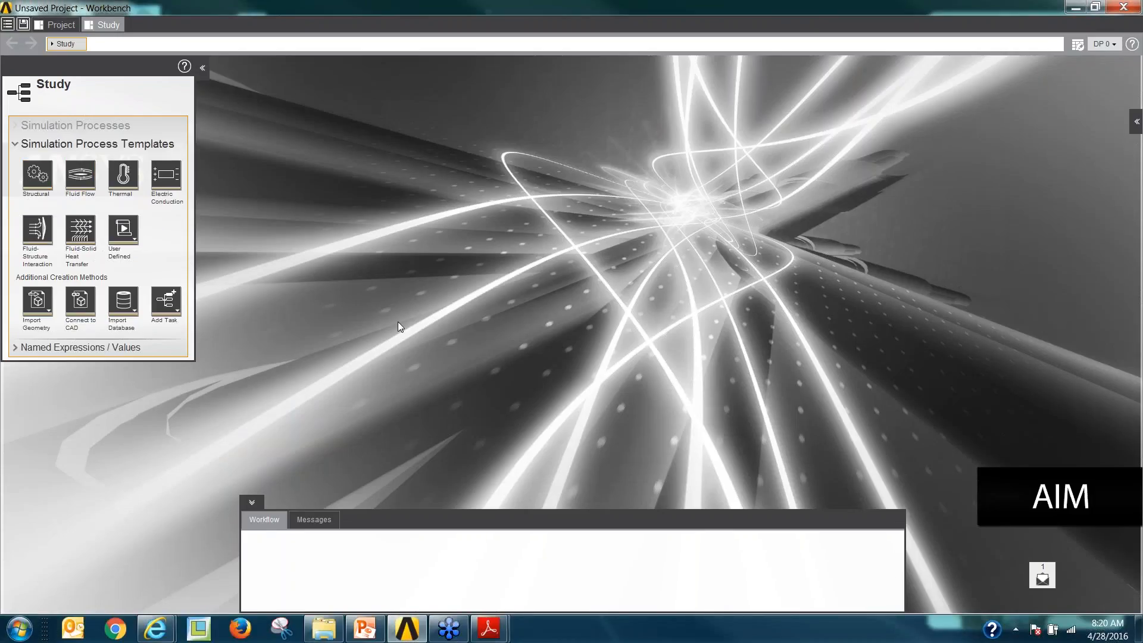
Create an incompressible fluid flow simulation process from the template, importing the existing geometry thermal_mixer.x_t.
click(81, 176)
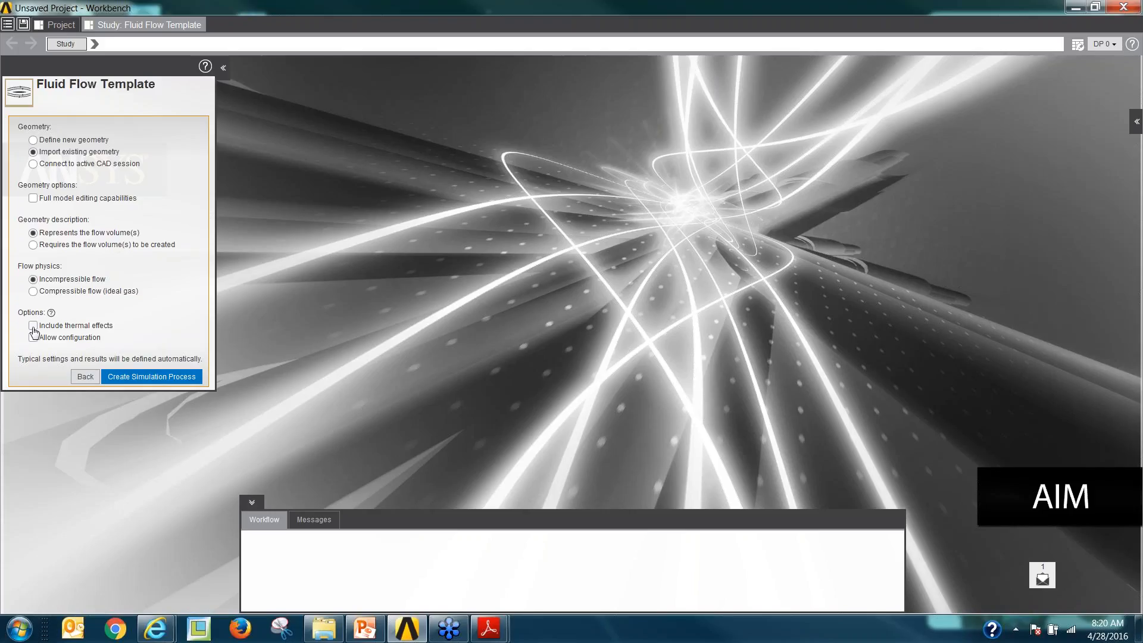
click(149, 376)
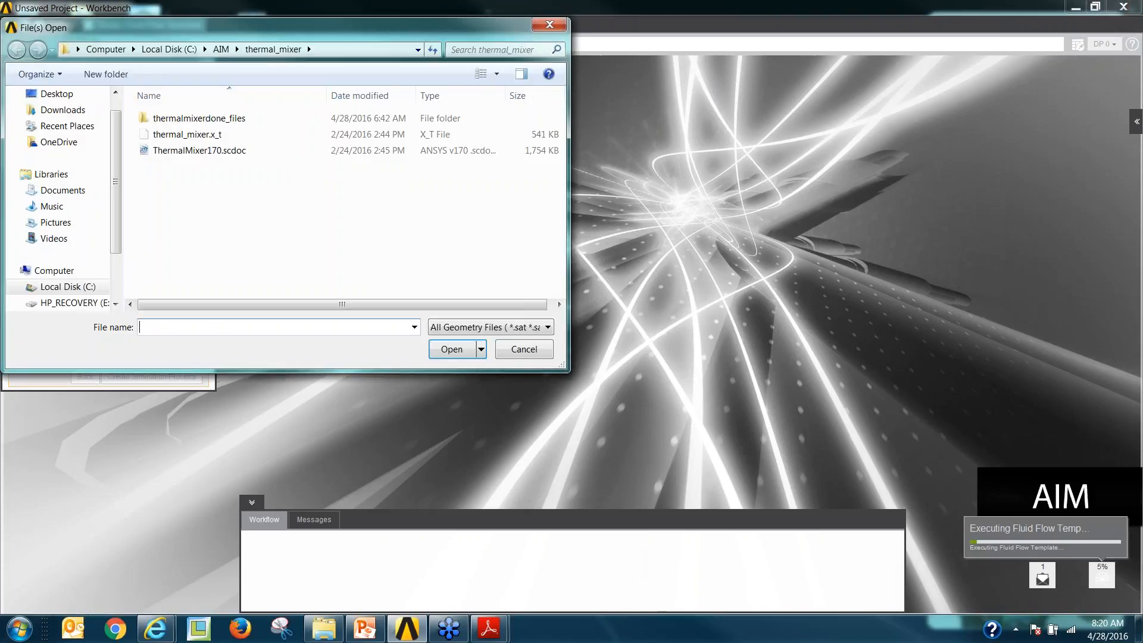
click(512, 328)
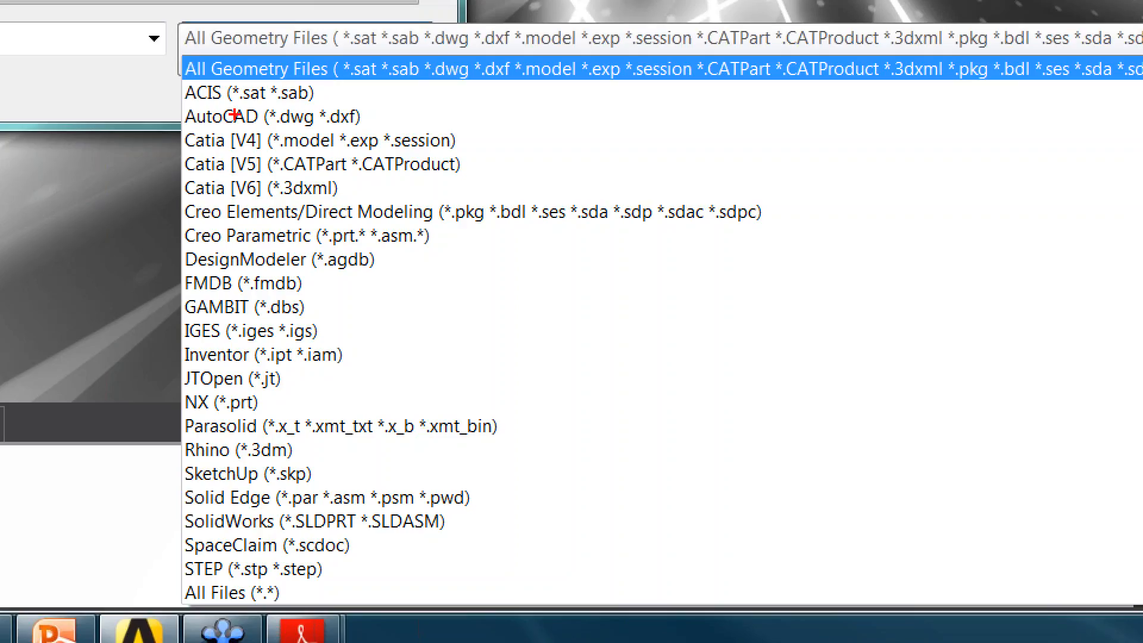
key(Escape)
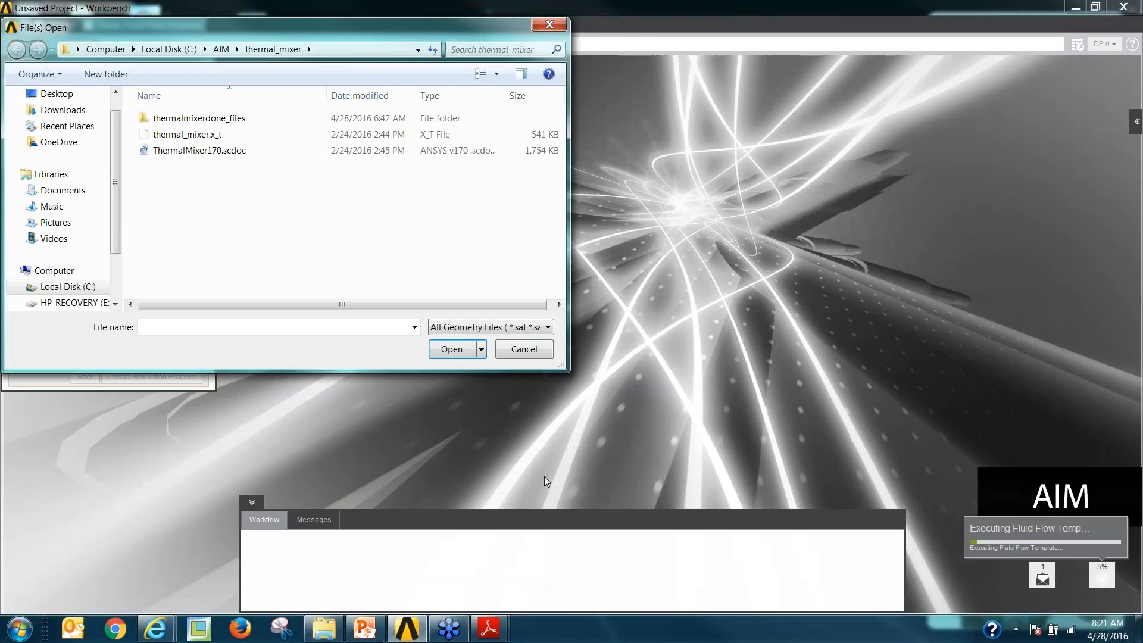
click(187, 134)
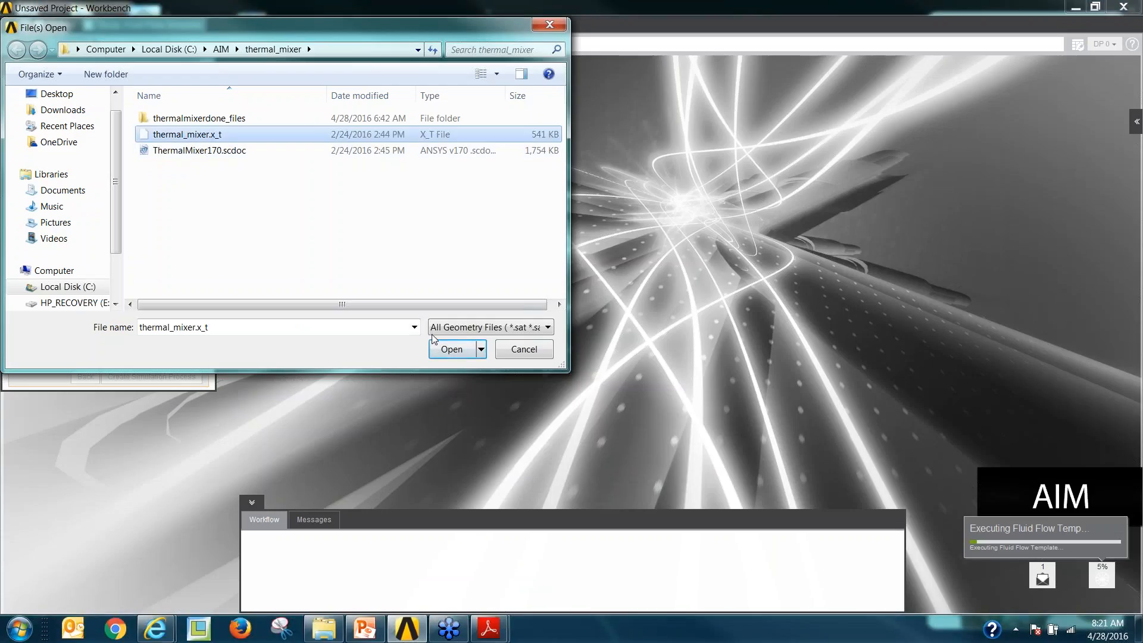
click(445, 351)
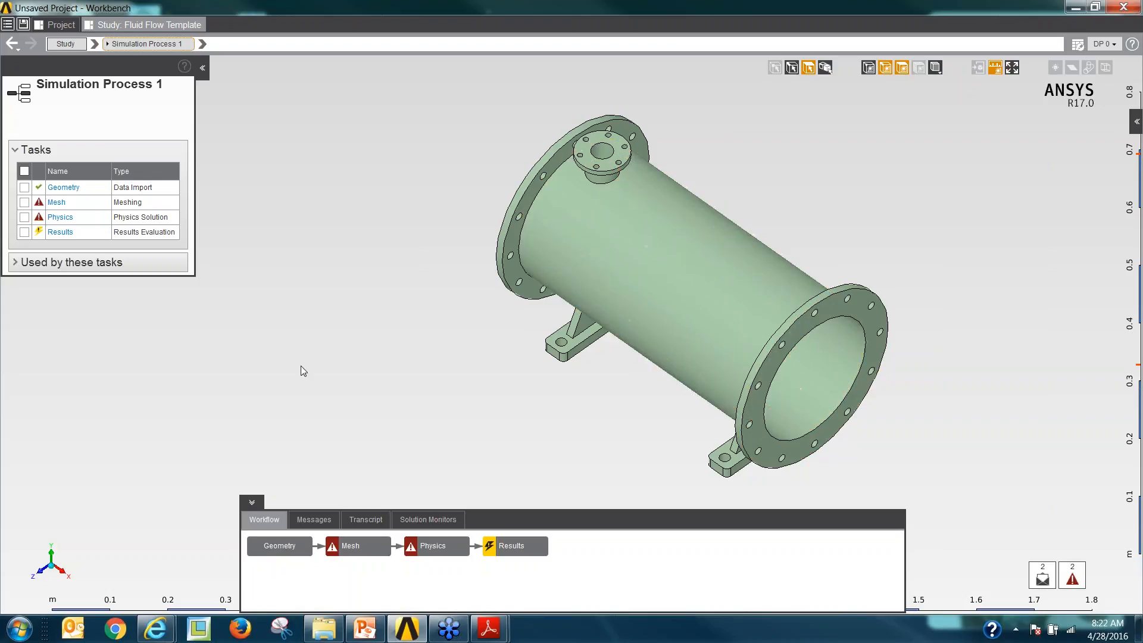
Return to the study overview and start a new project without saving the current one.
right_click(280, 546)
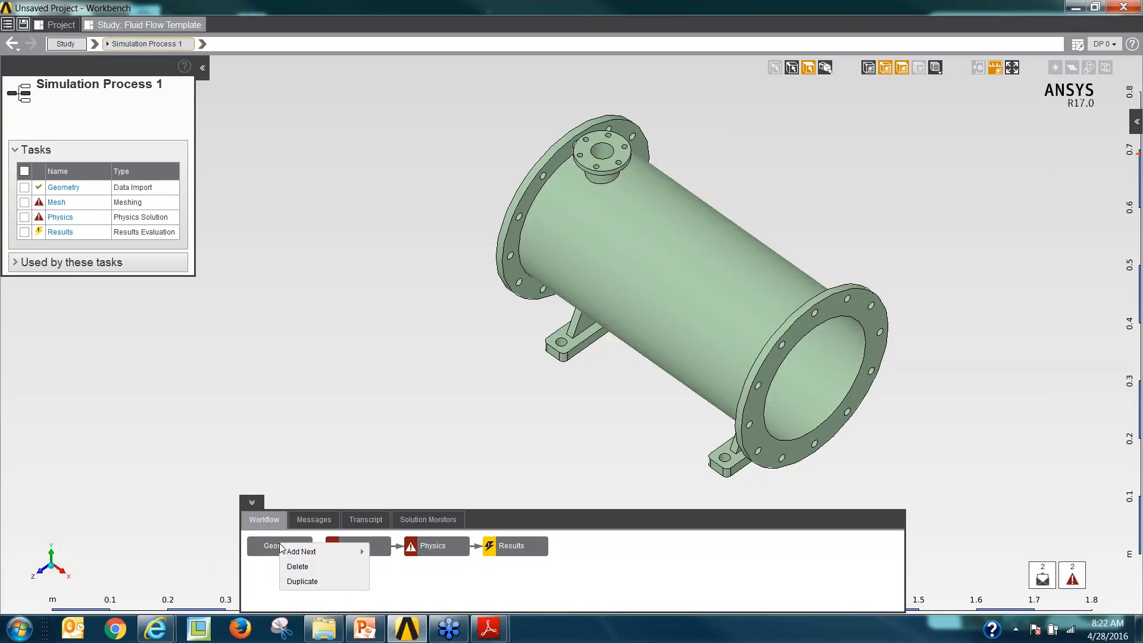
click(276, 531)
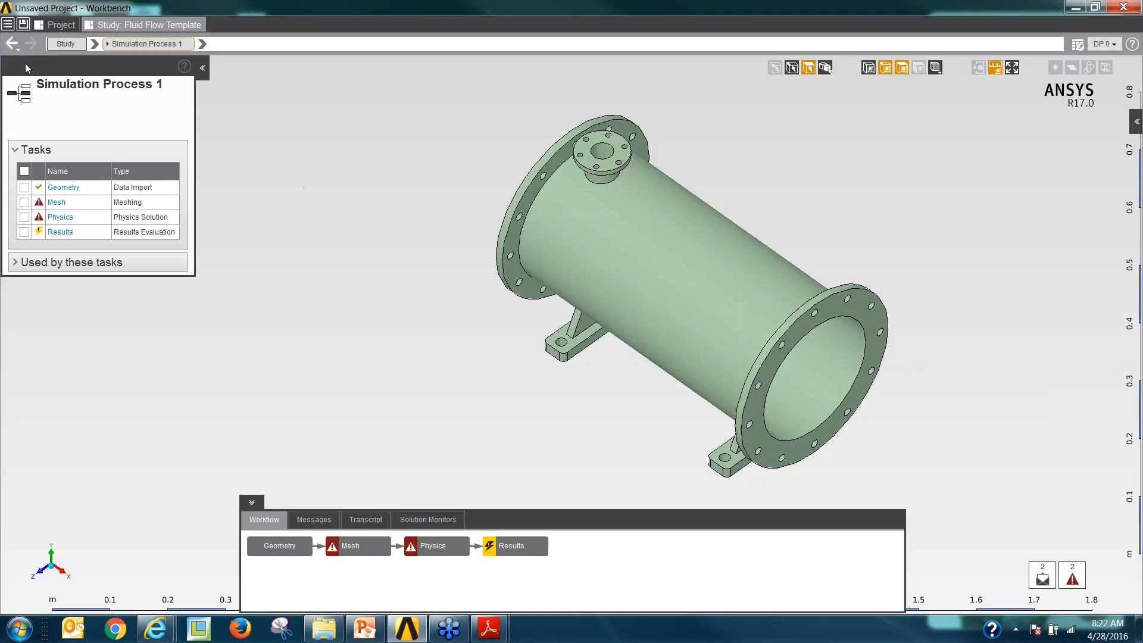
click(10, 45)
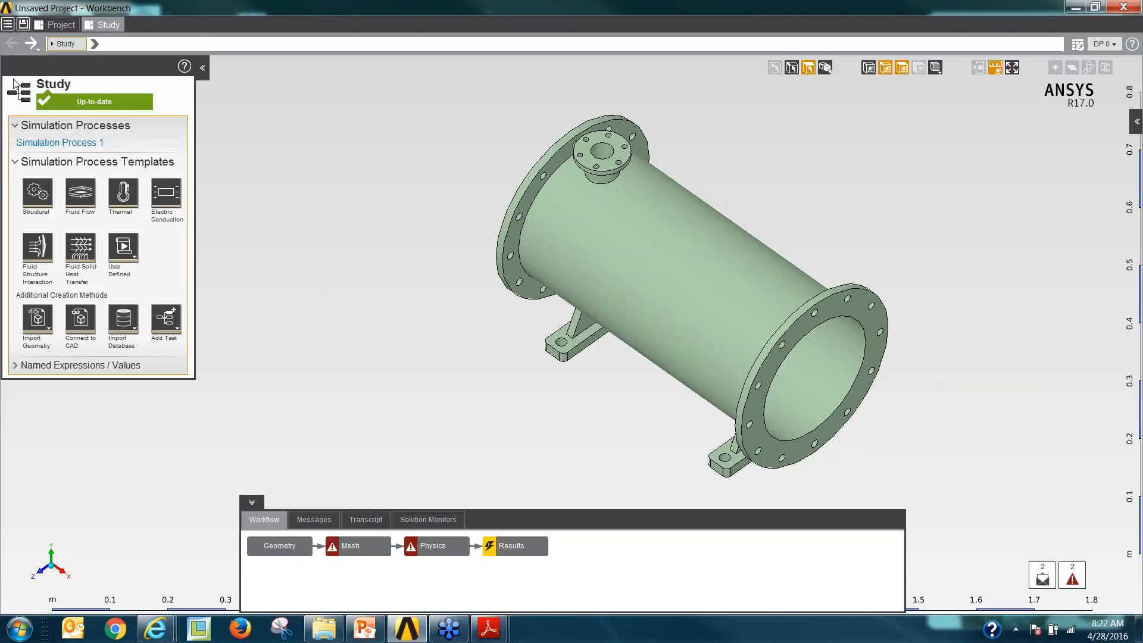
click(7, 24)
mouse_move(24, 40)
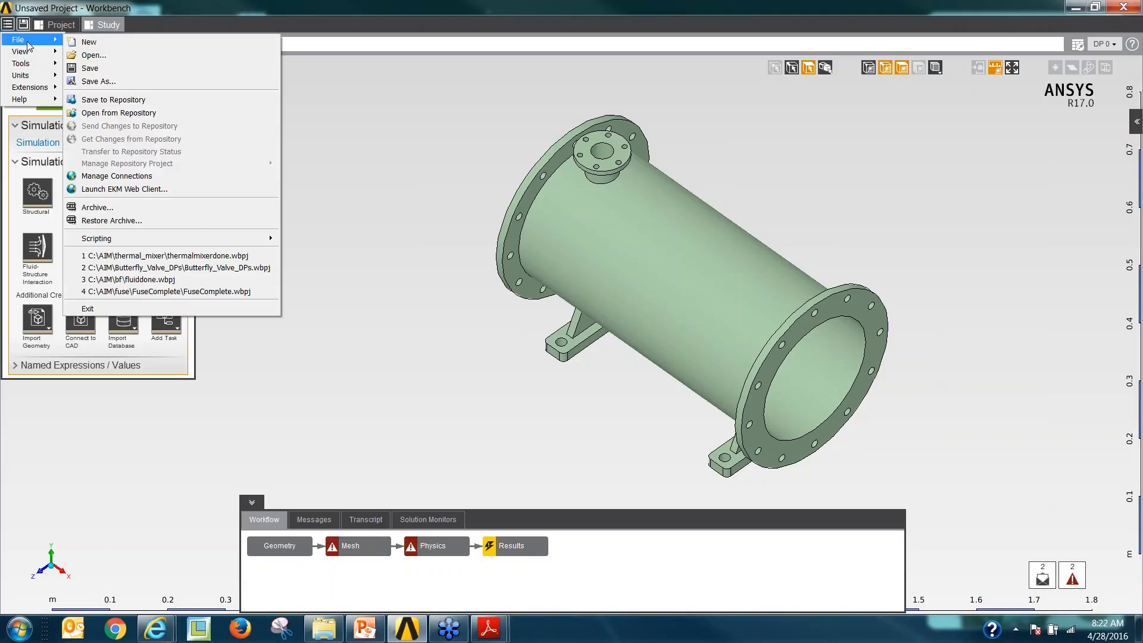
click(103, 43)
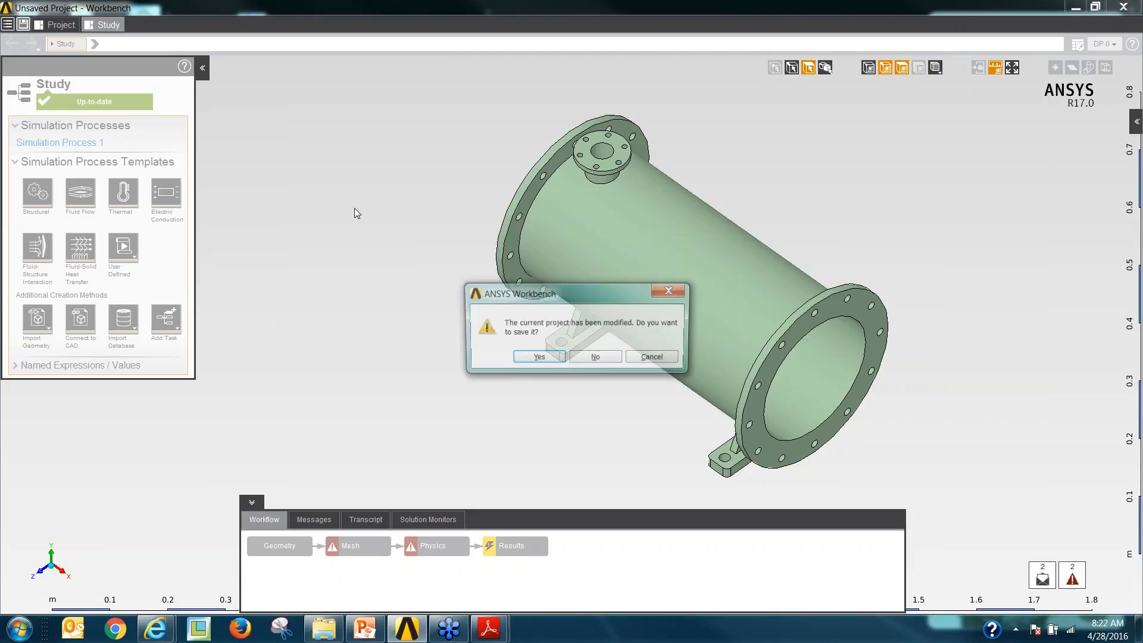
click(596, 358)
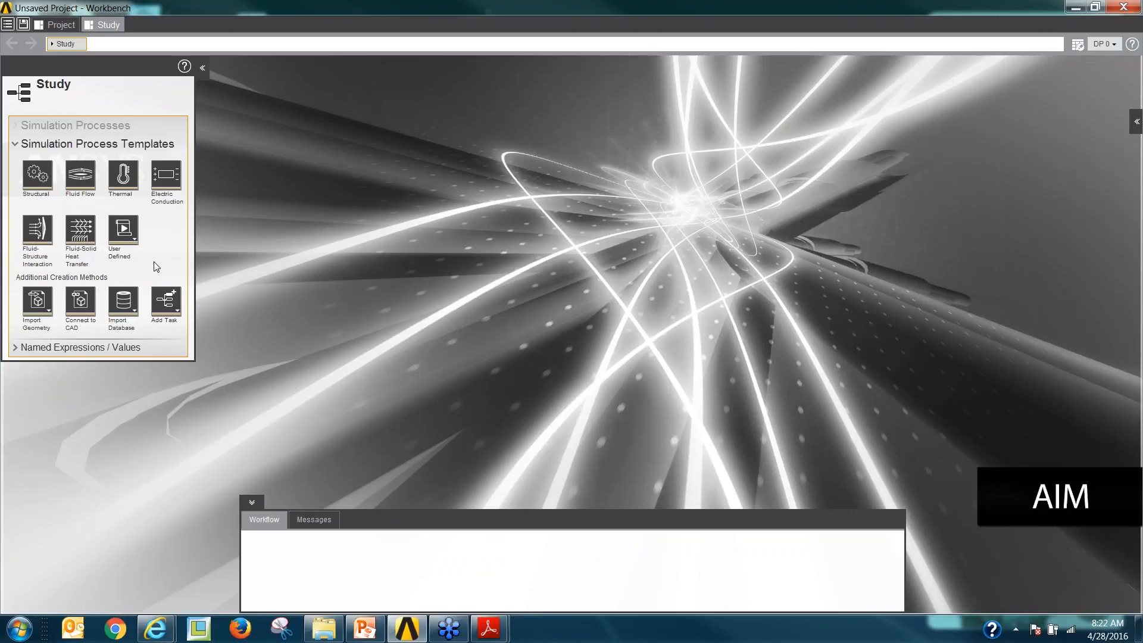
Create a fluid flow simulation process with full model editing capabilities and thermal effects, importing thermal_mixer.x_t.
click(80, 176)
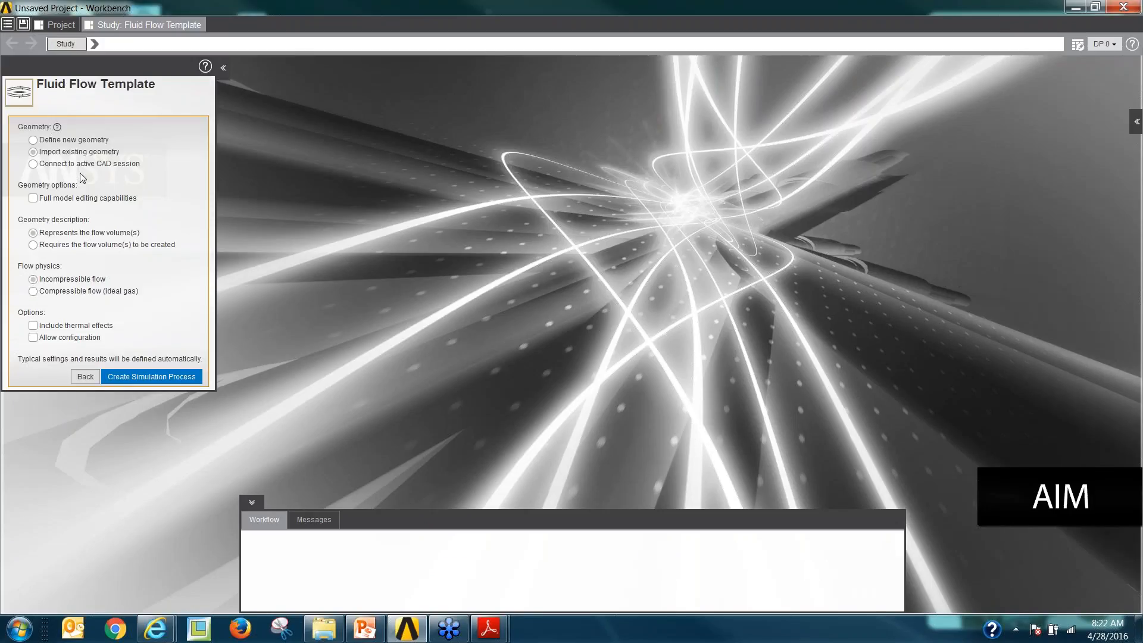
click(32, 201)
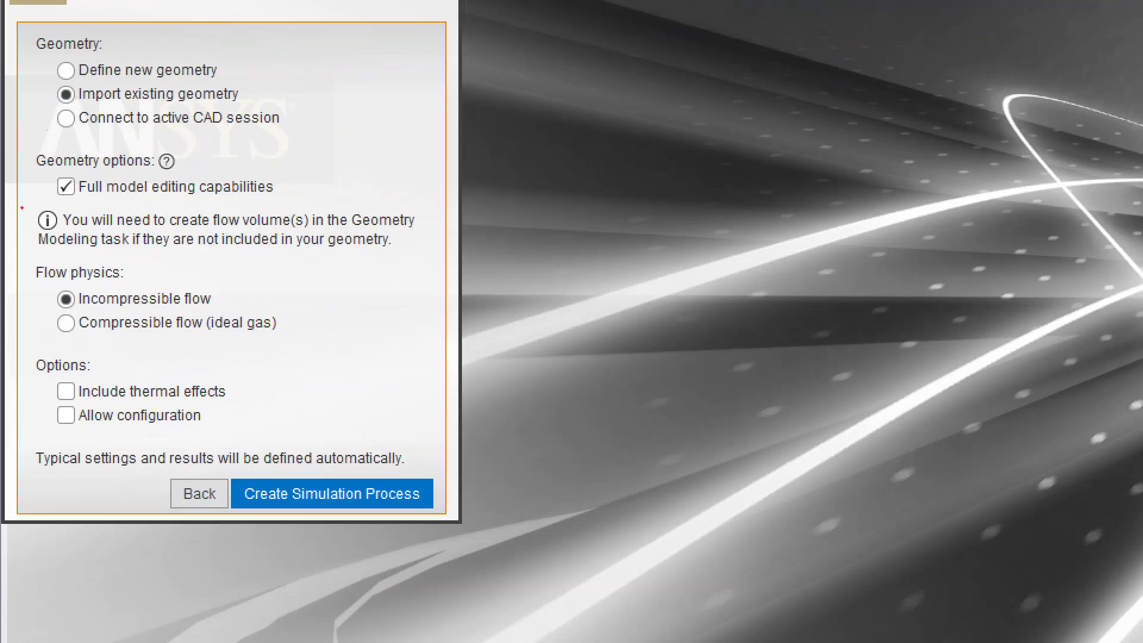
drag(83, 204, 195, 201)
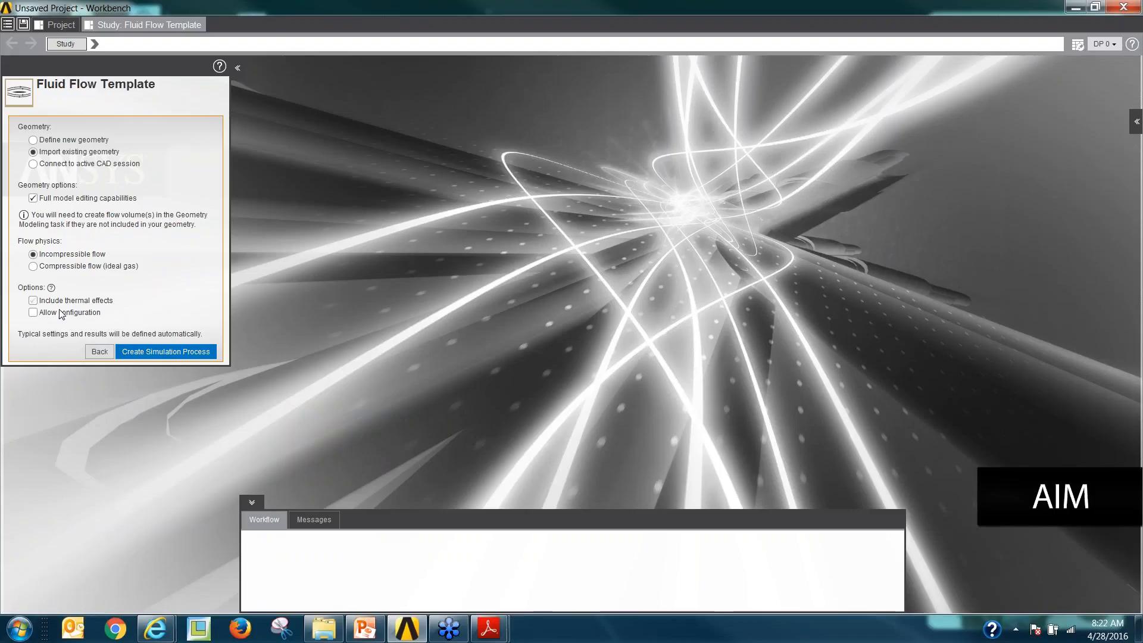
click(156, 353)
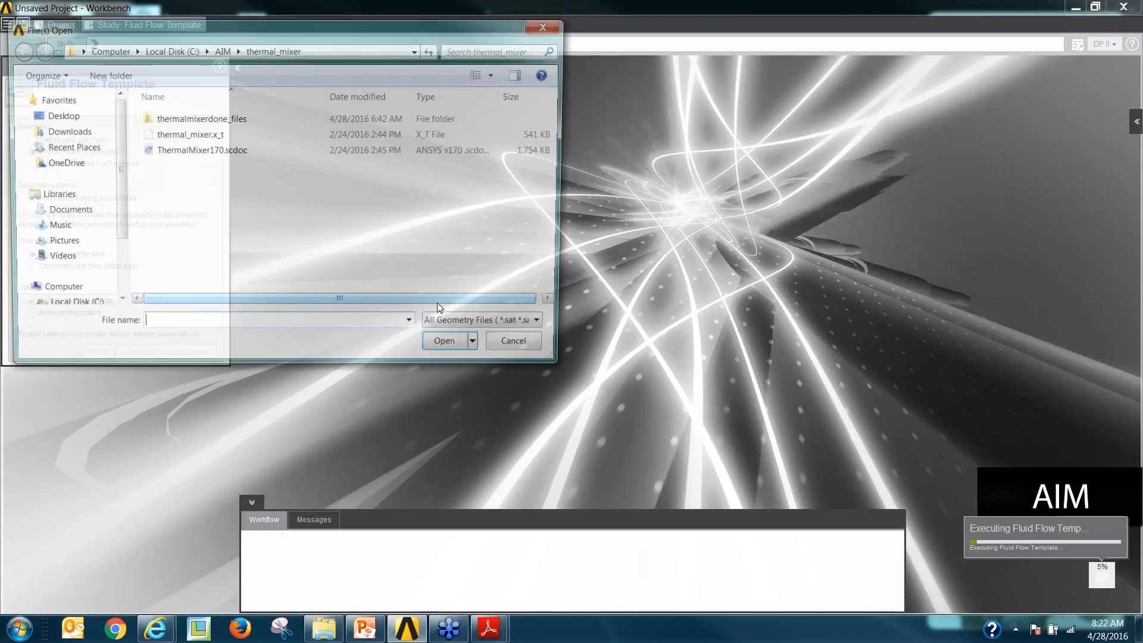
click(193, 135)
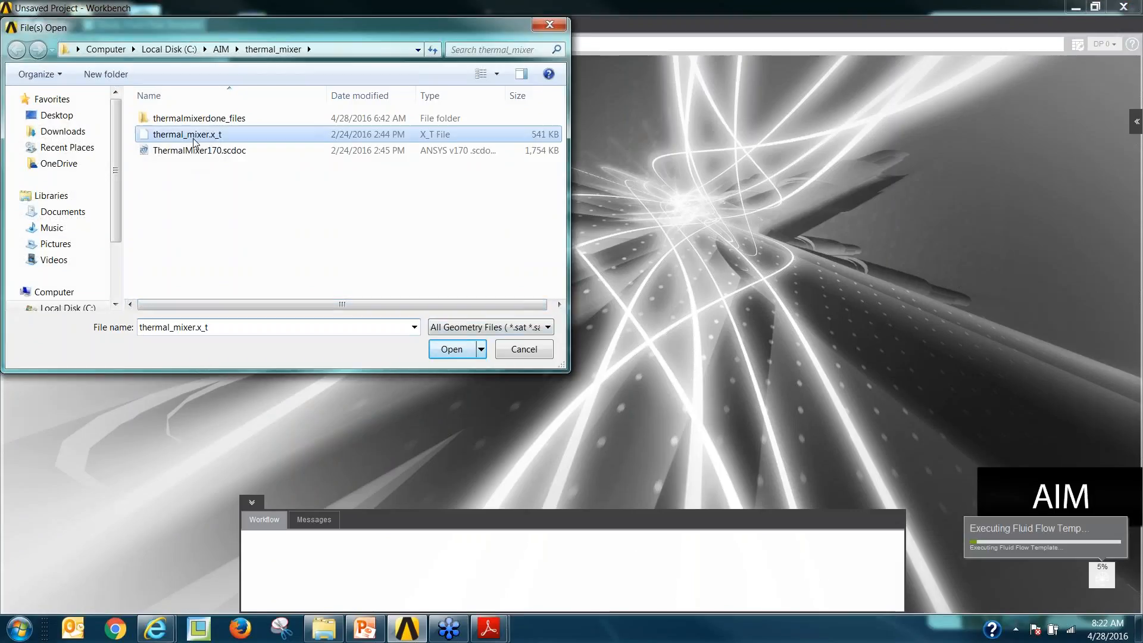
click(452, 349)
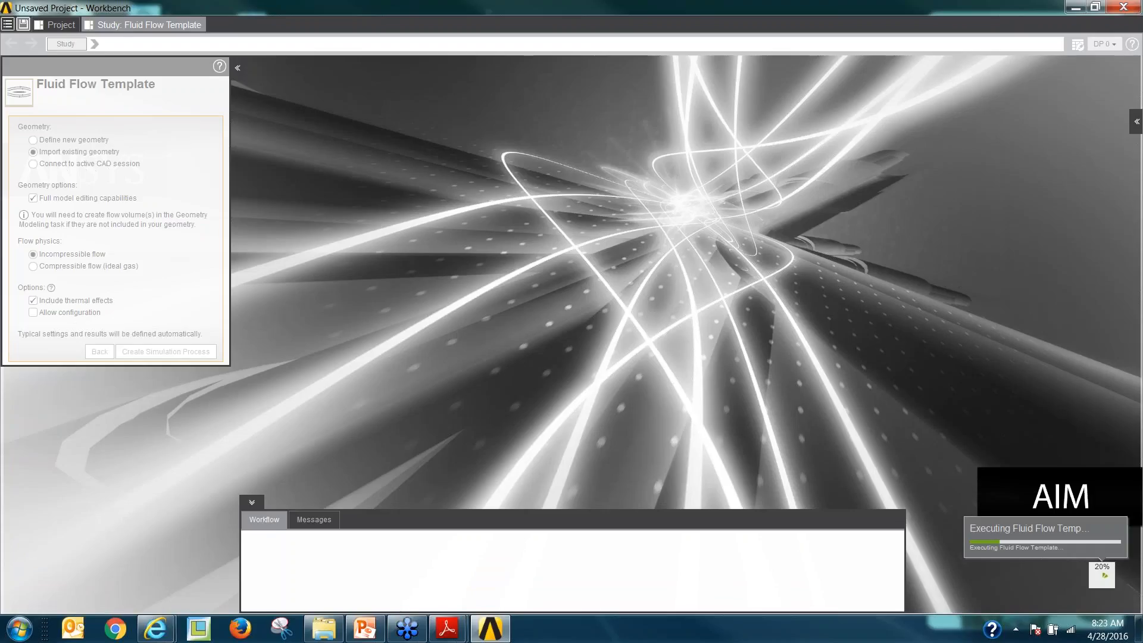
Switch to the PowerPoint presentation and go back to slide 9, Simulation Templates & Guided Workflows.
click(365, 628)
key(Page_Up)
key(Page_Up)
key(Page_Up)
key(Page_Up)
key(Page_Up)
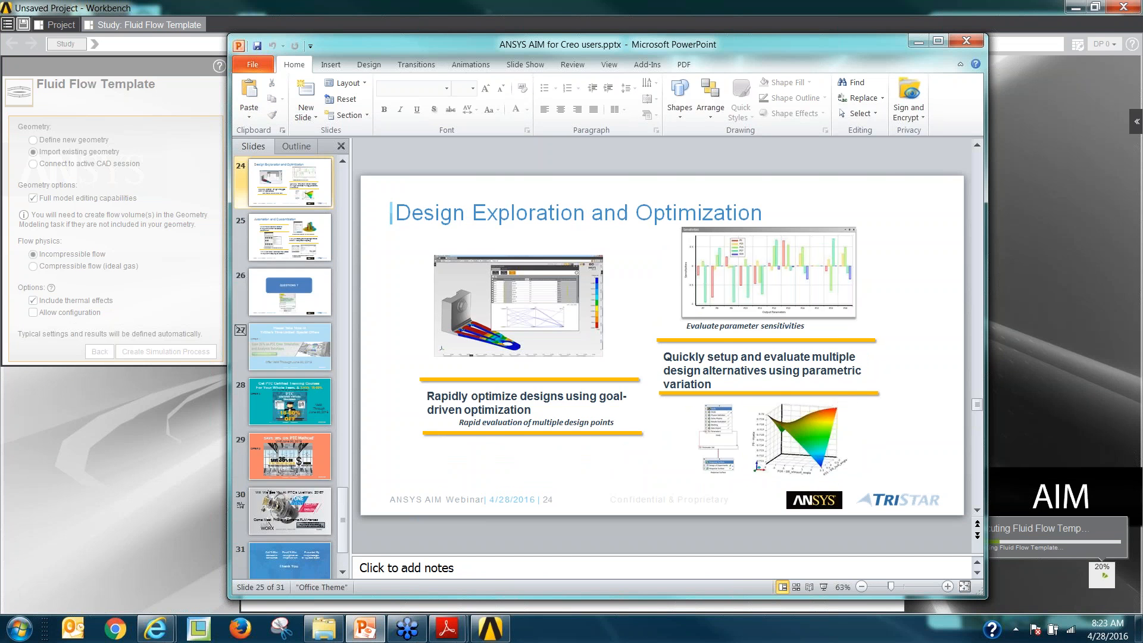
key(Page_Up)
key(Page_Up)
key(Page_Up)
key(Page_Up)
key(Page_Up)
key(Page_Up)
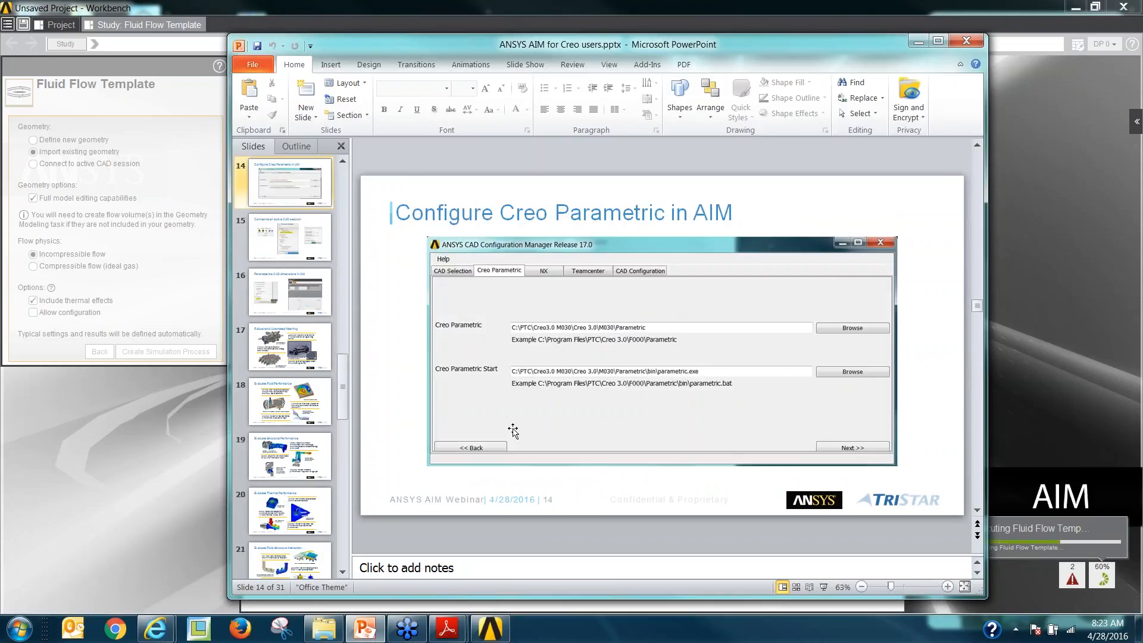
key(Page_Up)
key(Page_Up)
key(Page_Up)
key(Page_Up)
key(Page_Up)
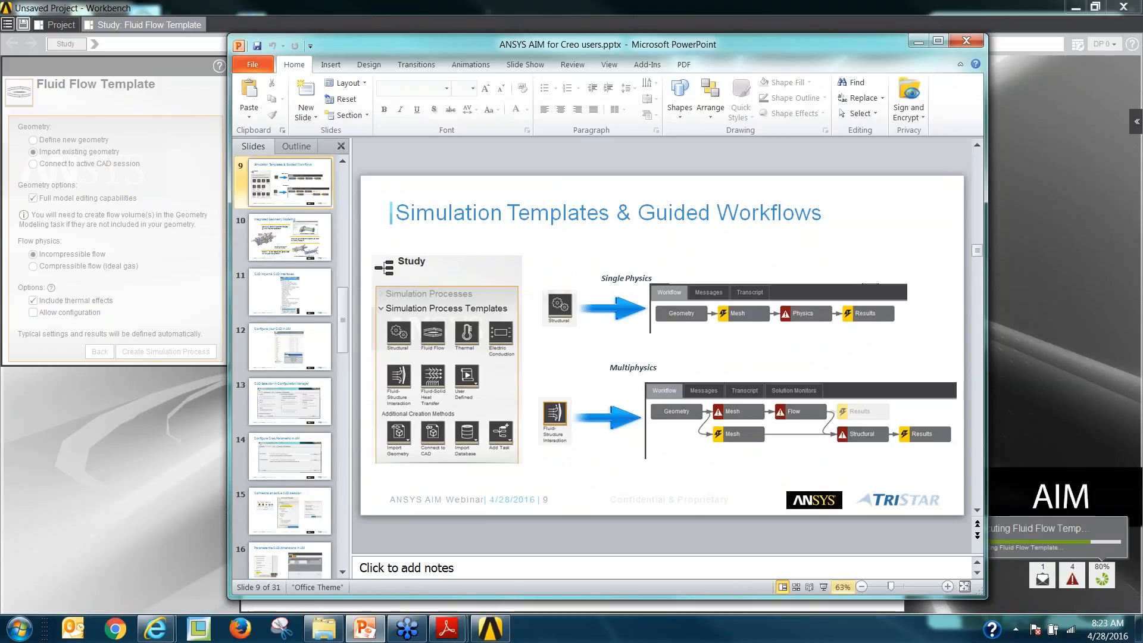
View the Simulation Templates & Guided Workflows slide full screen, then return to the Workbench study.
click(822, 586)
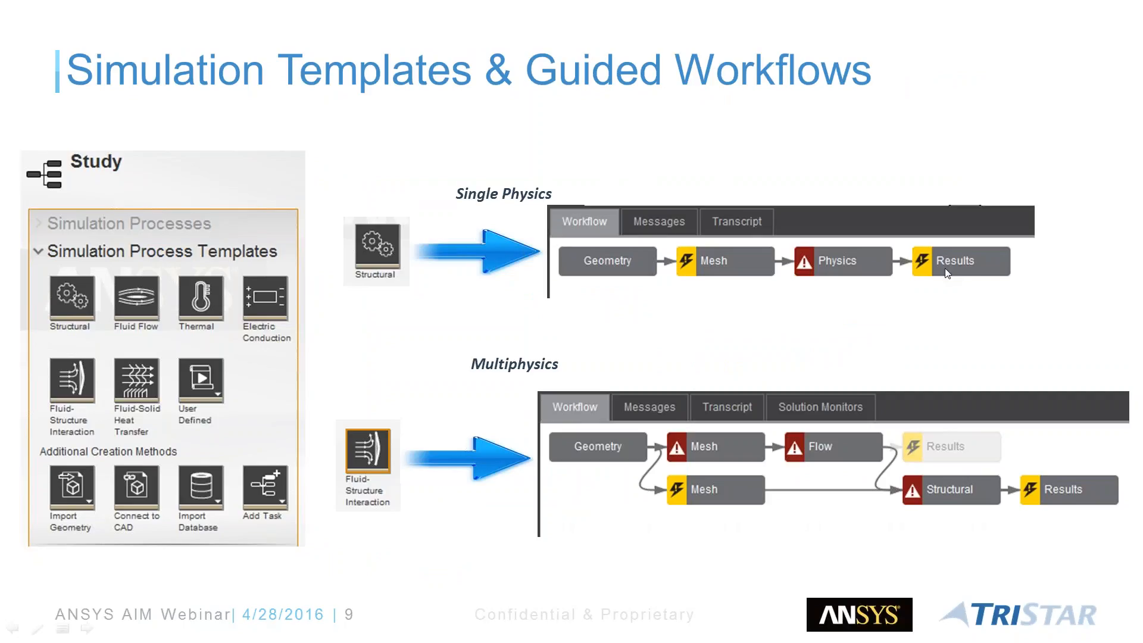
key(Escape)
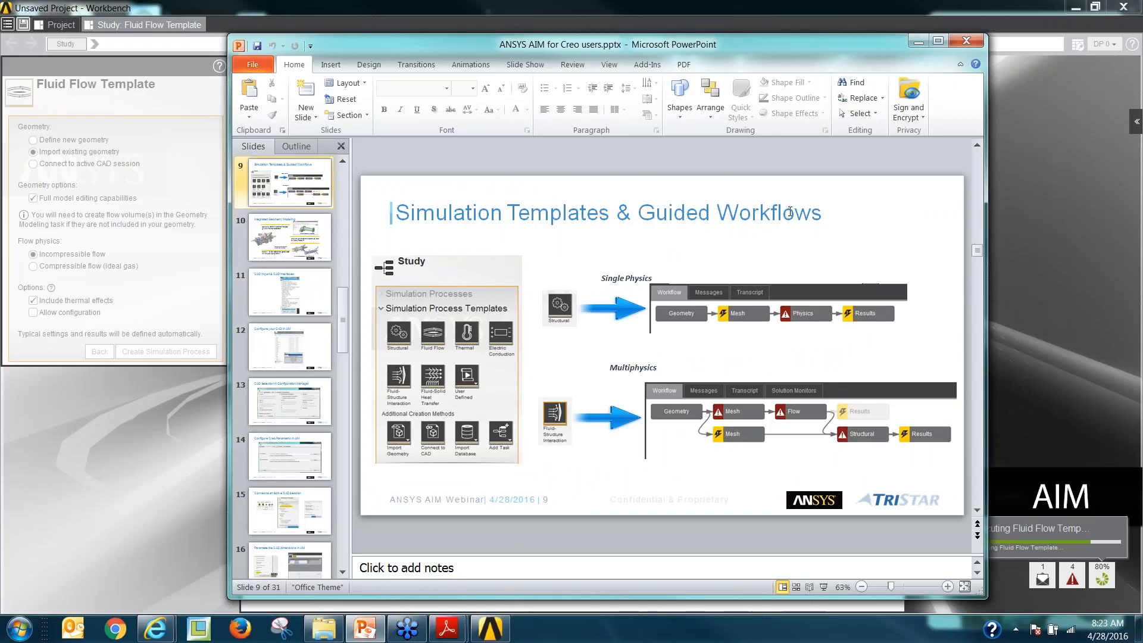
click(918, 42)
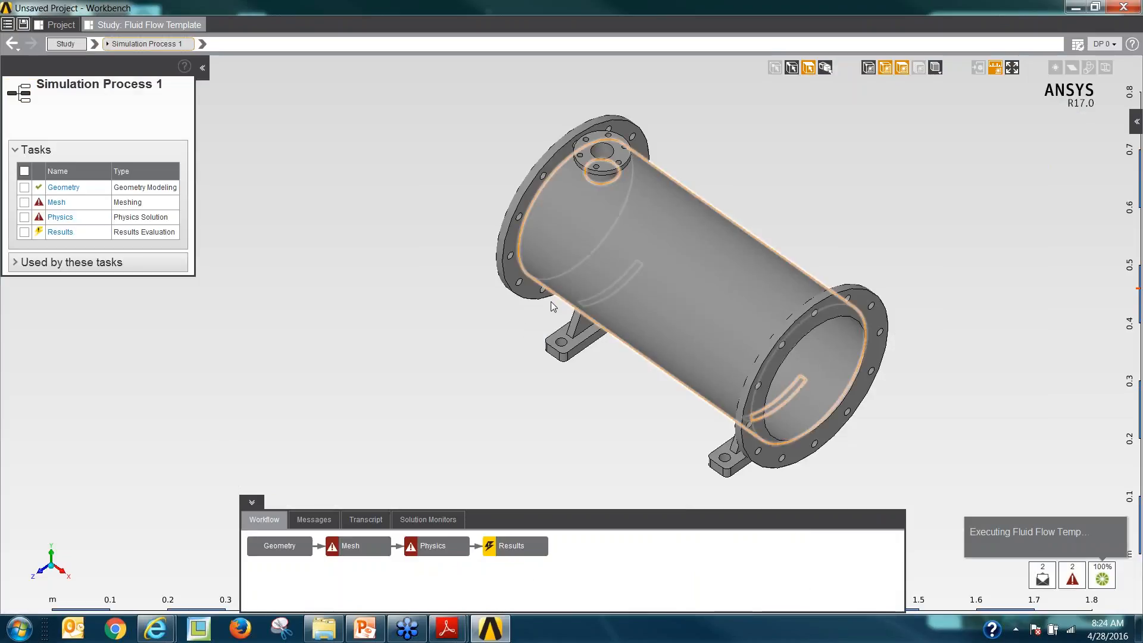
Open the imported geometry for editing and select the two large end flange faces and the inlet flange face for Volume Extract.
right_click(274, 547)
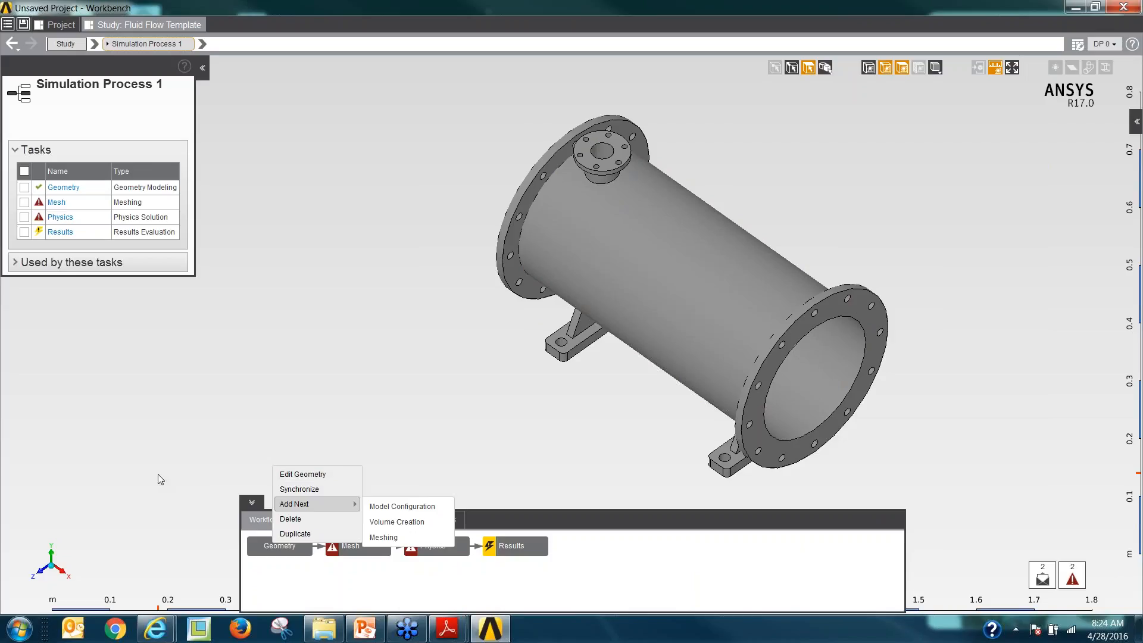
click(298, 475)
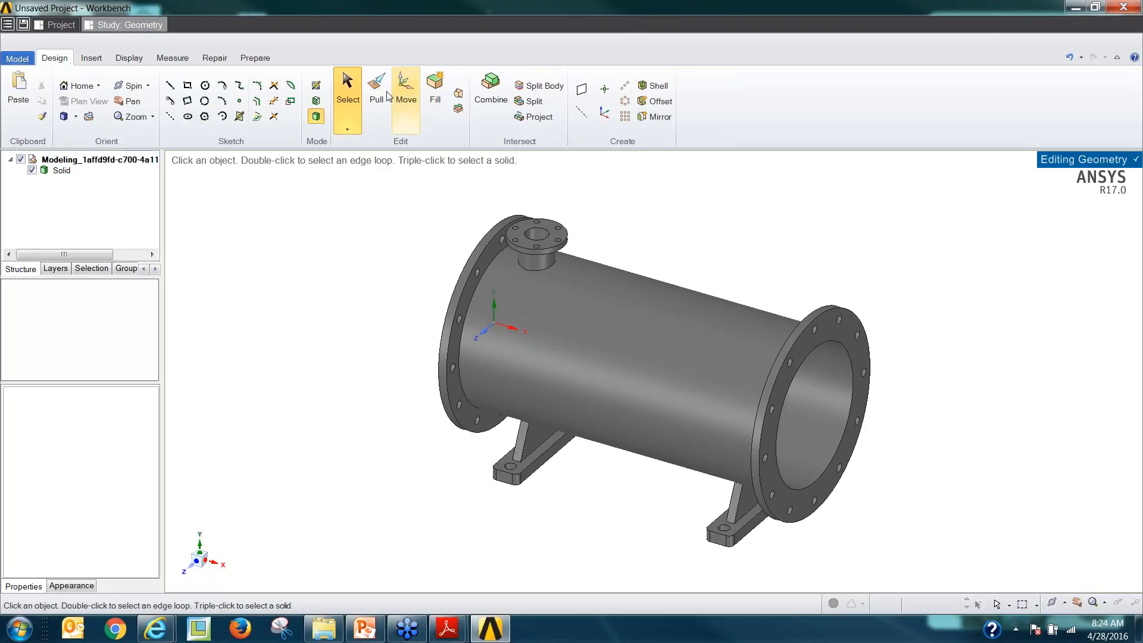
click(256, 59)
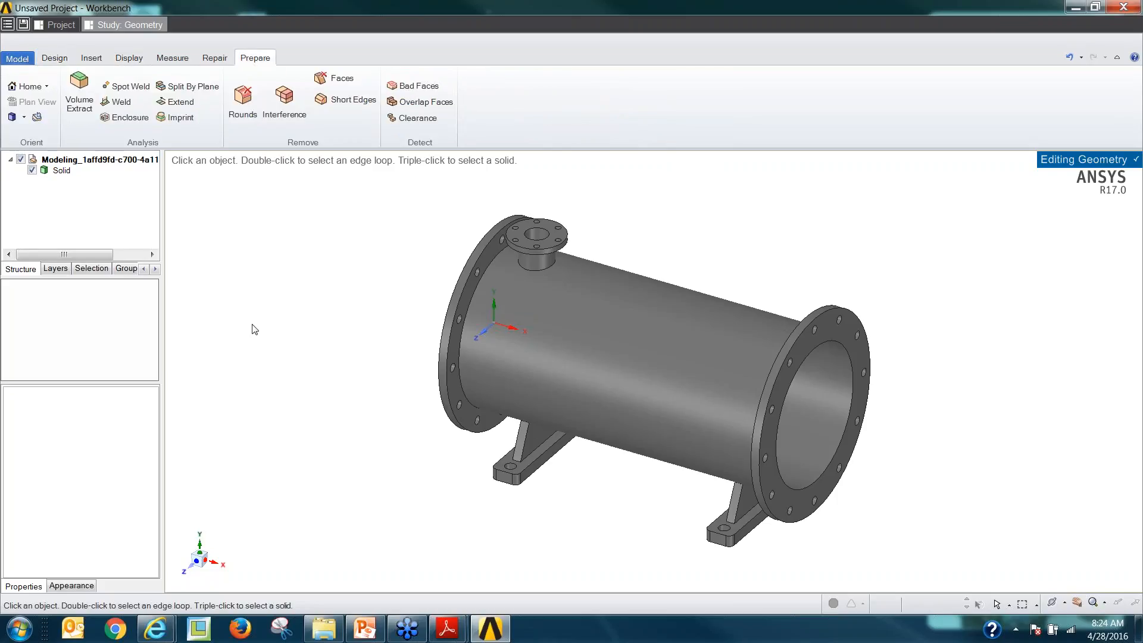
click(80, 92)
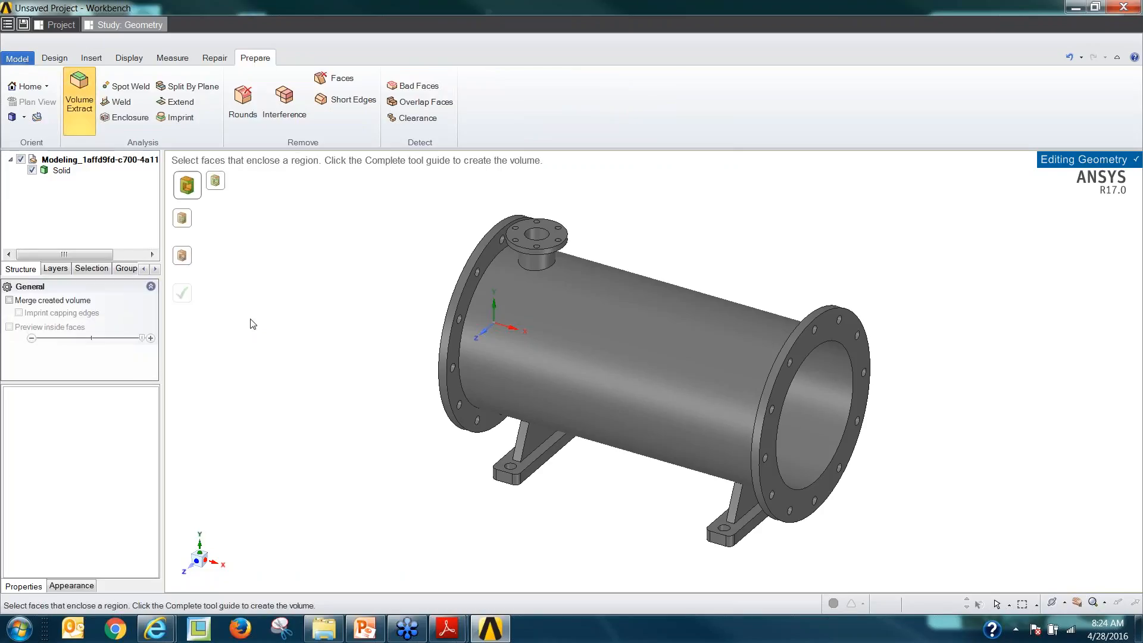
click(838, 335)
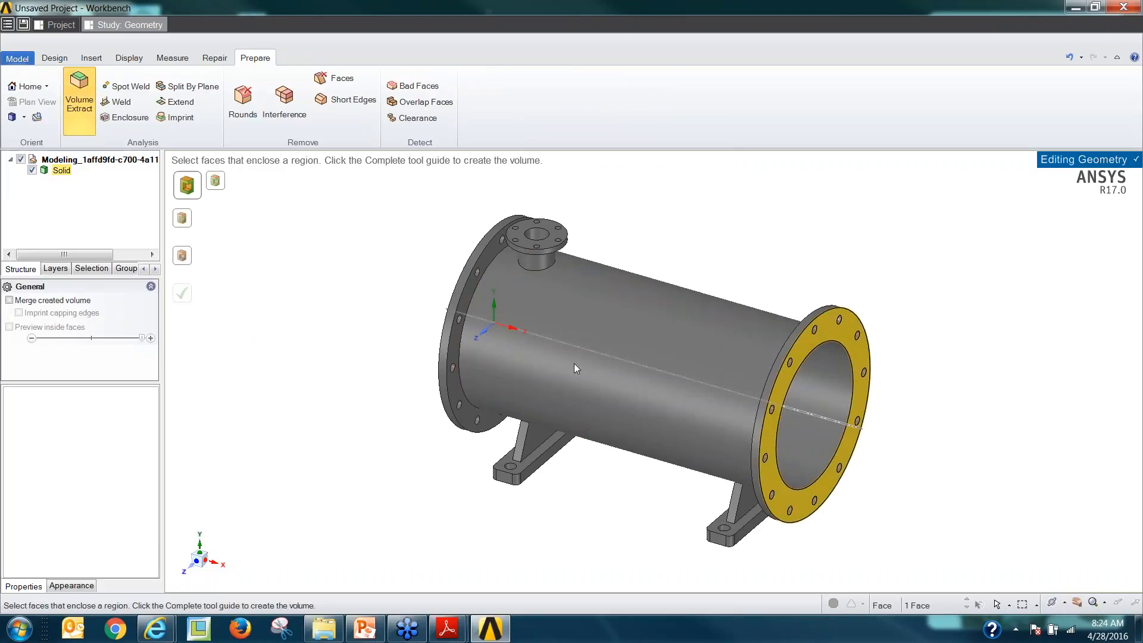
ctrl+click(521, 230)
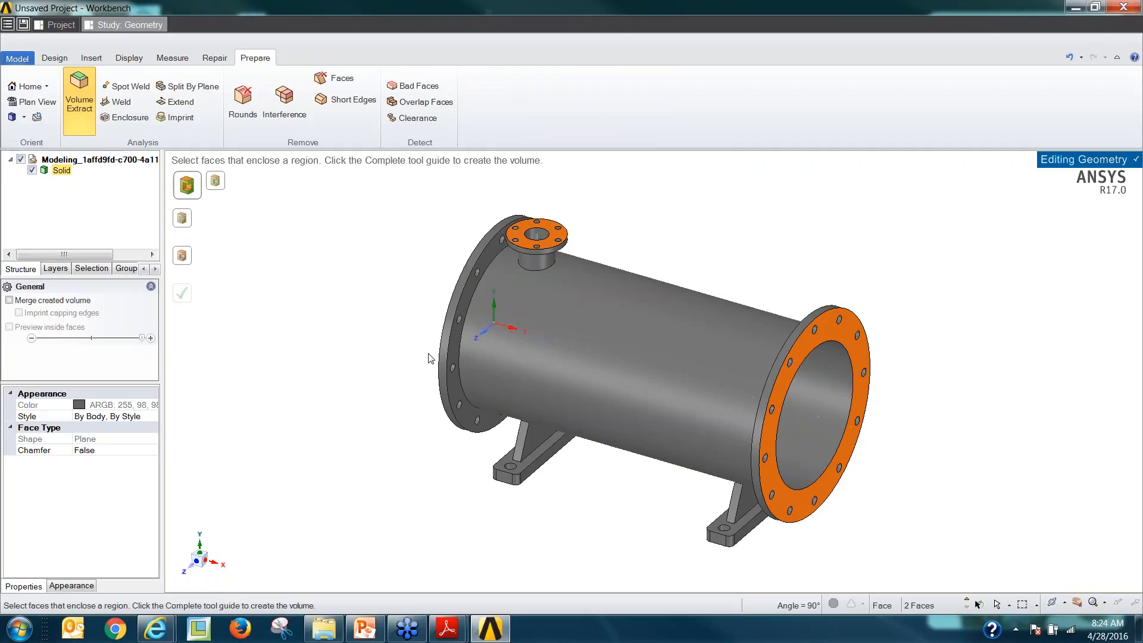
middle_drag(431, 358, 462, 320)
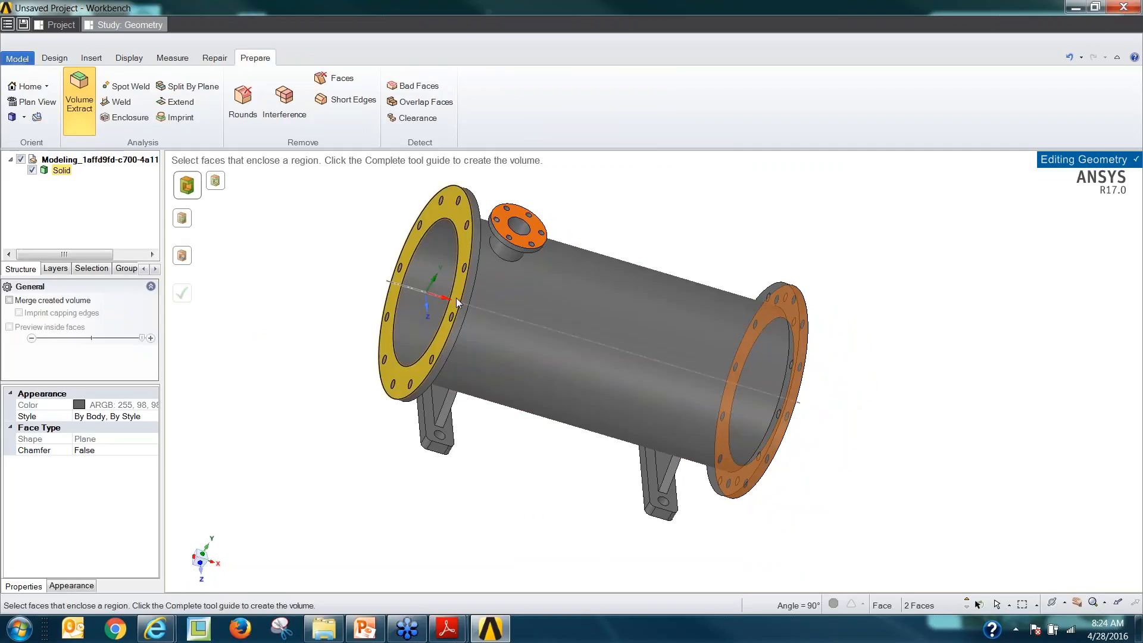
ctrl+click(456, 298)
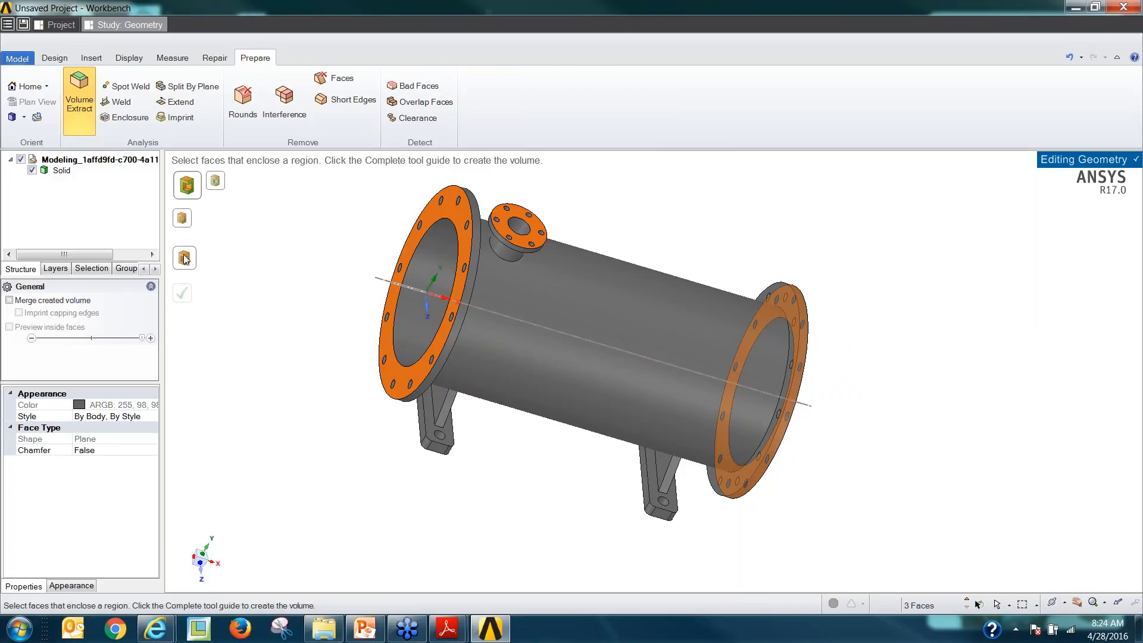
Select the inner circular edge loop of the large end flange beside the inlet as a Volume Extract boundary.
click(216, 180)
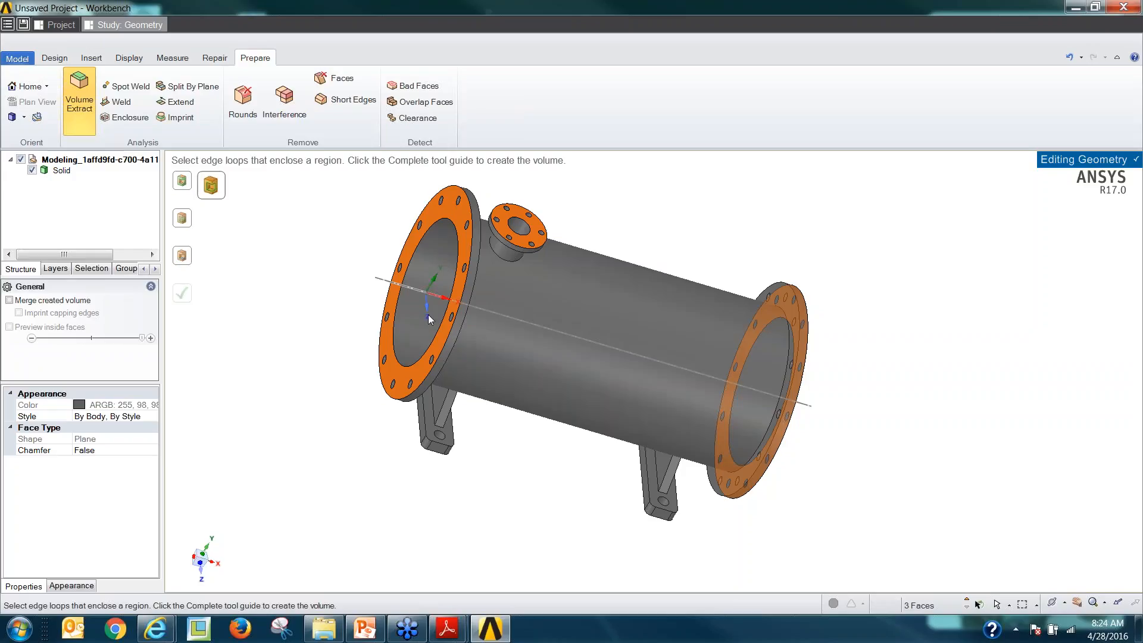
click(183, 256)
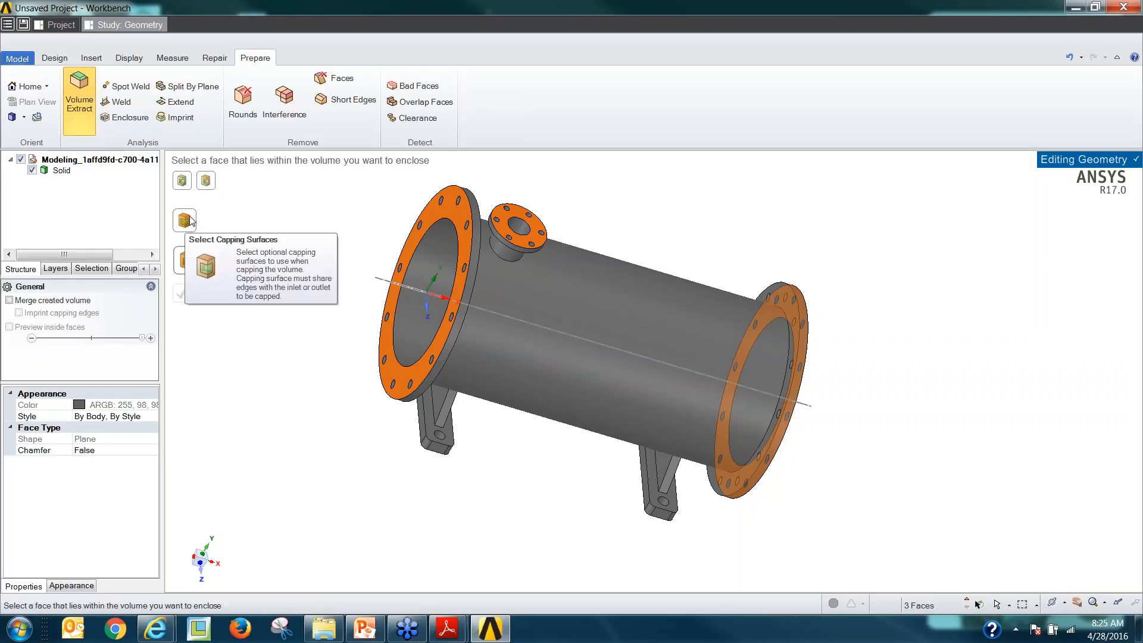
click(207, 183)
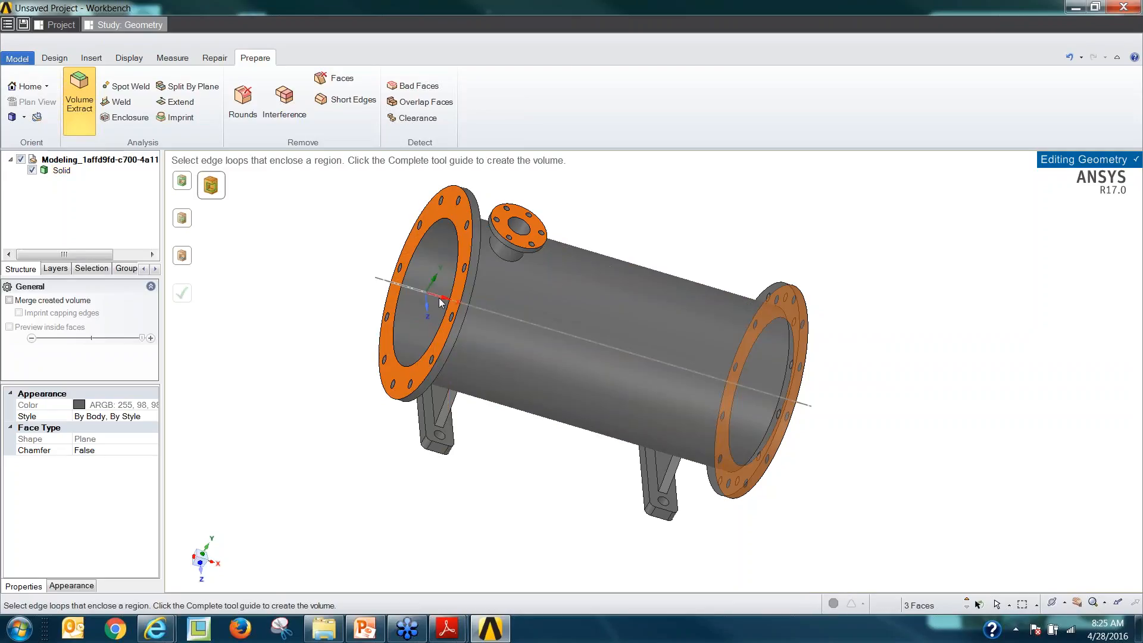
click(455, 281)
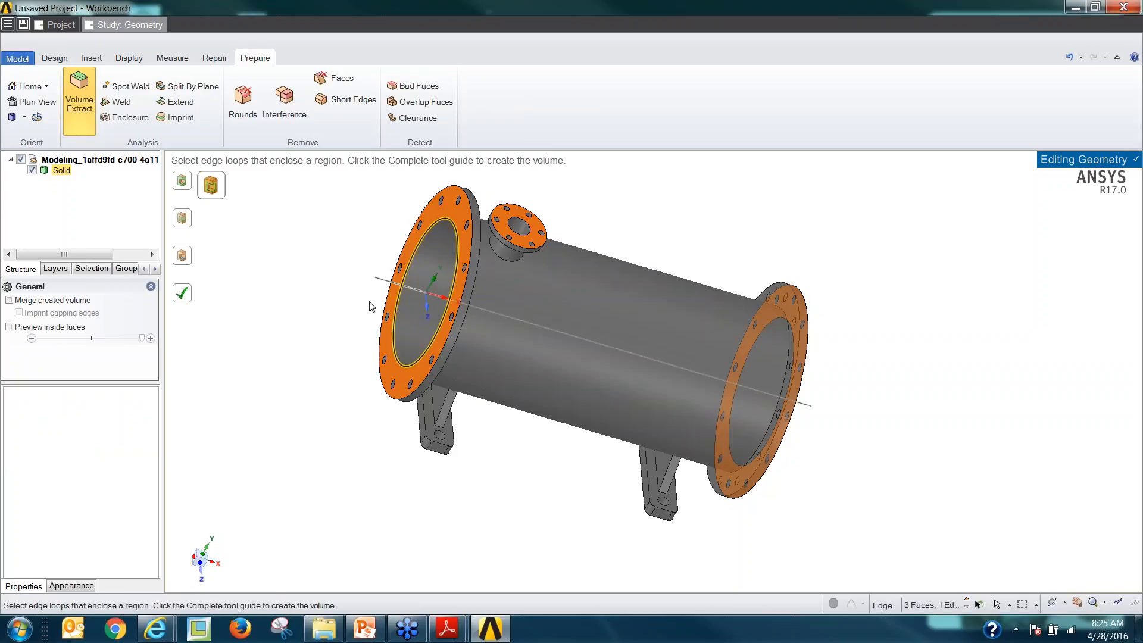
click(183, 256)
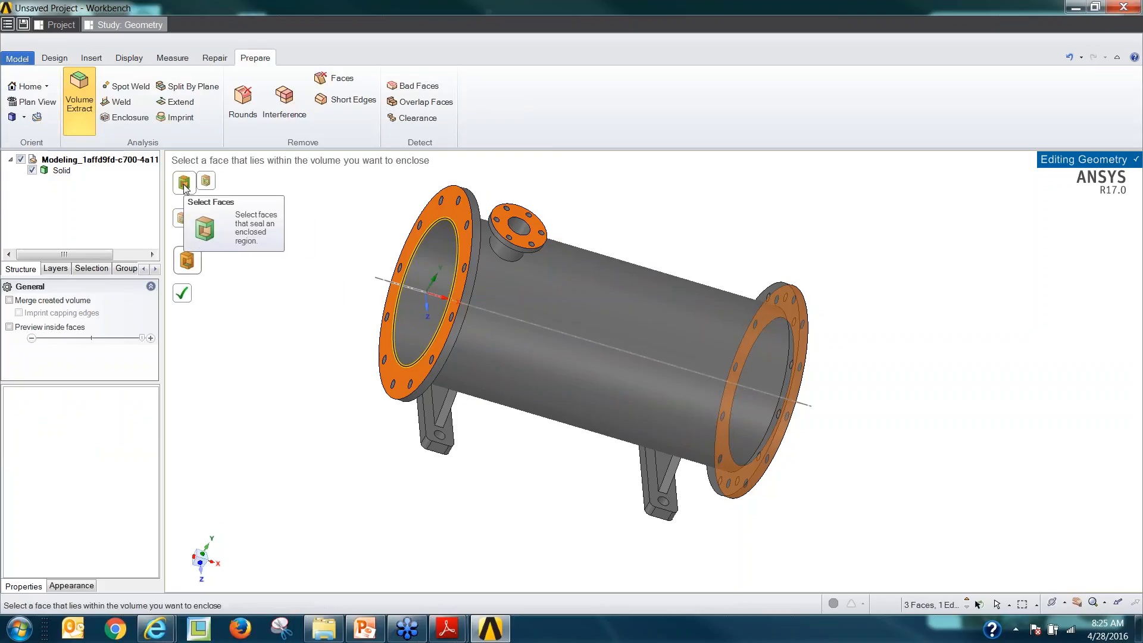
click(185, 223)
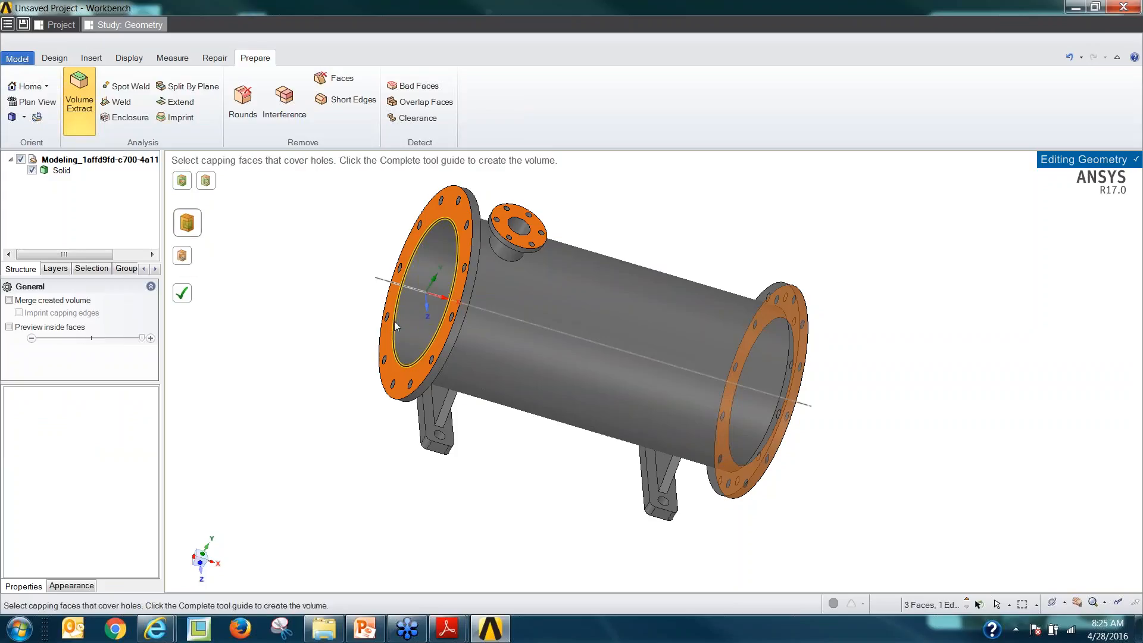
Add the edge loop of the internal baffle to the selection and try to create the enclosed volume.
middle_drag(418, 316, 334, 388)
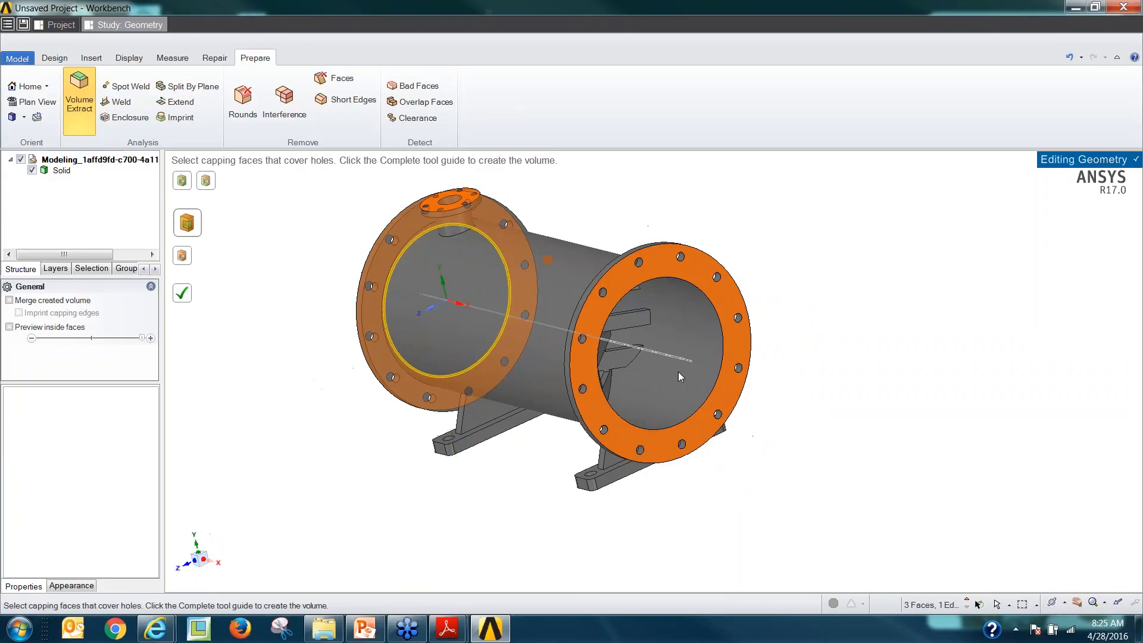
click(184, 256)
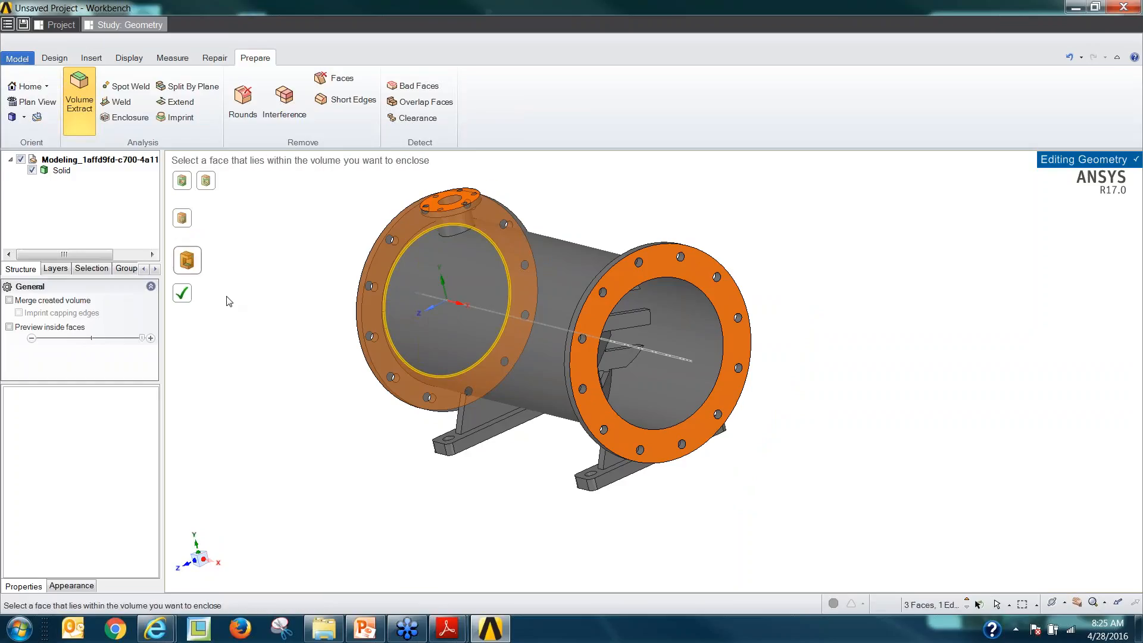
click(184, 184)
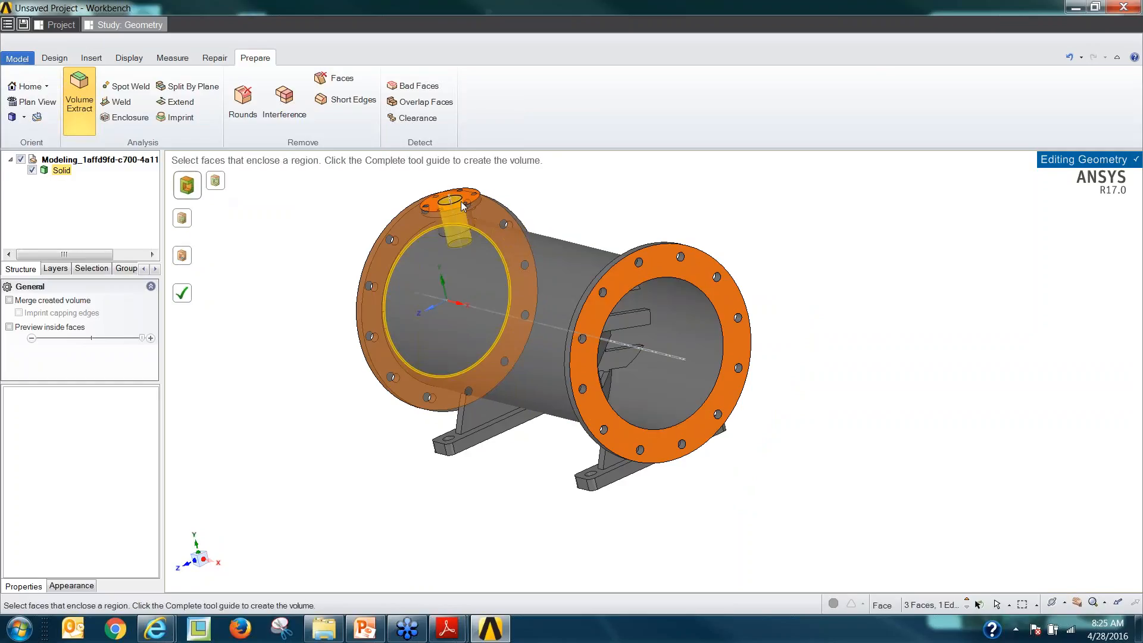
middle_drag(357, 335, 347, 364)
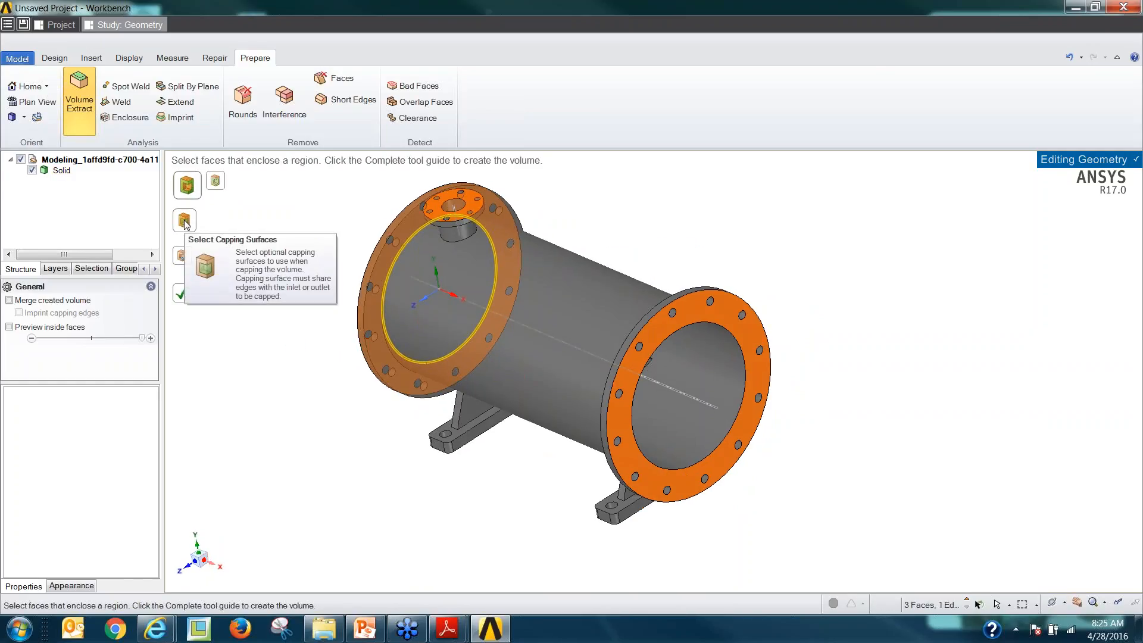
click(211, 185)
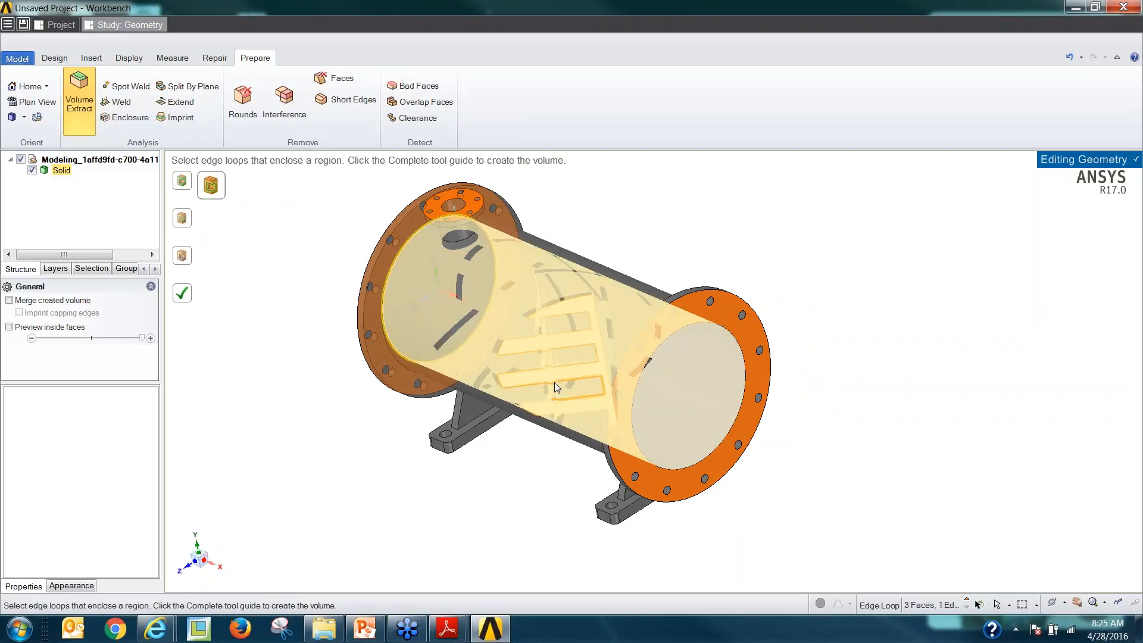
click(555, 382)
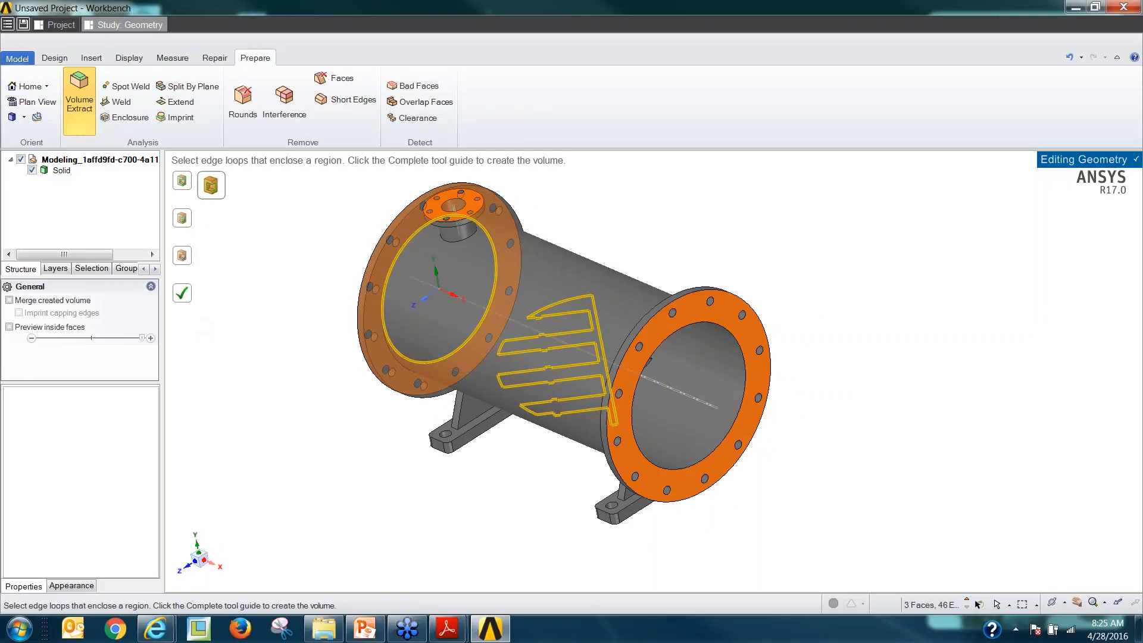
click(182, 294)
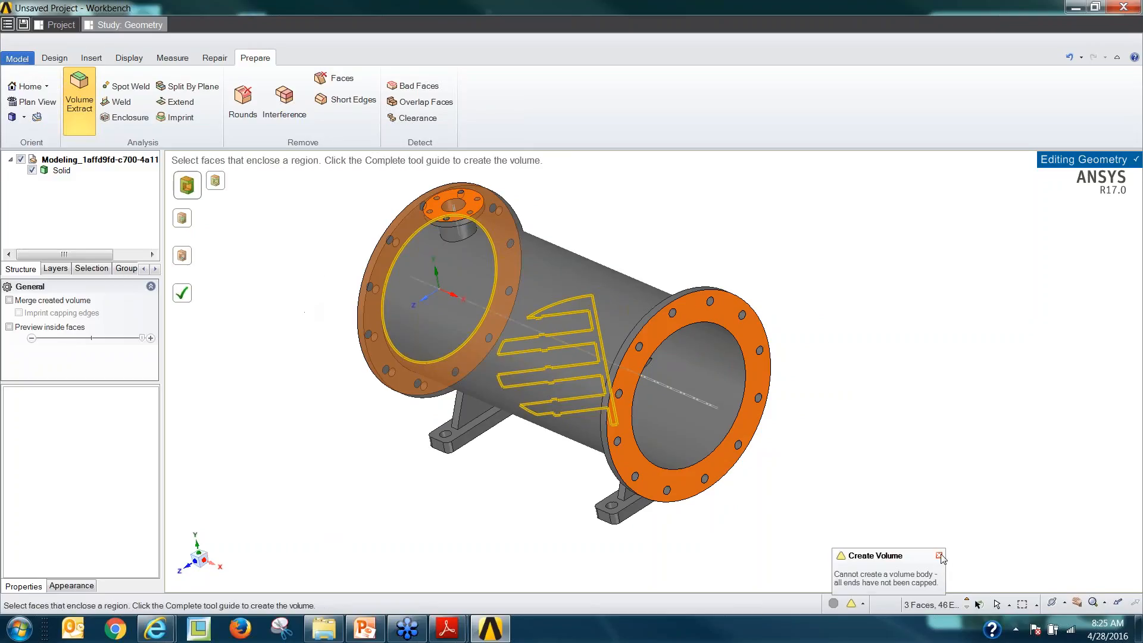
click(939, 555)
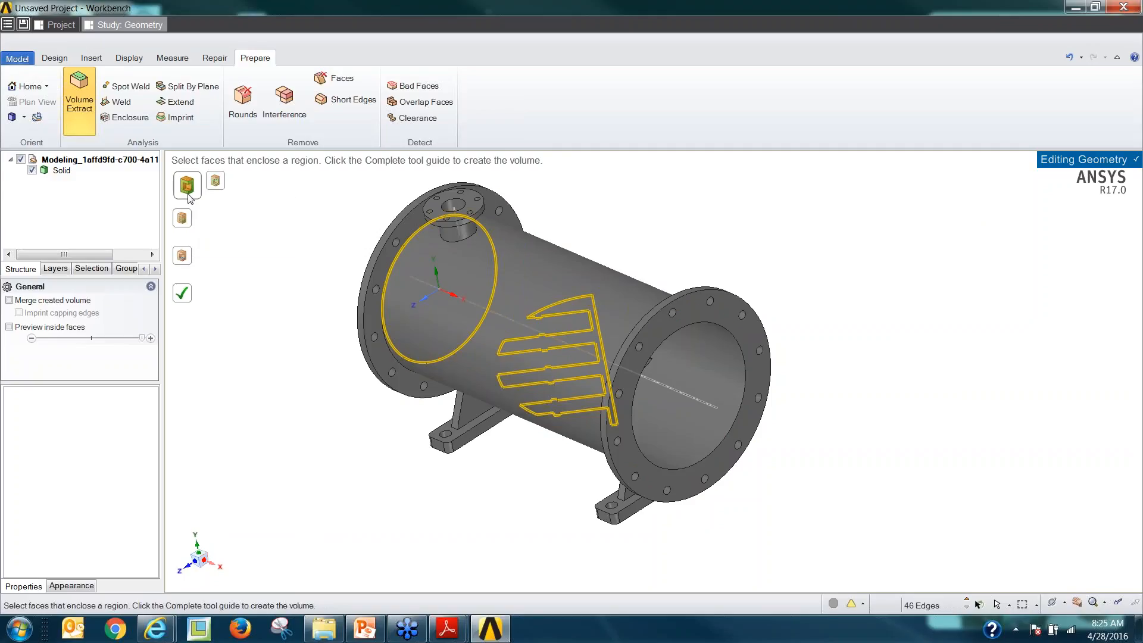
click(734, 316)
middle_drag(734, 317, 492, 274)
click(456, 206)
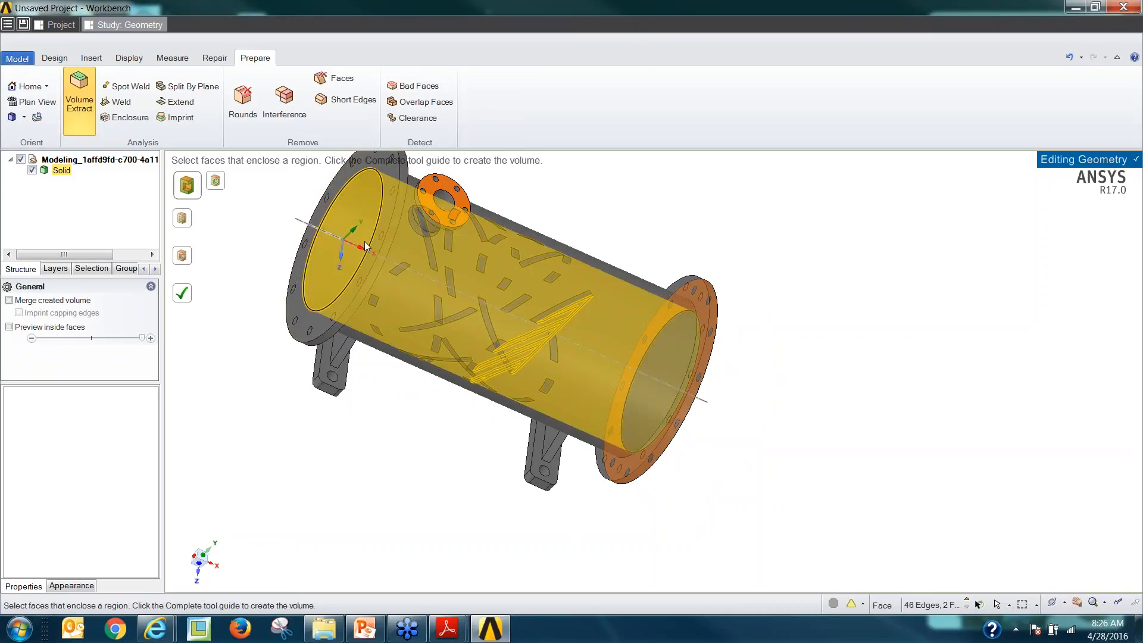
click(384, 236)
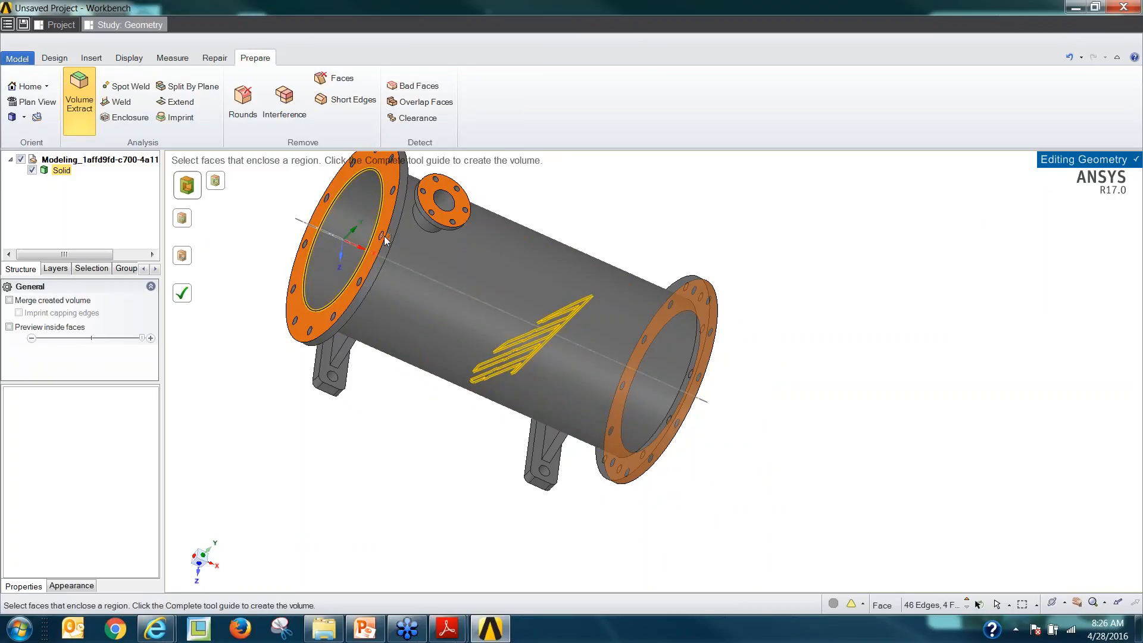
click(229, 316)
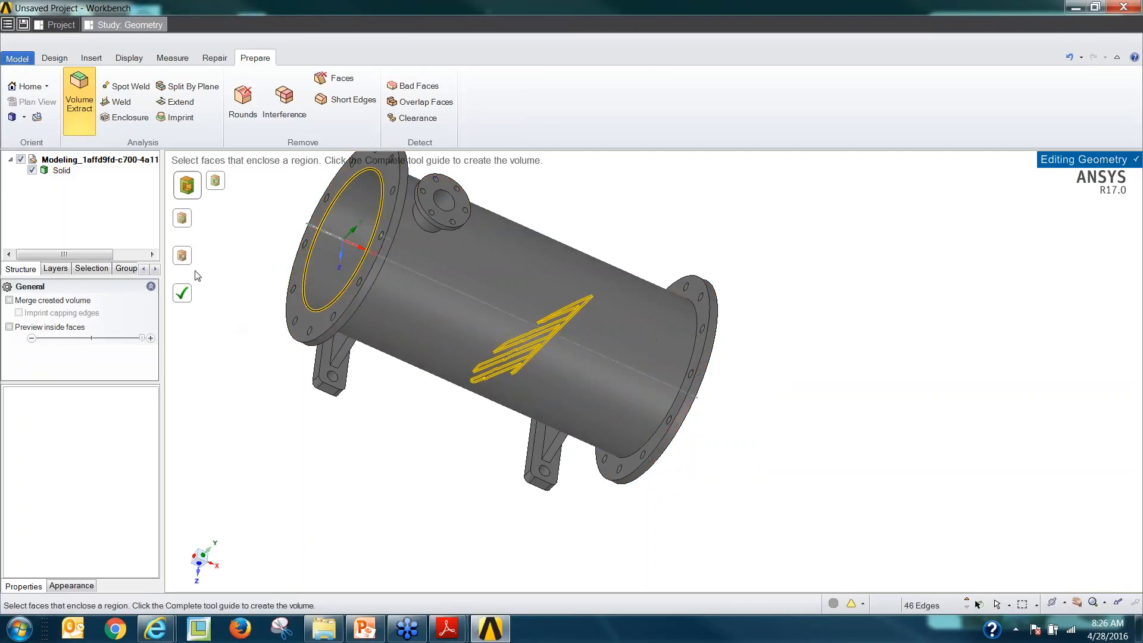
Set the mixer's inner cylindrical wall as the face lying within the volume and try to create the volume.
click(186, 262)
click(299, 331)
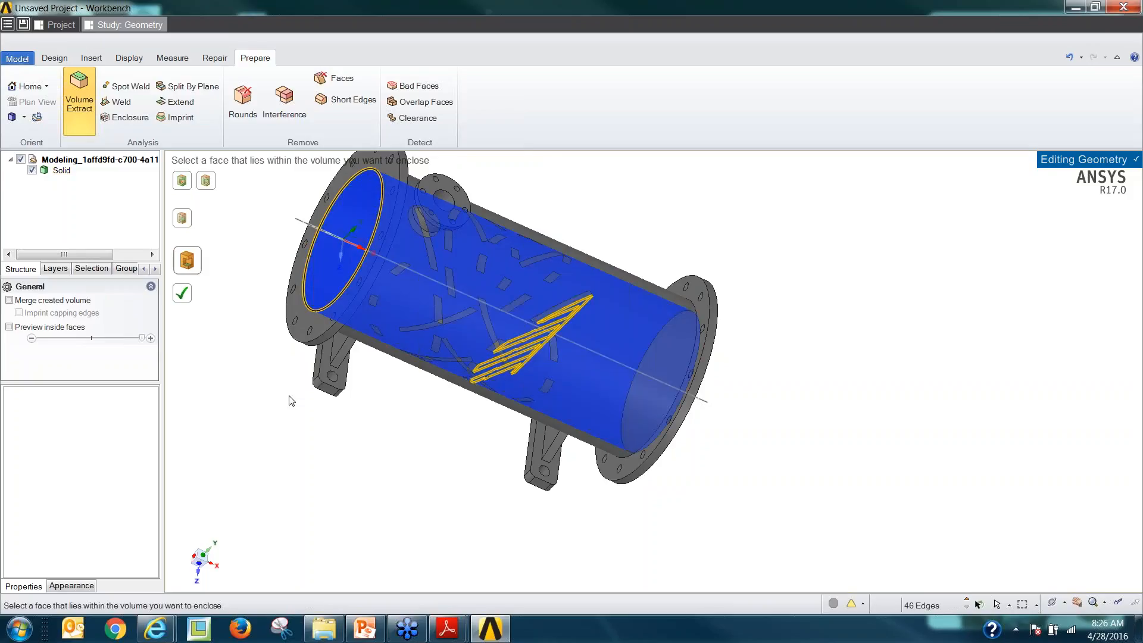
click(182, 293)
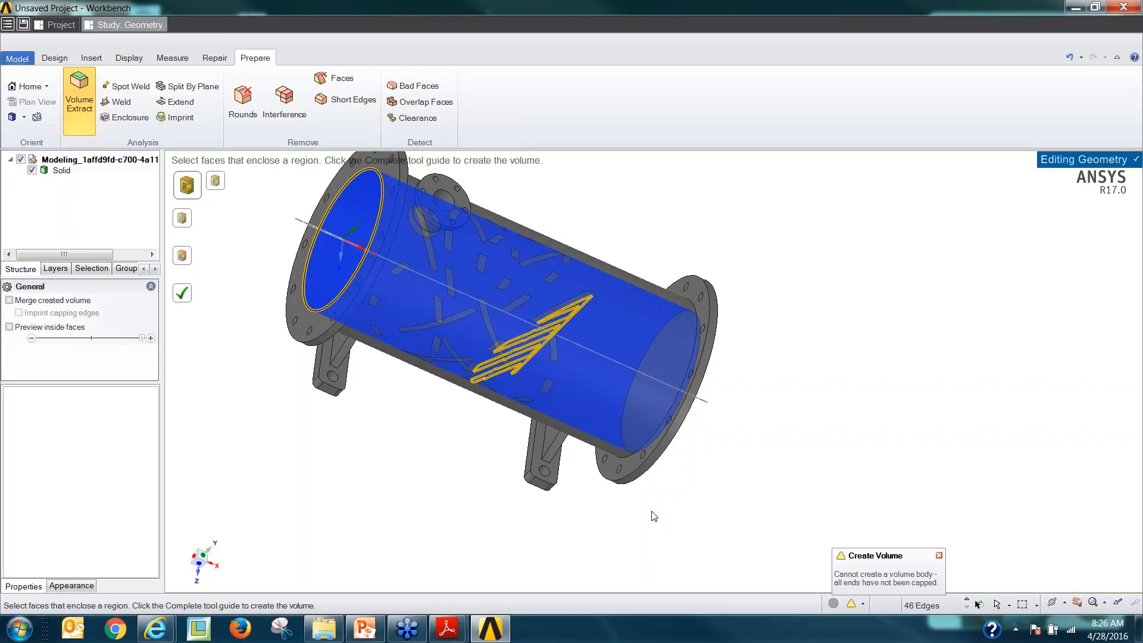
click(939, 556)
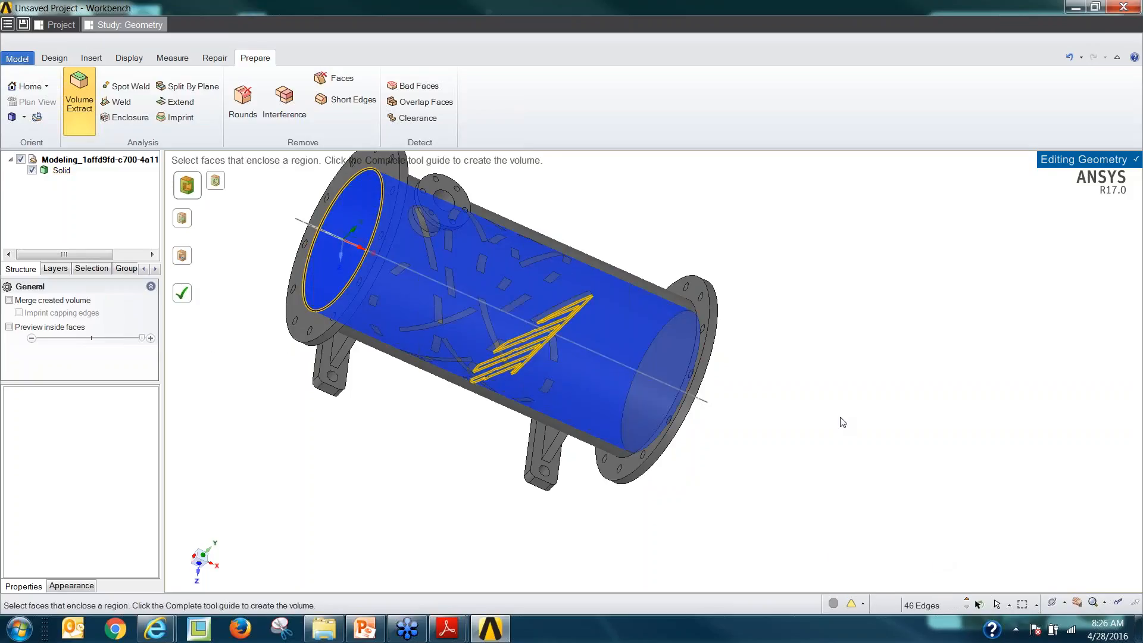
Leave geometry editing for the simulation process view, then reopen the geometry for editing.
middle_drag(953, 268, 917, 241)
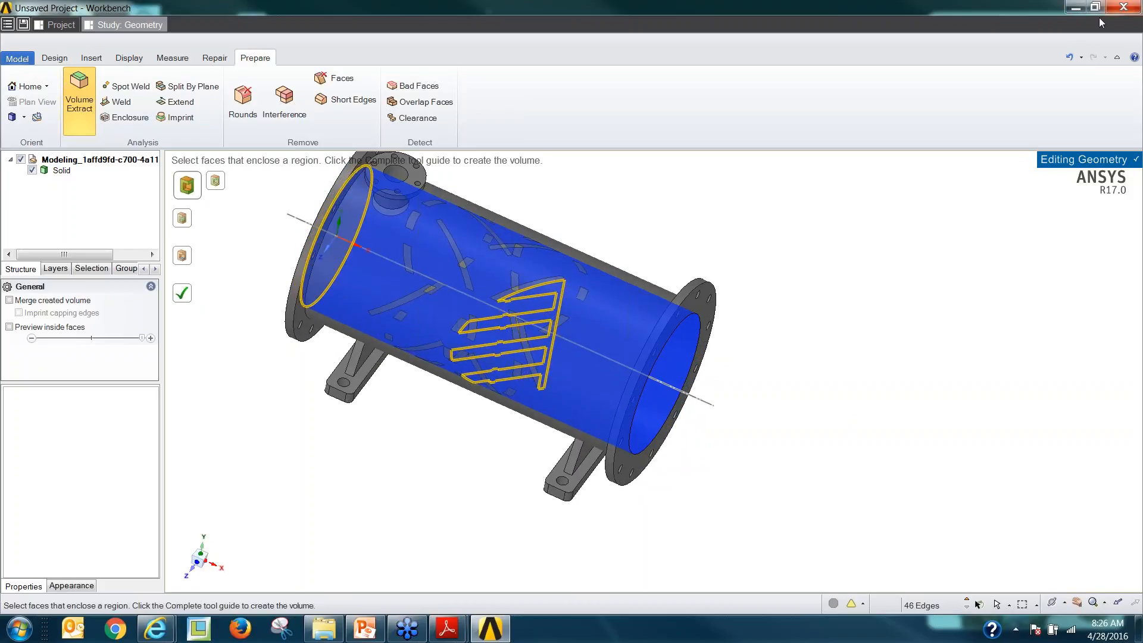
click(1124, 7)
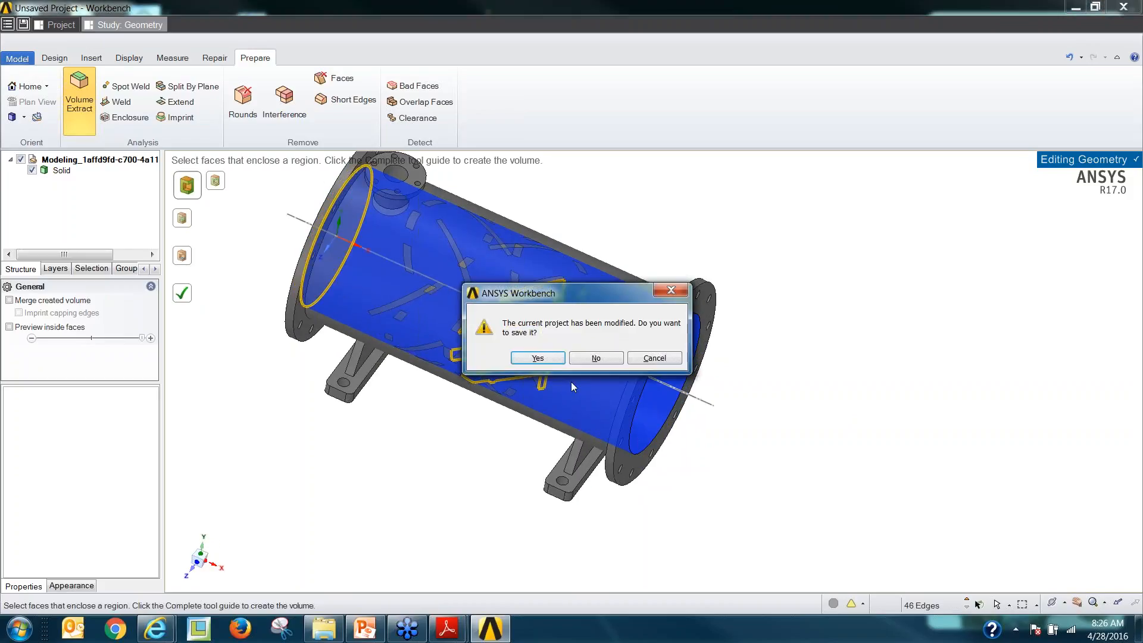
click(655, 359)
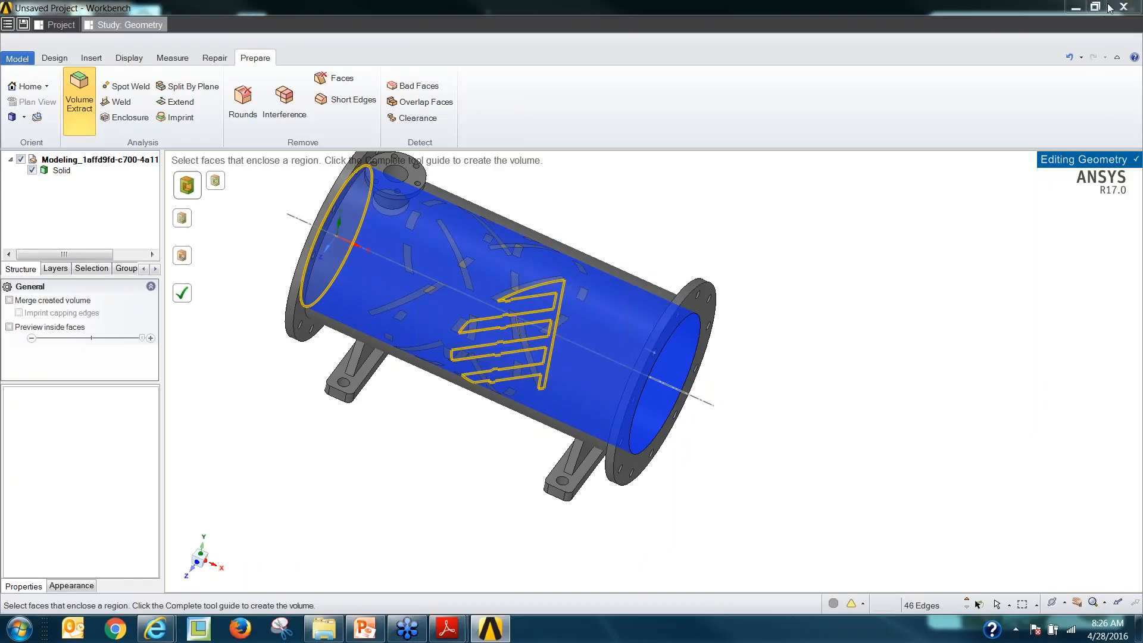
click(1135, 159)
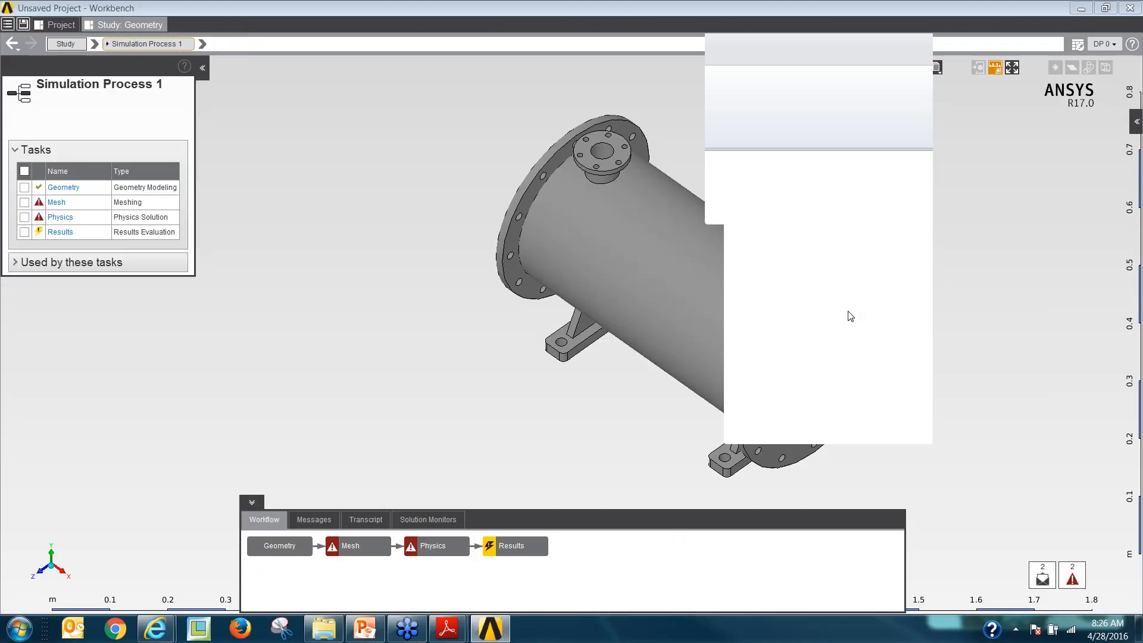
right_click(281, 549)
click(322, 495)
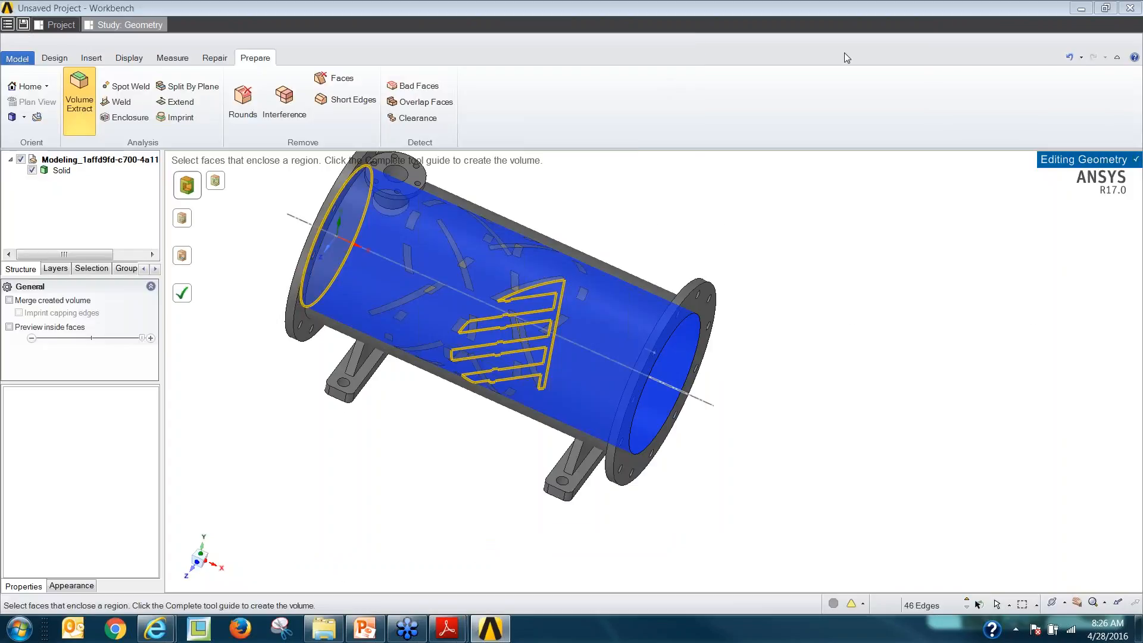
click(738, 39)
Select both large end flange faces and the inlet flange face as the faces enclosing the flow region.
middle_drag(242, 421, 233, 369)
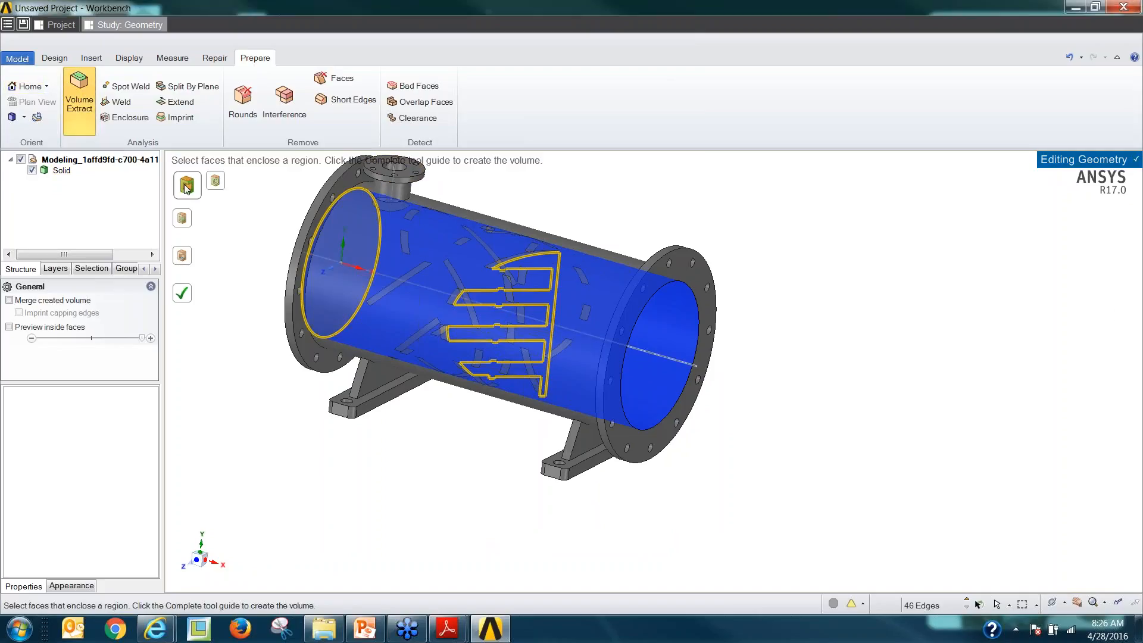
middle_drag(351, 417, 332, 434)
click(668, 415)
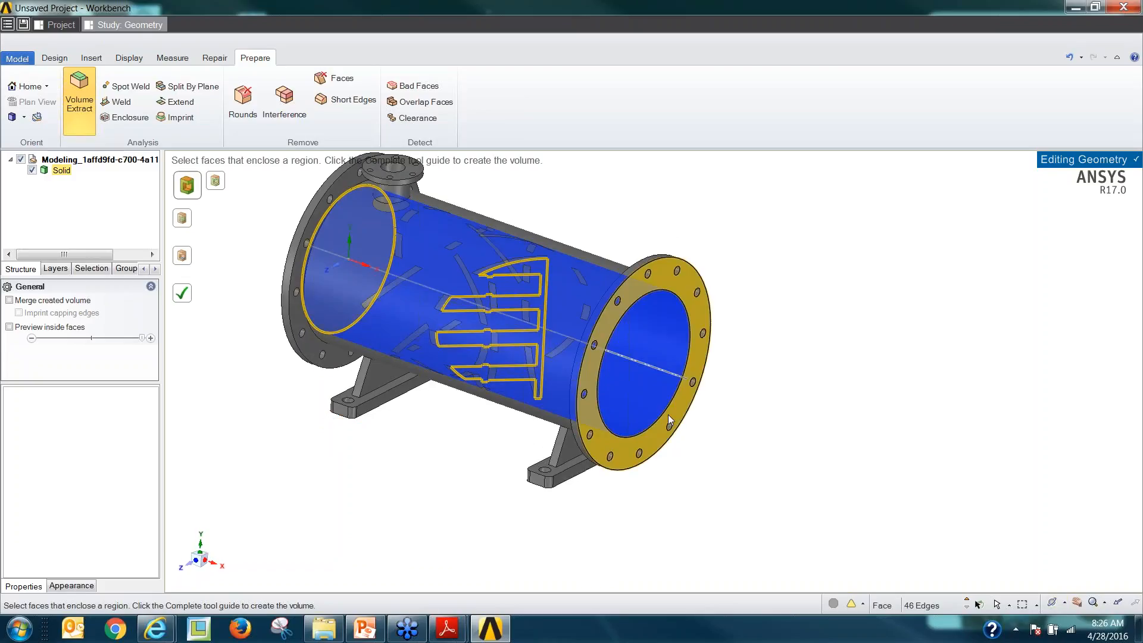
ctrl+click(699, 327)
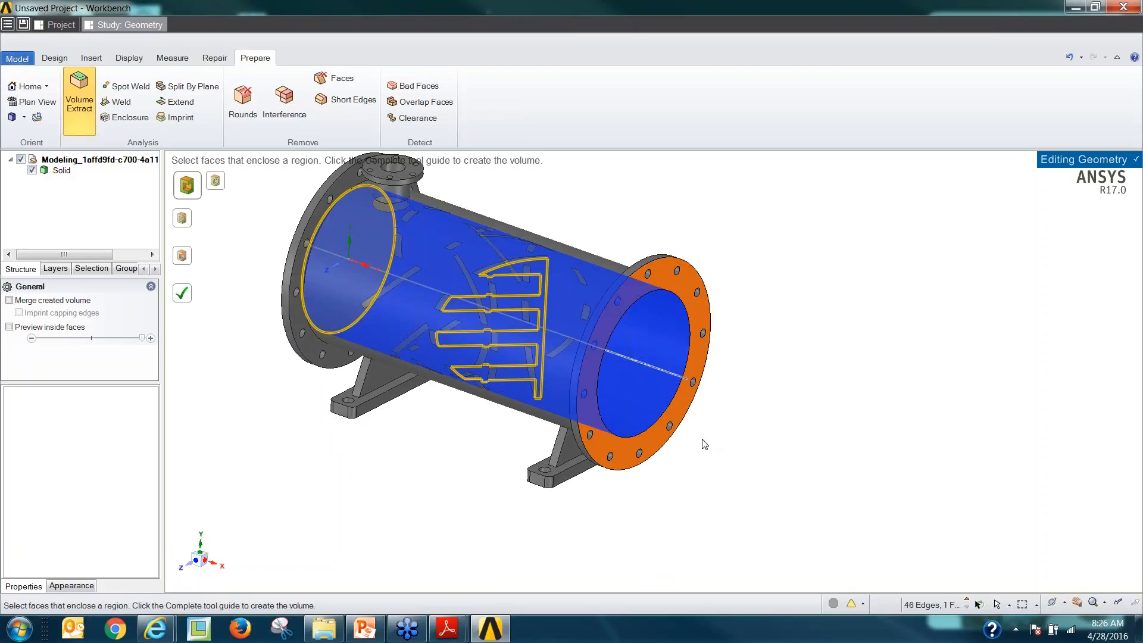
middle_drag(703, 441, 781, 492)
ctrl+click(440, 234)
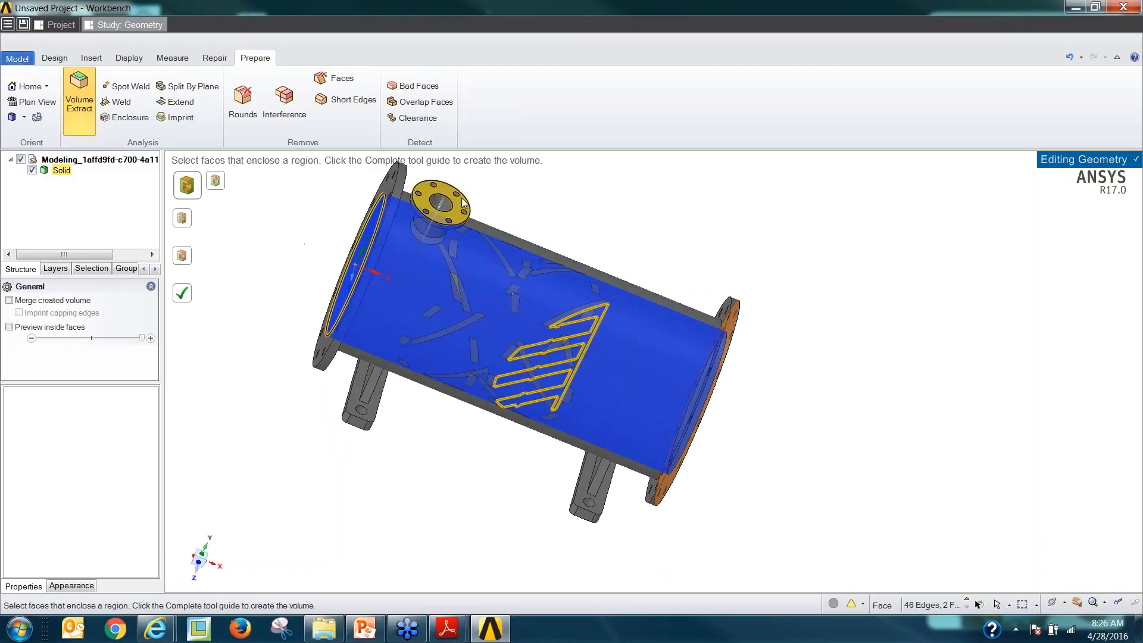
middle_drag(440, 234, 351, 228)
ctrl+click(352, 228)
middle_drag(222, 334, 241, 359)
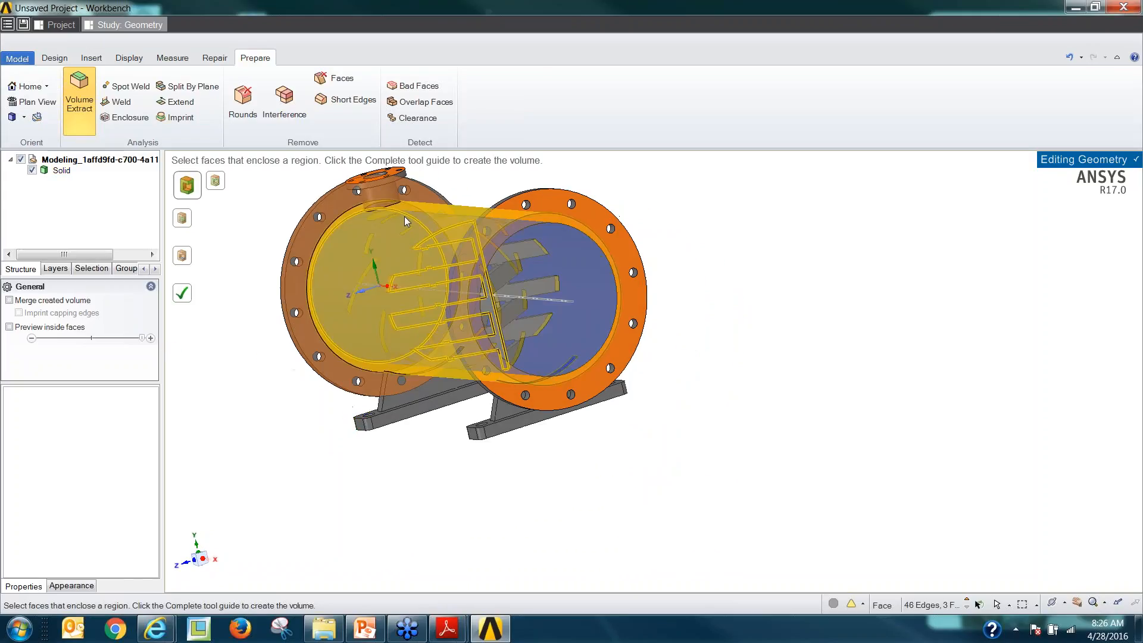
Create the internal flow volume from the selected boundaries and finish editing the geometry.
click(191, 258)
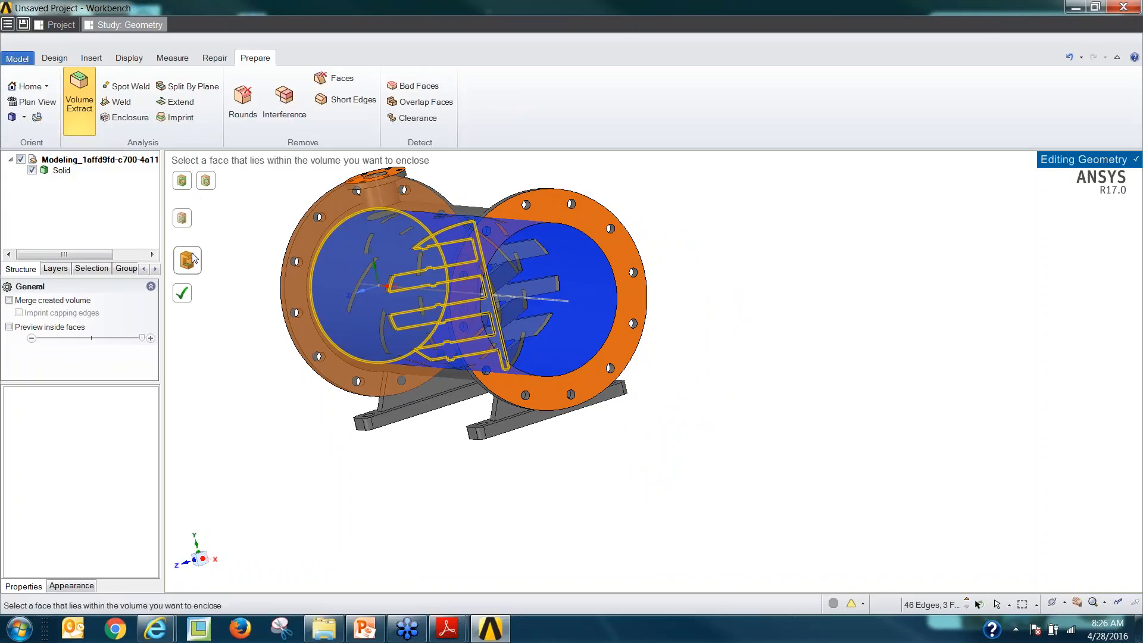
middle_drag(295, 473, 417, 381)
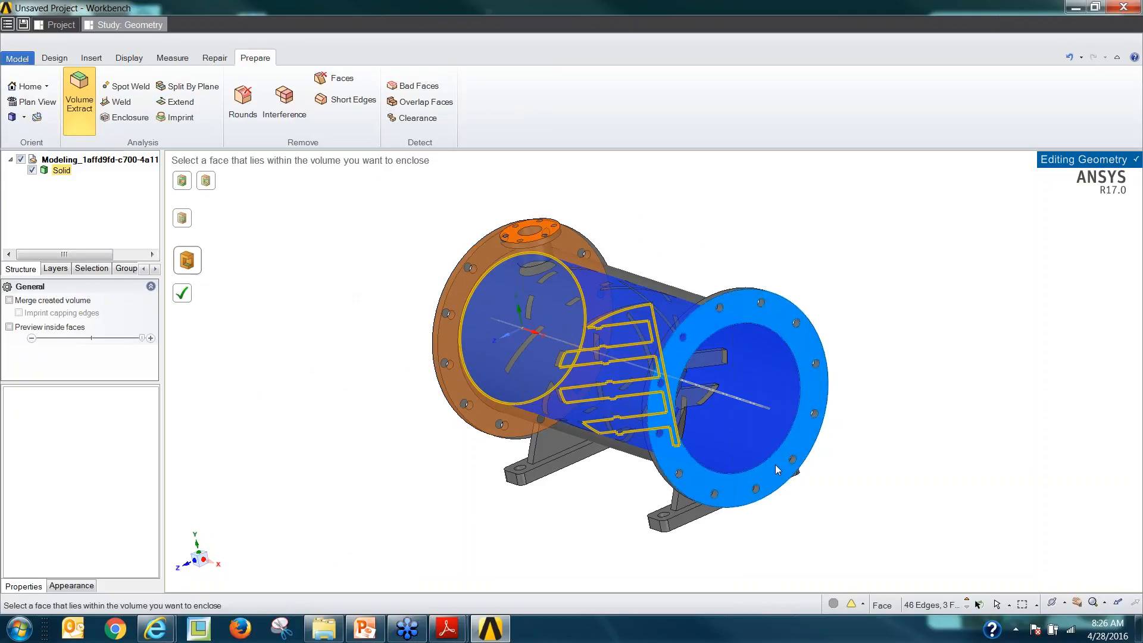
click(183, 293)
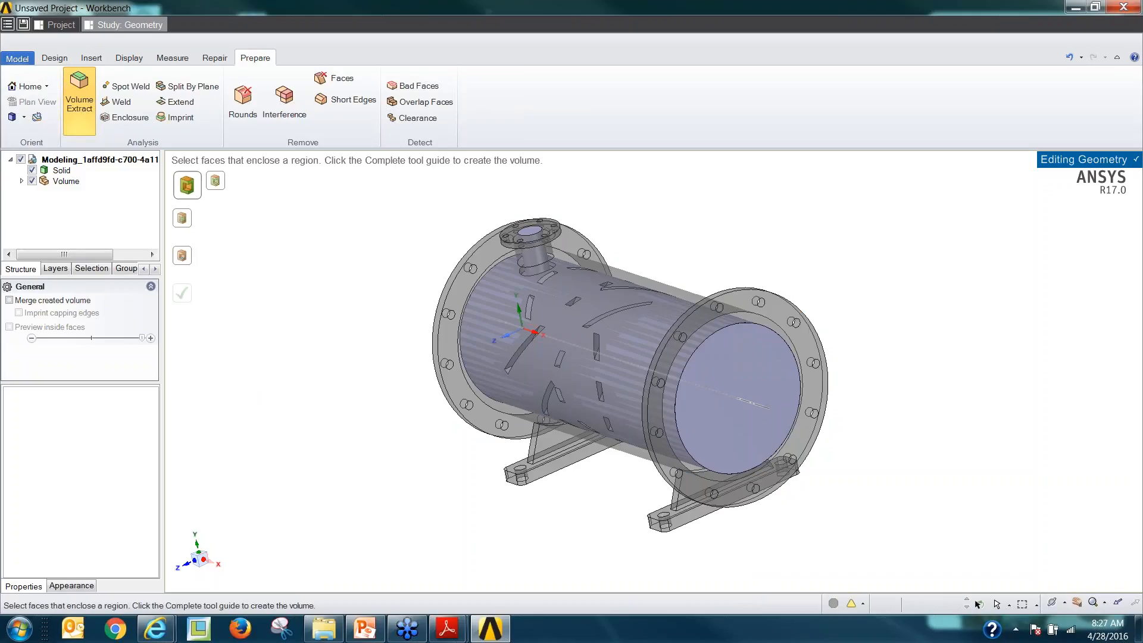
middle_drag(527, 337, 668, 328)
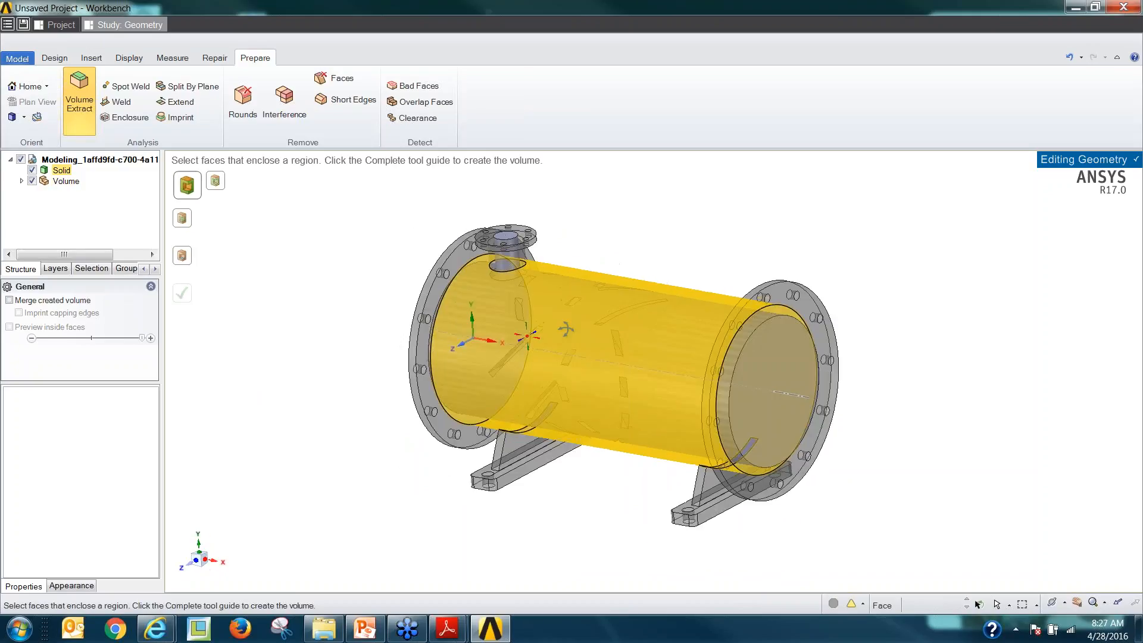
click(1063, 160)
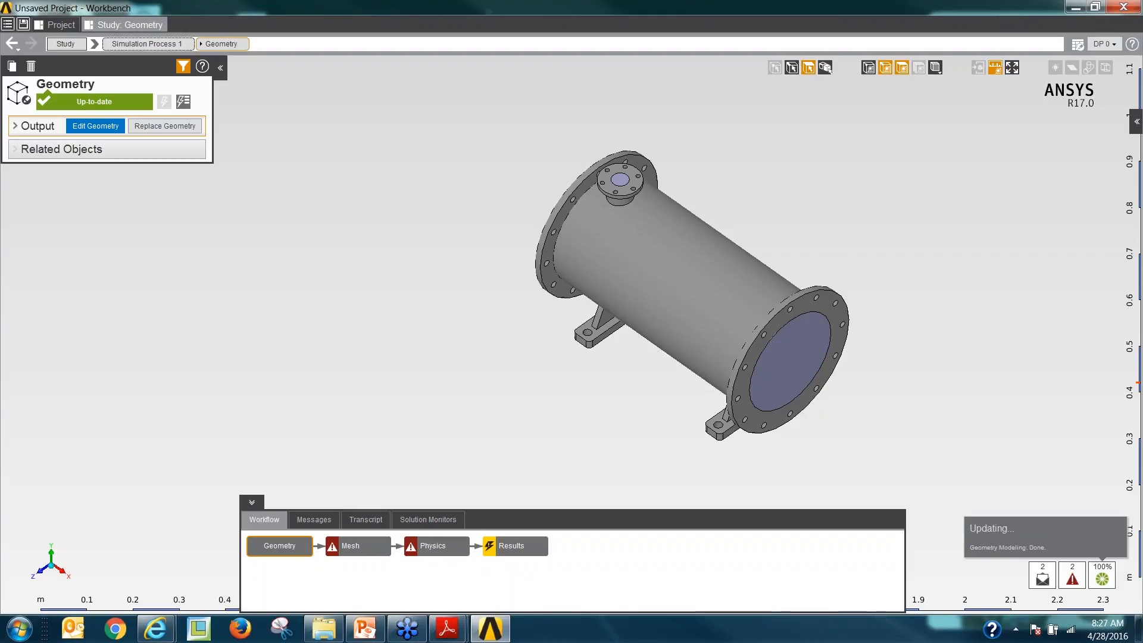
Hide the solid mixer housing body so that only the internal flow volume is displayed.
click(684, 295)
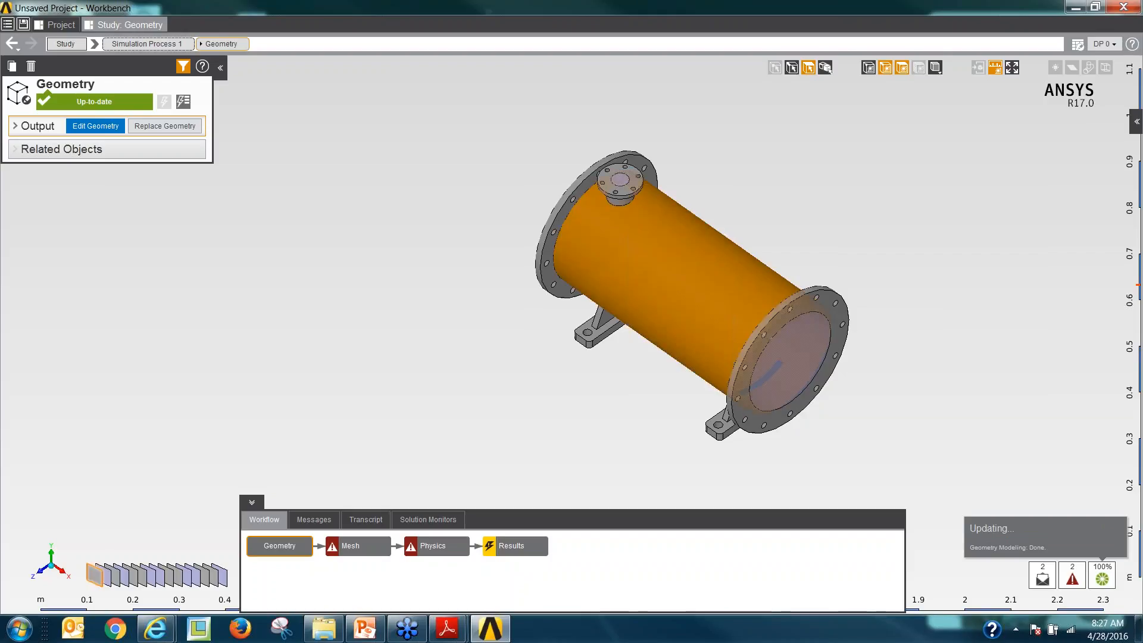
right_click(683, 295)
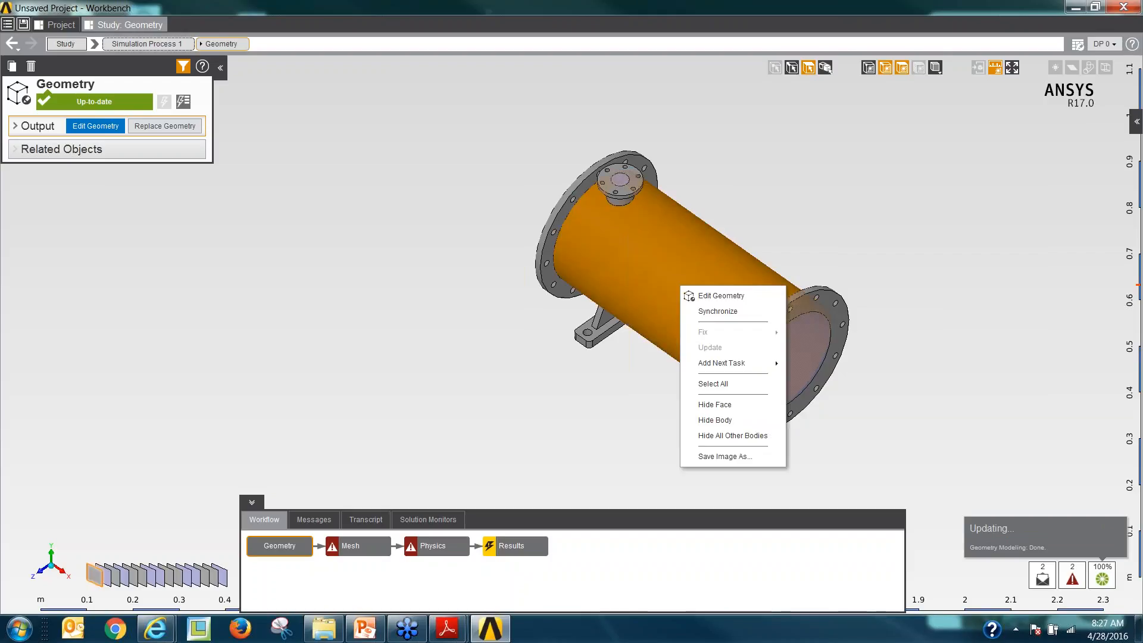
click(716, 420)
middle_drag(571, 373, 595, 298)
scroll(646, 309, down, 1)
scroll(866, 238, up, 3)
scroll(627, 308, down, 2)
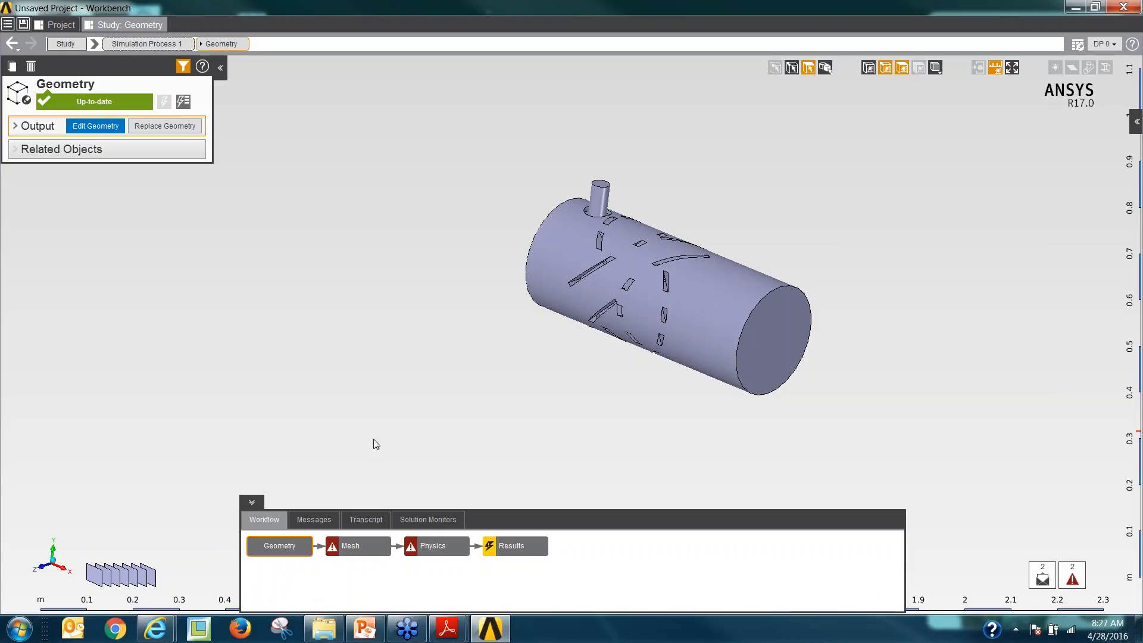
Open the Mesh task and go to its inflation control that needs fixing.
click(353, 547)
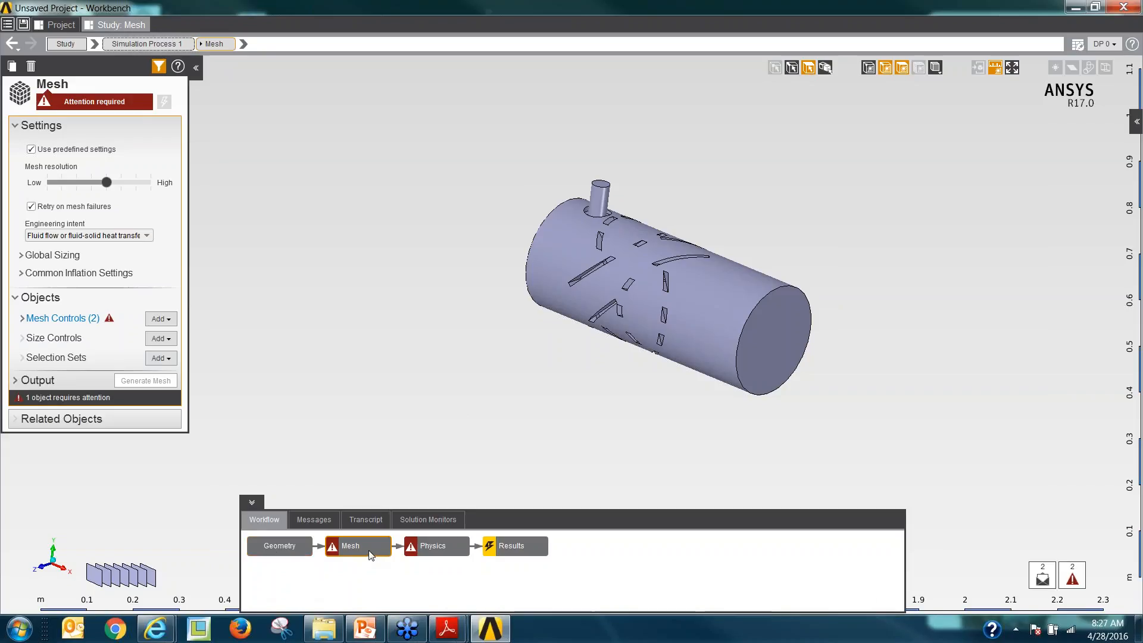
right_click(355, 284)
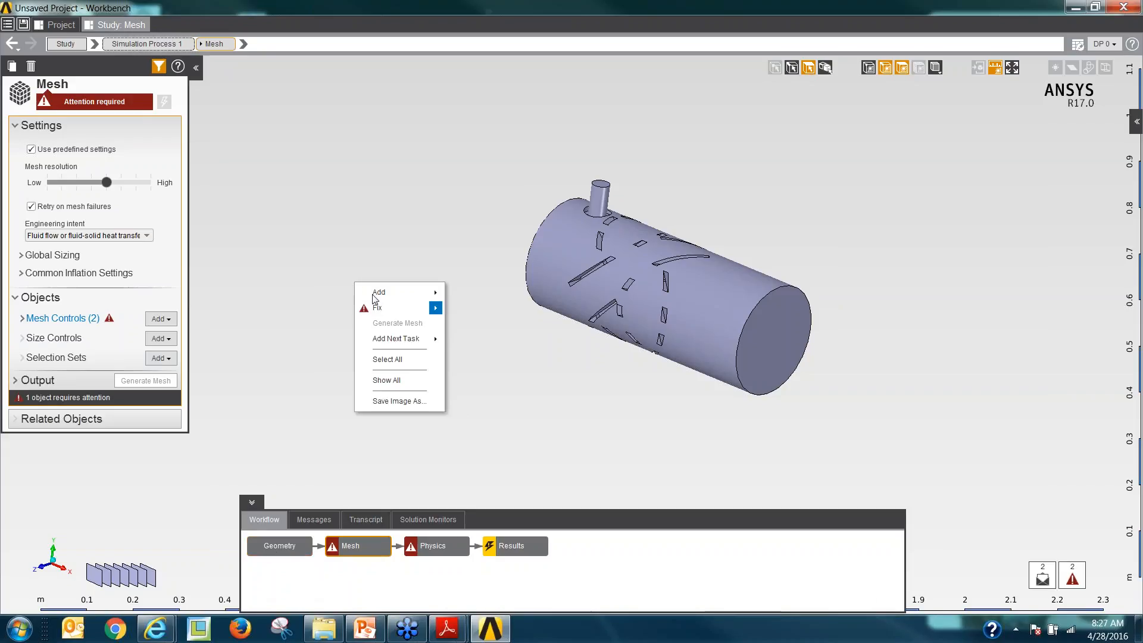
mouse_move(391, 312)
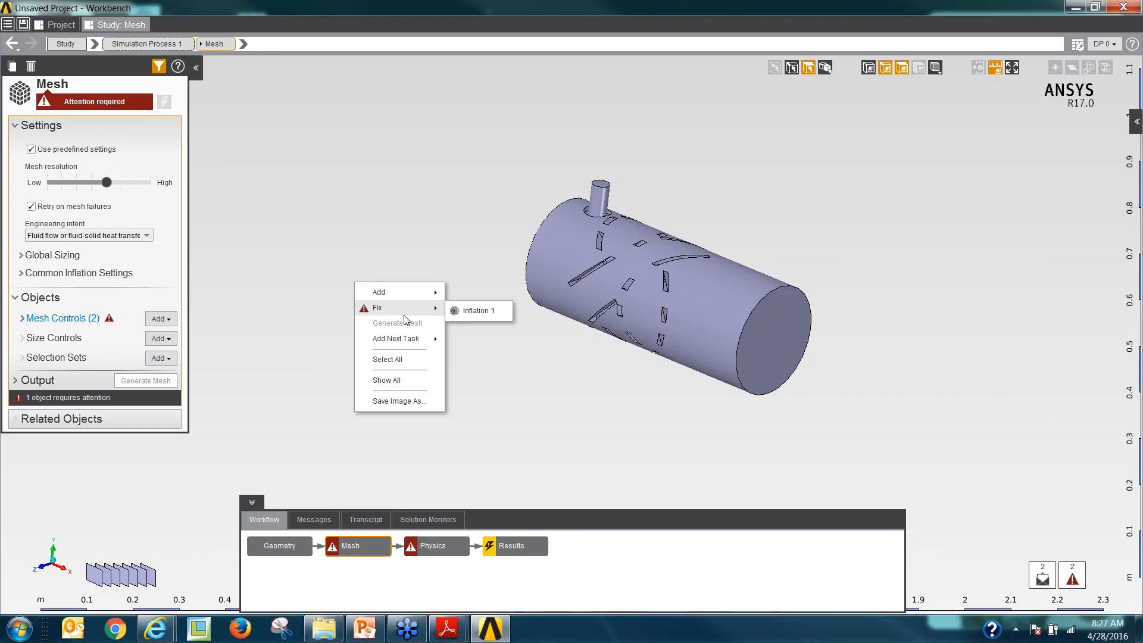
click(475, 311)
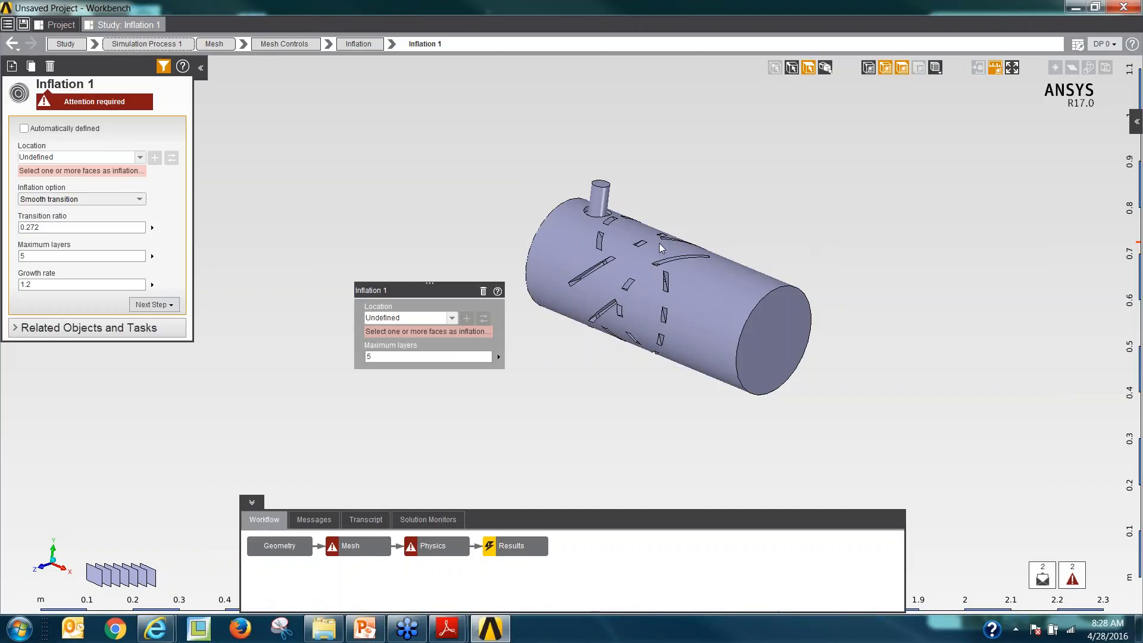
Assign all faces of the flow volume except both large end faces and the small pipe's end face as the inflation location.
scroll(597, 438, down, 2)
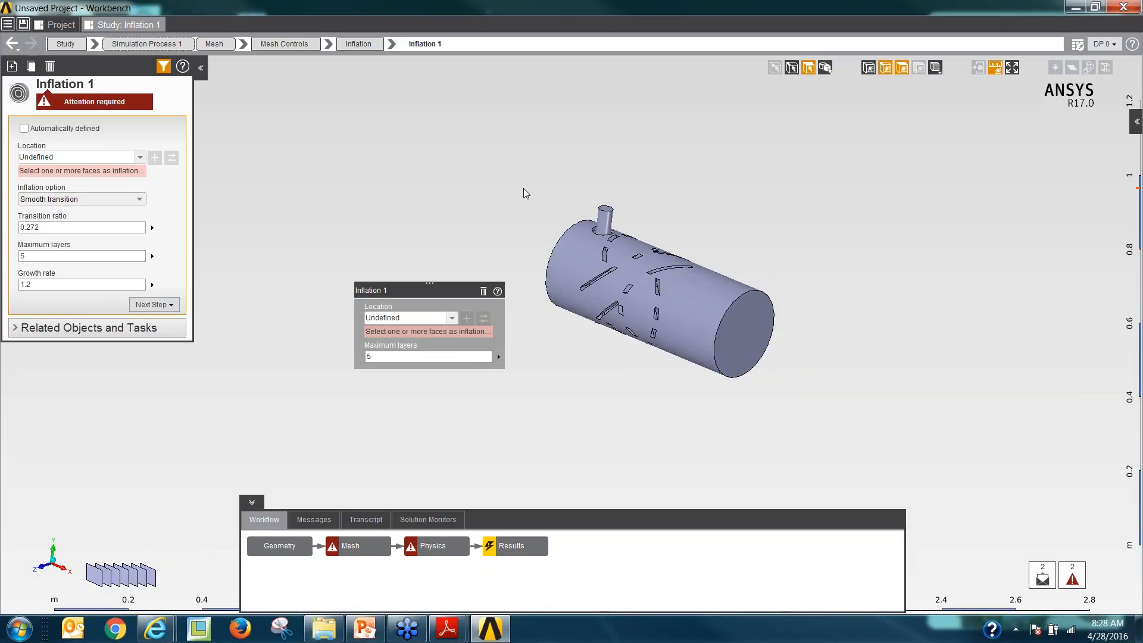
drag(533, 189, 812, 406)
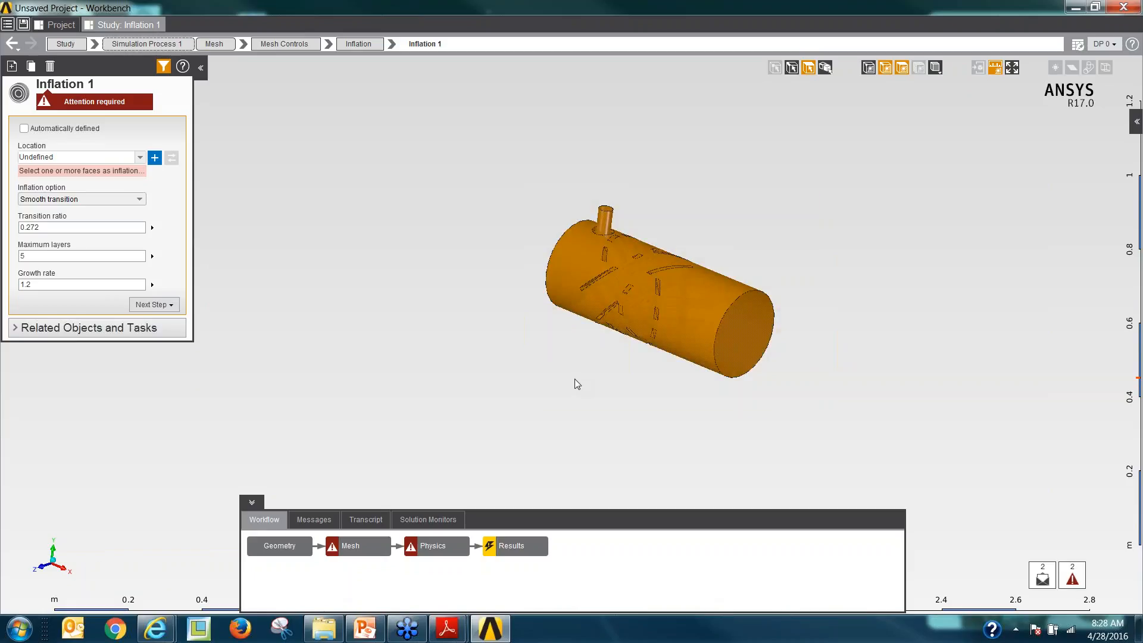
scroll(631, 187, up, 3)
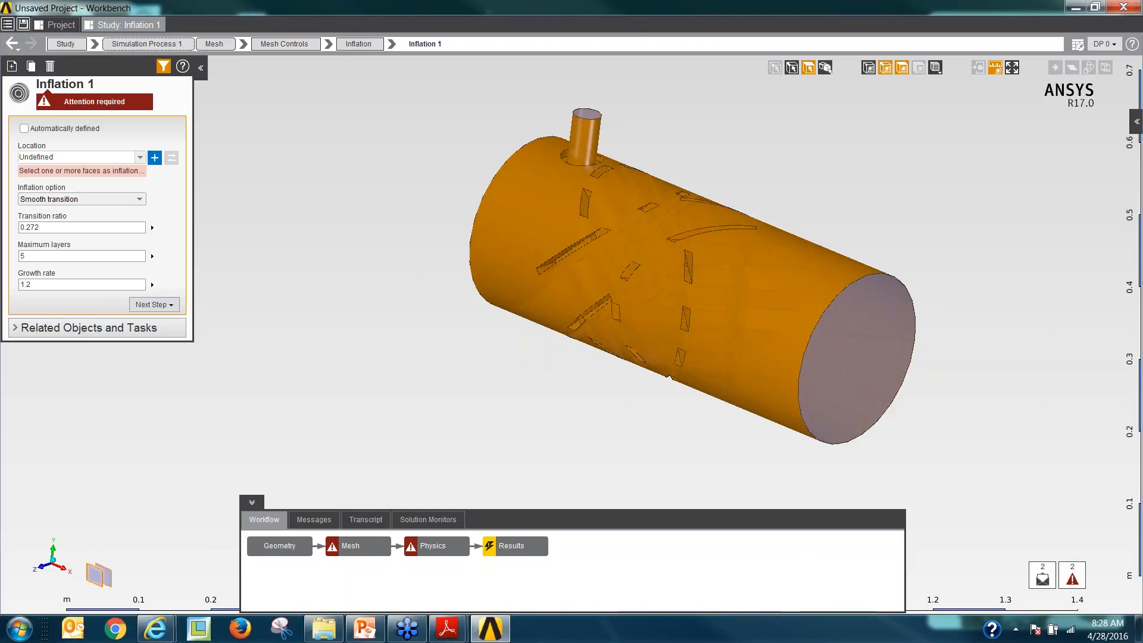
middle_drag(441, 240, 448, 175)
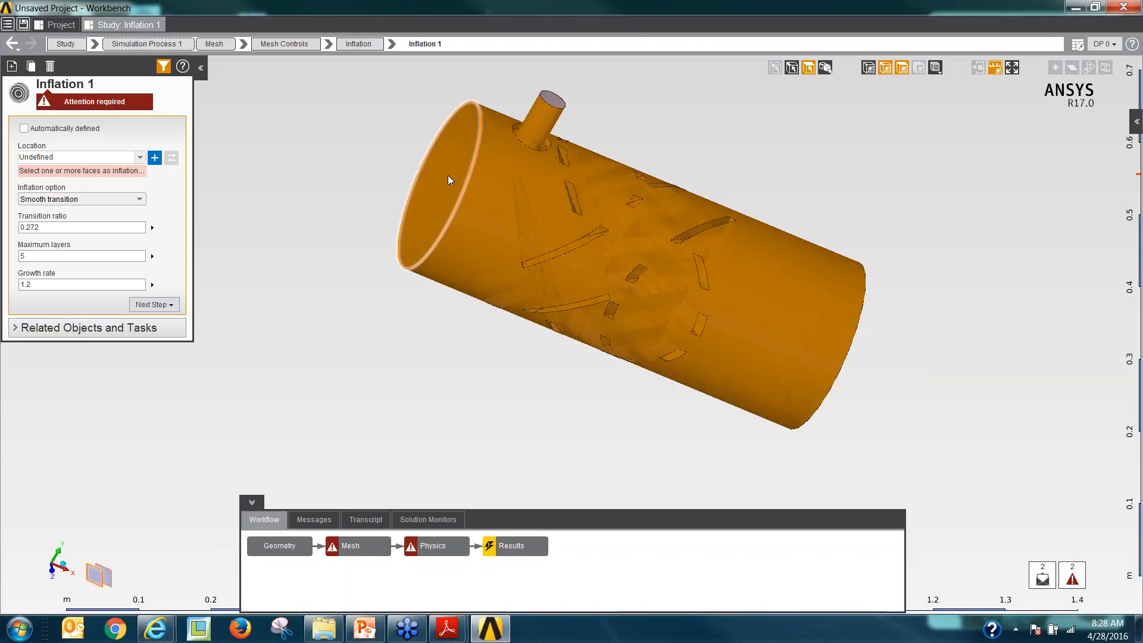
click(155, 159)
scroll(393, 370, down, 2)
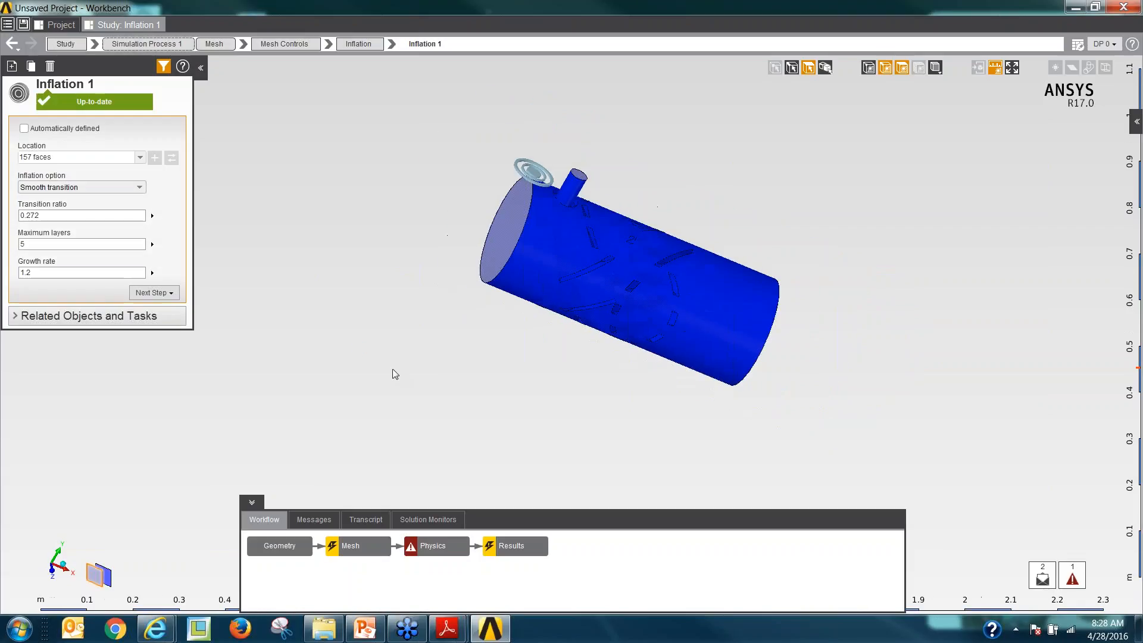
Generate the mesh of the flow volume with the inflation layers.
middle_drag(395, 374, 280, 315)
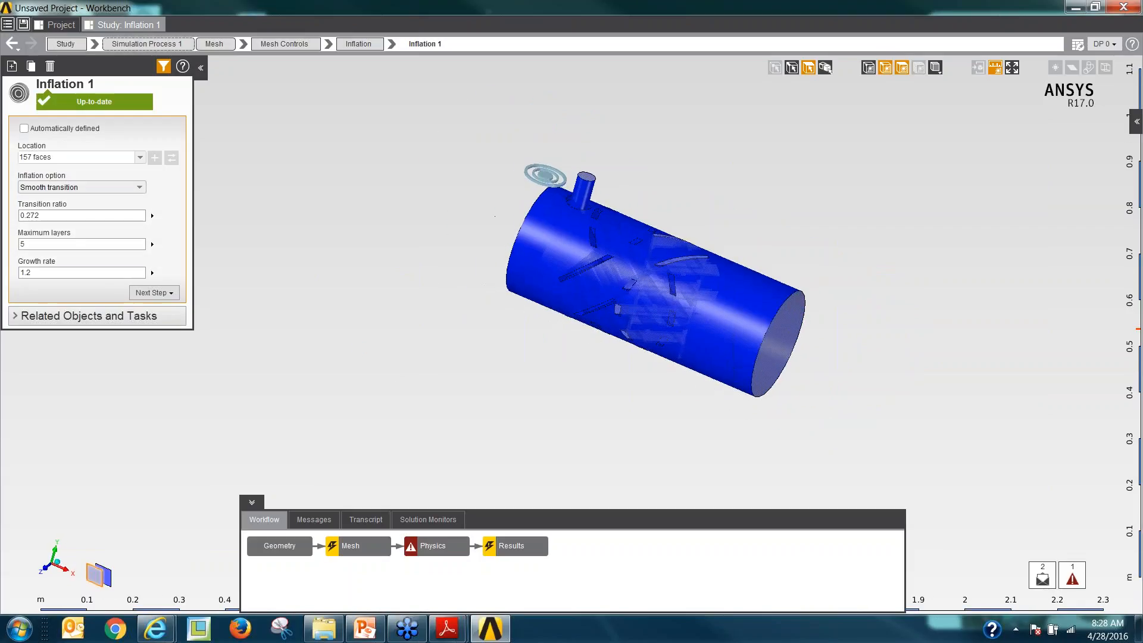
right_click(300, 314)
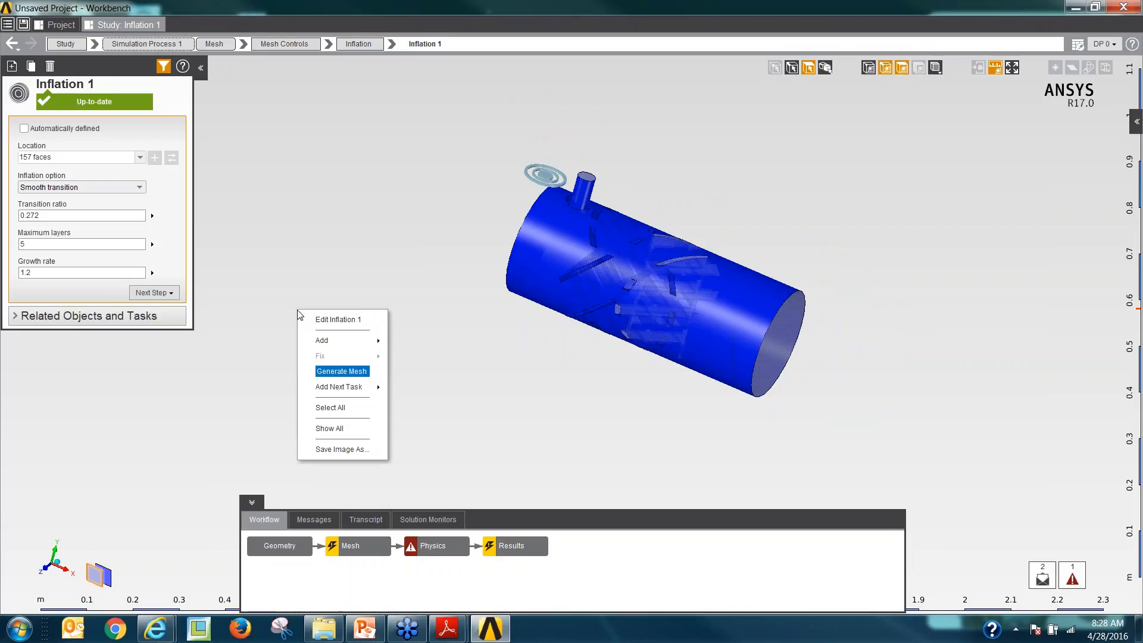
click(350, 372)
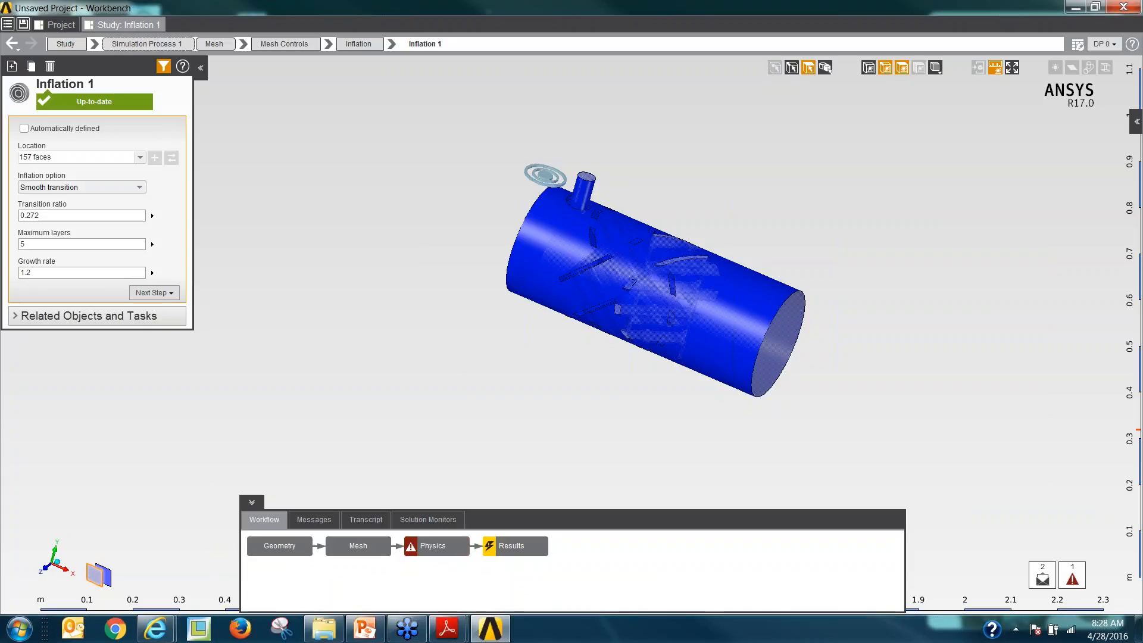
right_click(331, 262)
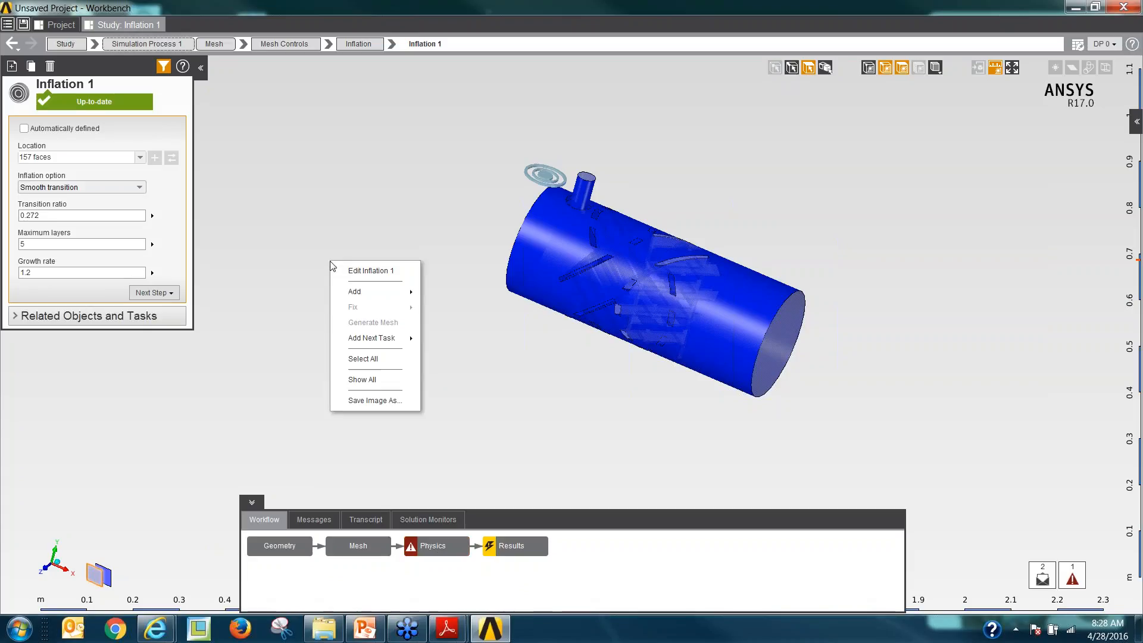
Open the Physics task and look through the boundary condition types that can be added.
click(436, 547)
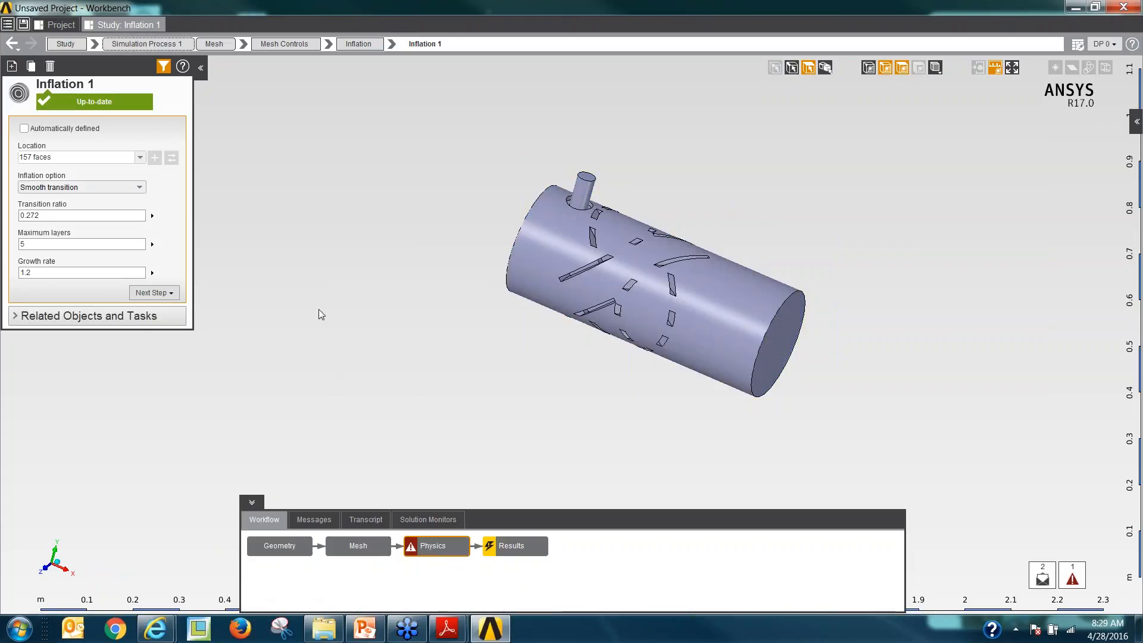
right_click(321, 268)
mouse_move(334, 273)
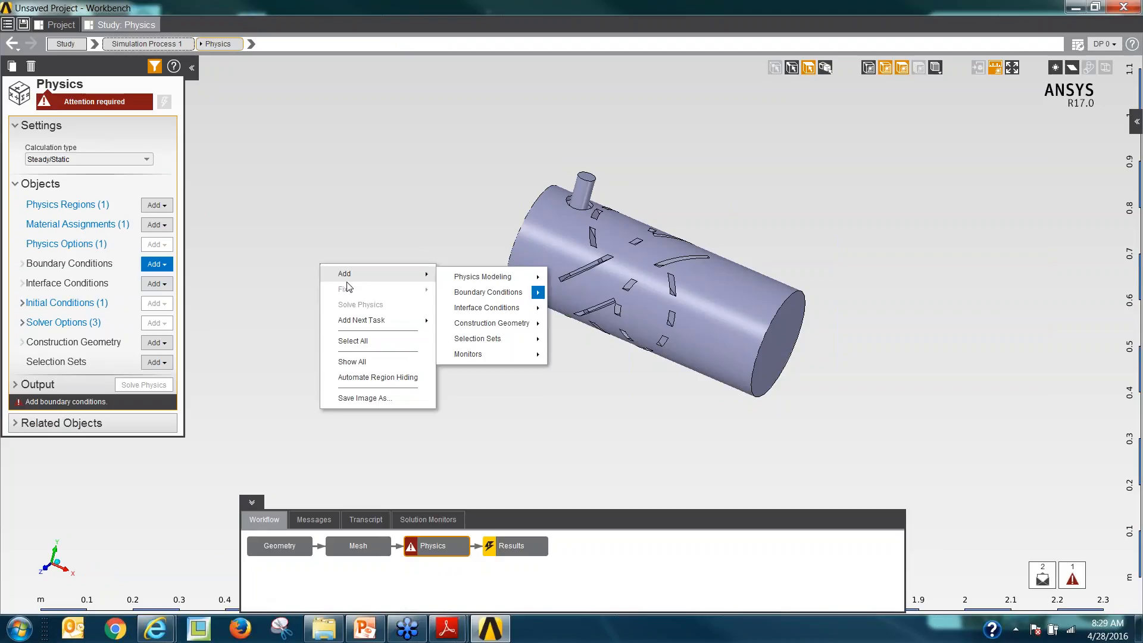
mouse_move(489, 293)
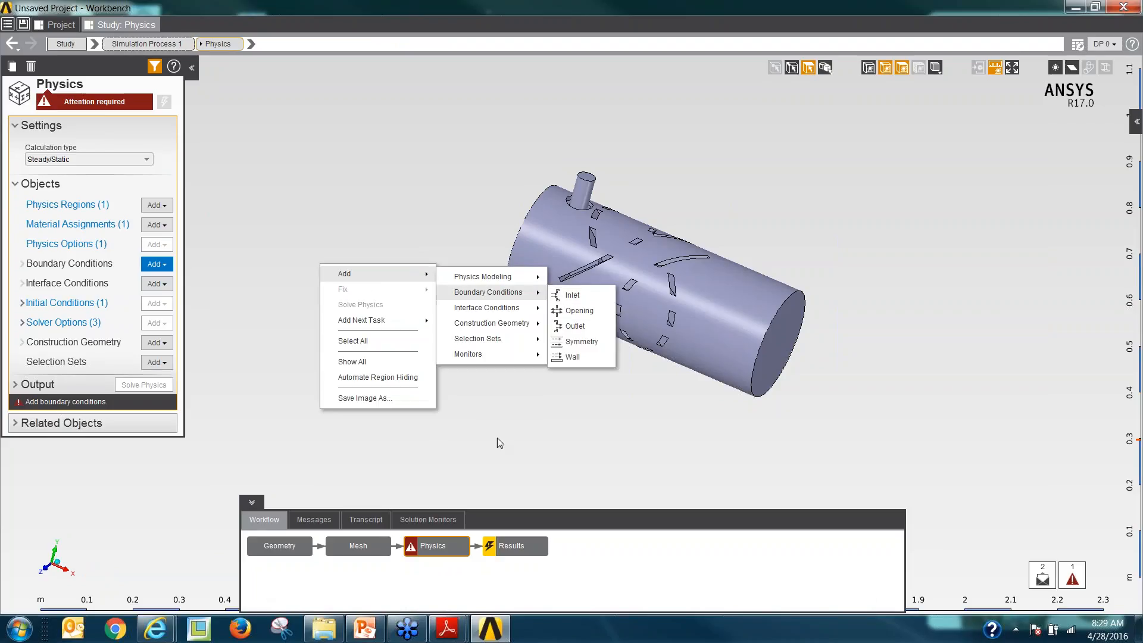
click(568, 440)
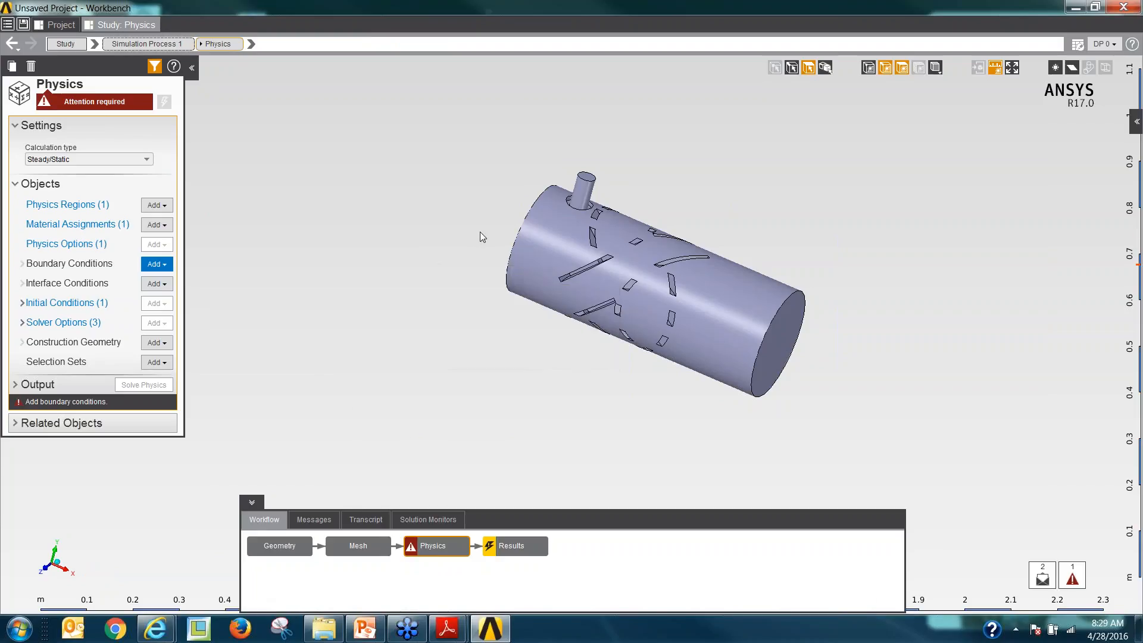
Add an inlet boundary condition on the large end face of the flow volume nearest the small pipe.
scroll(612, 317, up, 2)
scroll(738, 308, down, 2)
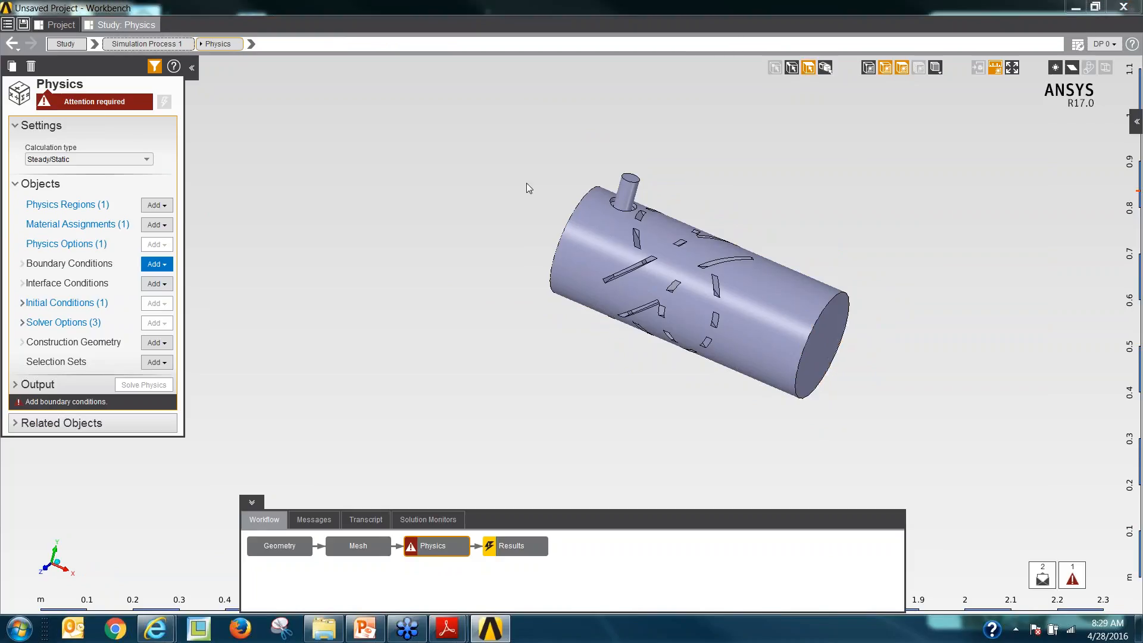
middle_drag(498, 252, 571, 235)
click(557, 246)
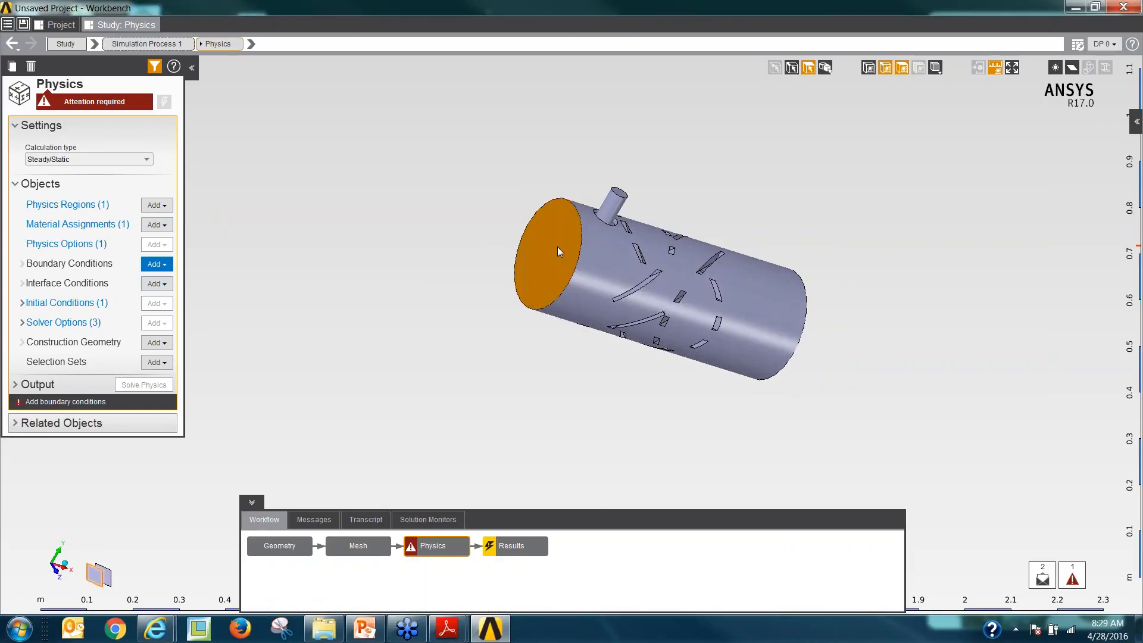
right_click(437, 203)
mouse_move(489, 208)
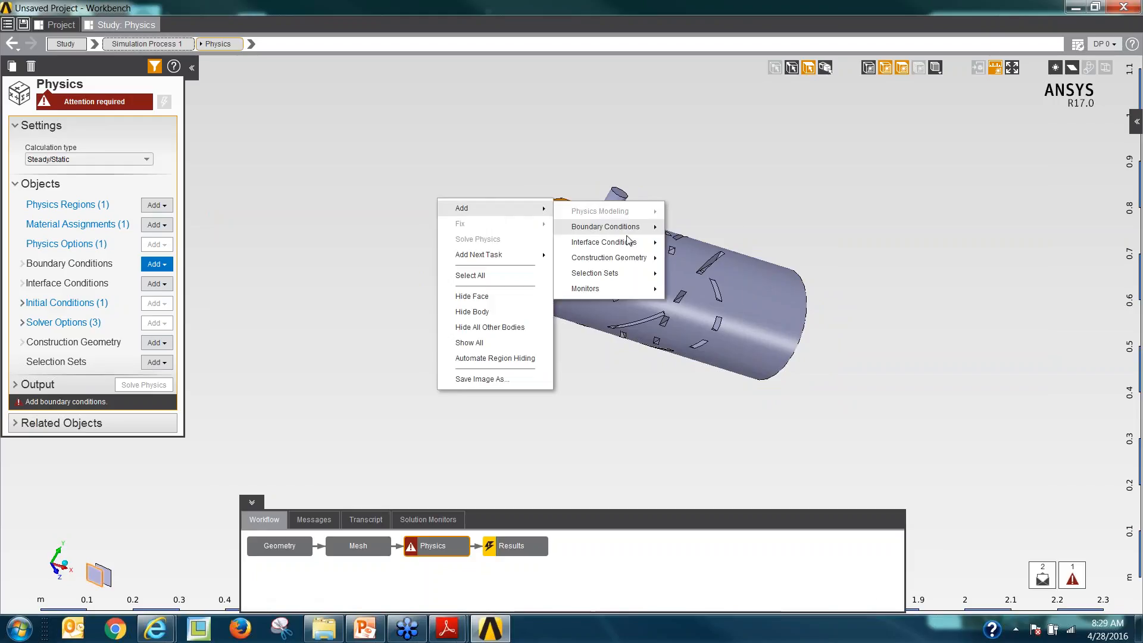
mouse_move(628, 226)
click(688, 231)
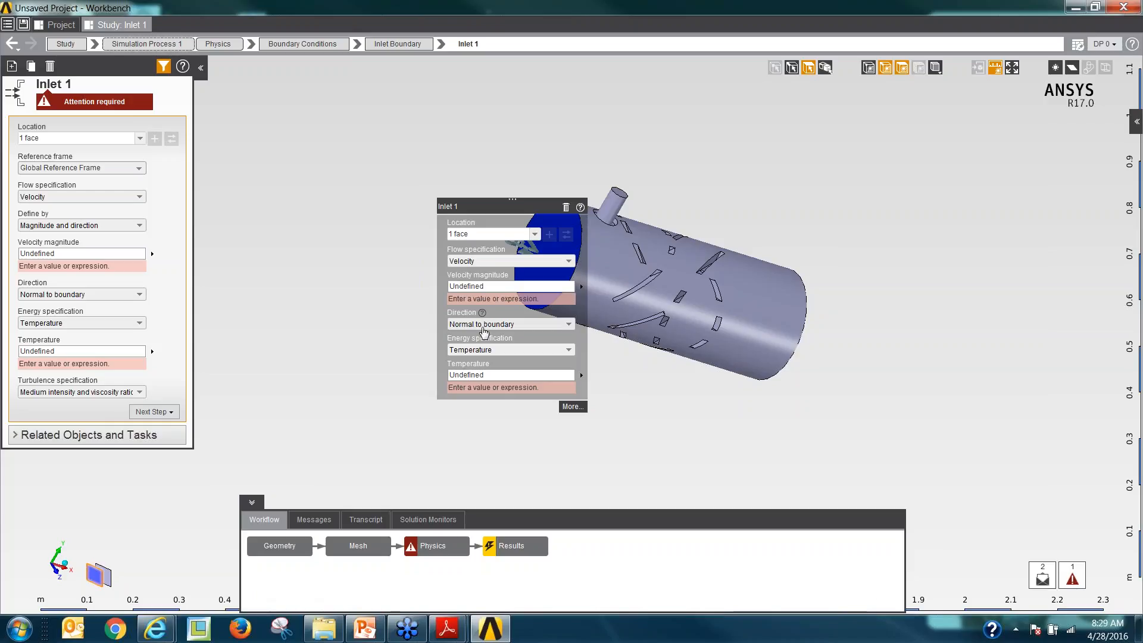
Set the large inlet's velocity magnitude to 0.1 m/s and its temperature to 30 C.
click(496, 287)
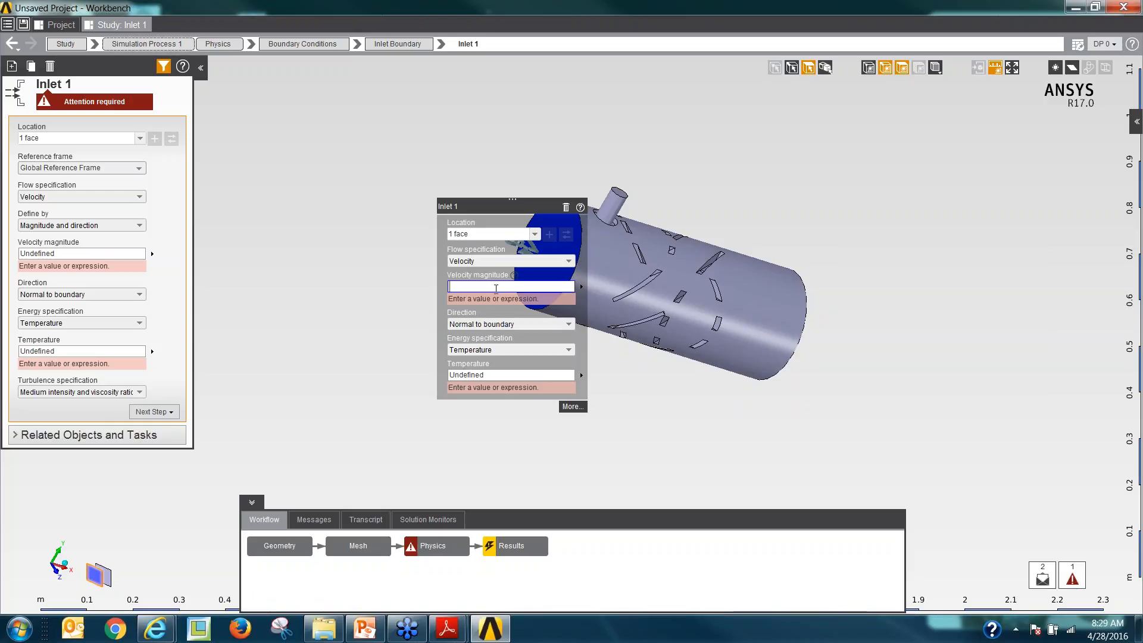
text(0.1)
click(470, 374)
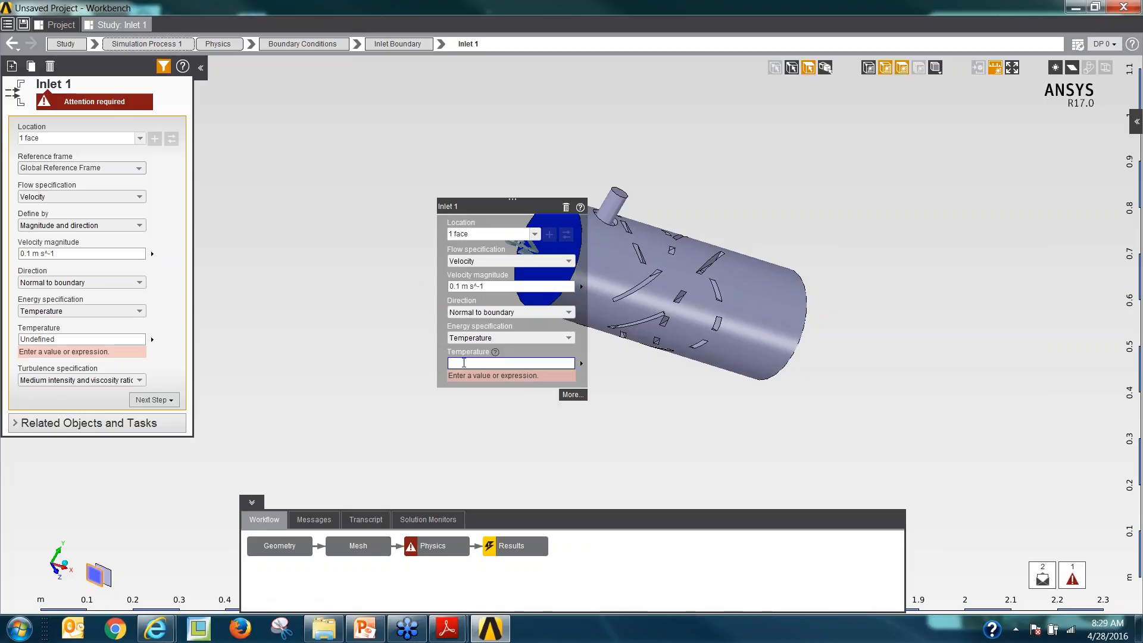
text(30)
key(Return)
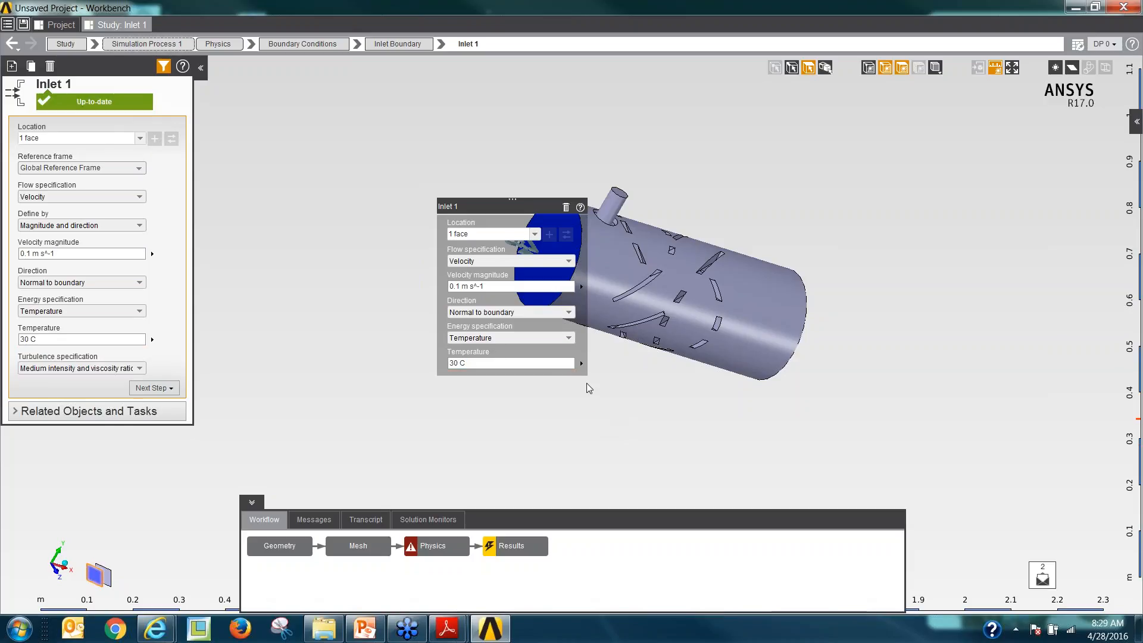
click(481, 164)
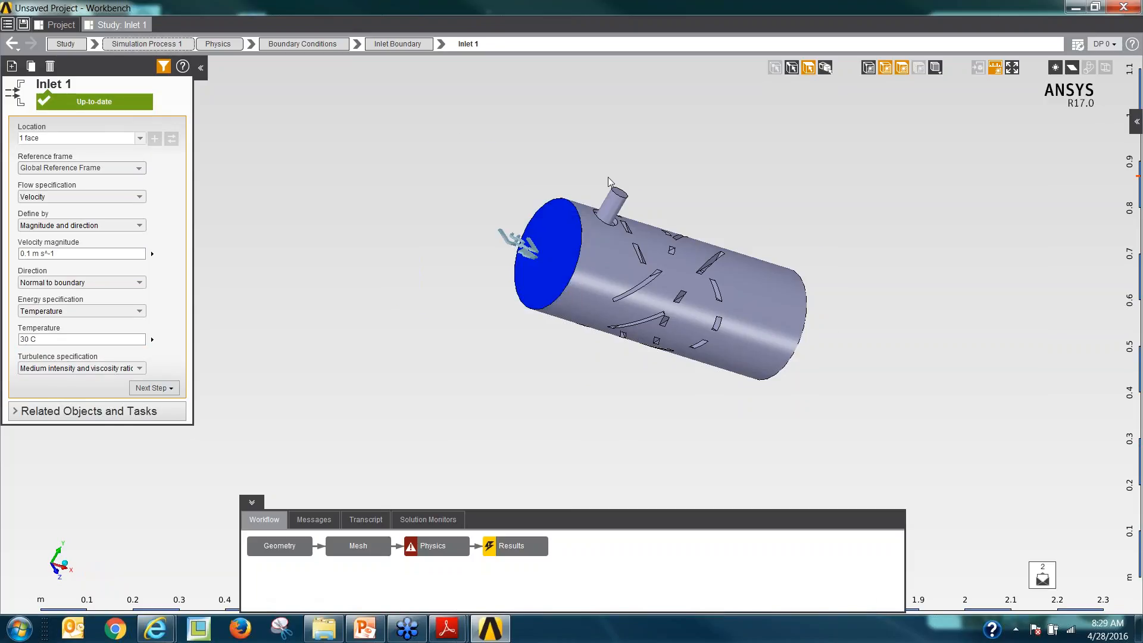
Add a second inlet boundary condition on the end face of the small side pipe.
scroll(609, 178, up, 2)
scroll(564, 218, down, 1)
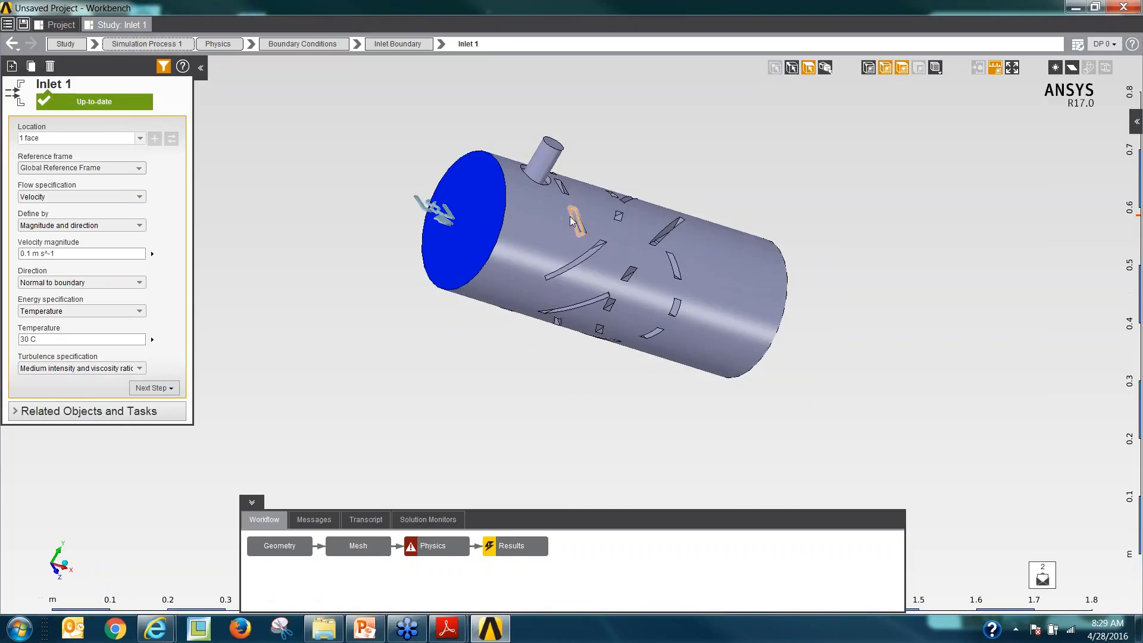
click(445, 220)
click(284, 336)
click(555, 147)
right_click(585, 122)
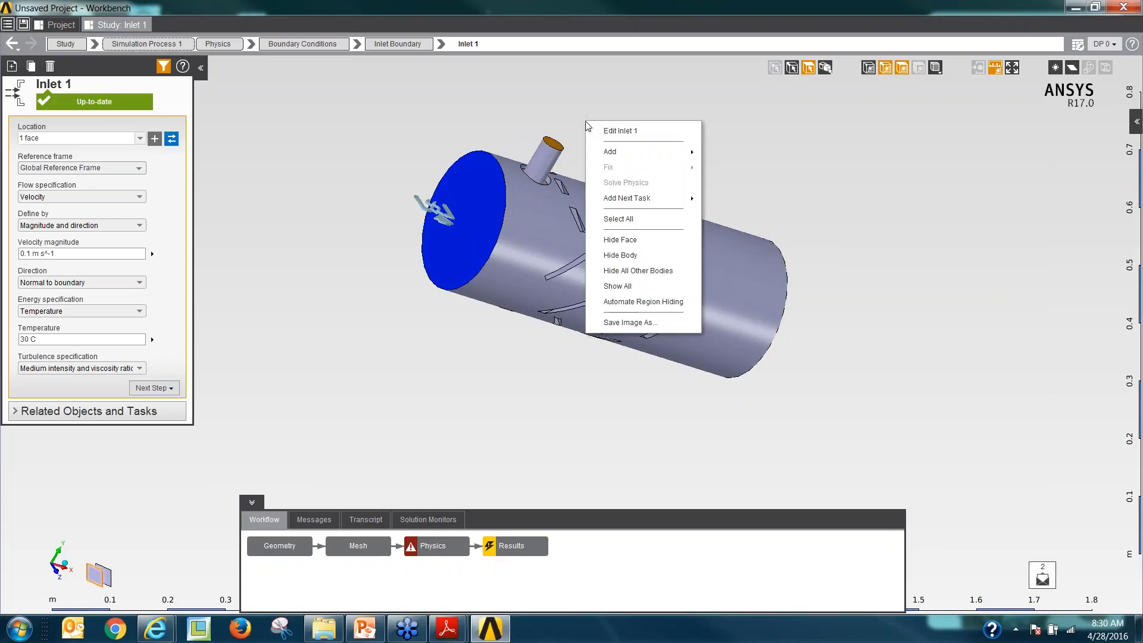
mouse_move(648, 152)
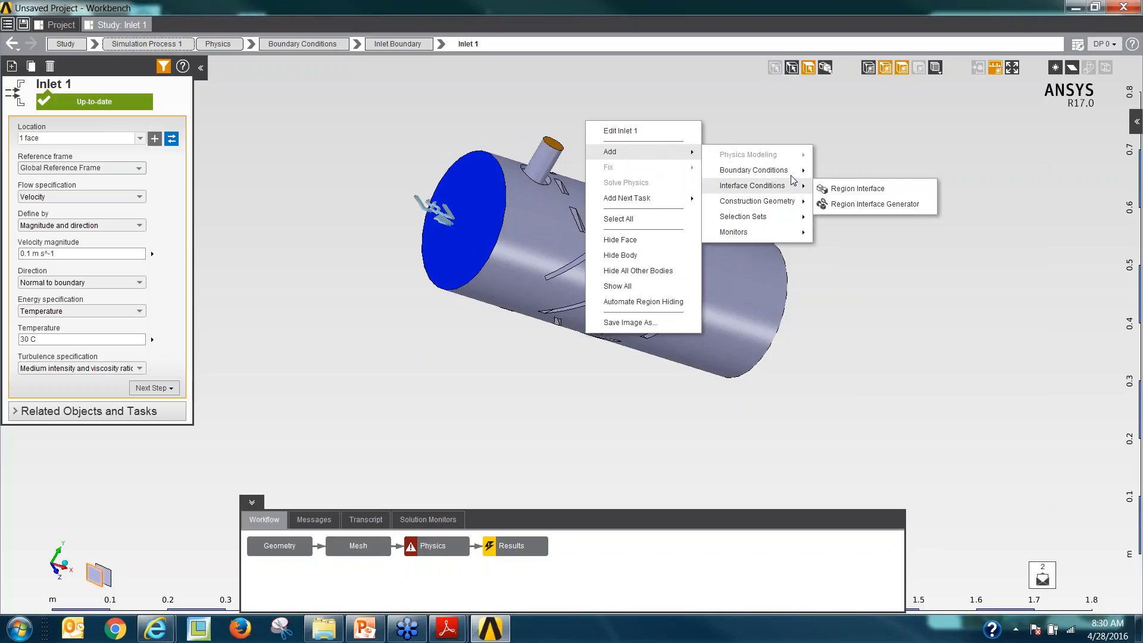
mouse_move(792, 173)
click(839, 173)
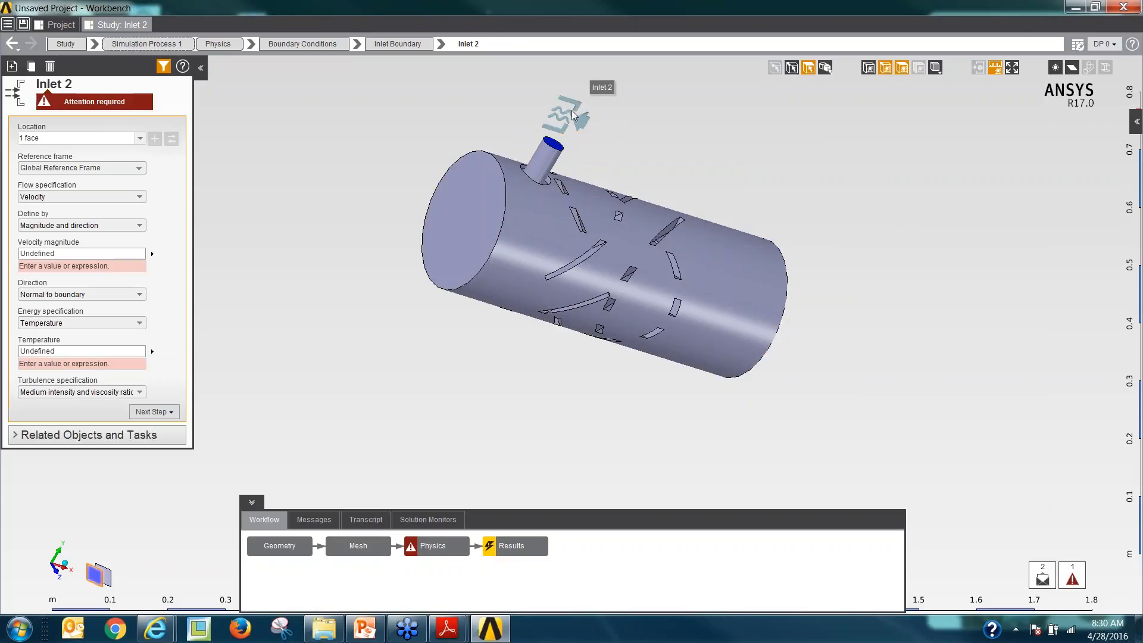
Set the velocity magnitude of the inlet on the small side pipe to 0.5 m/s.
click(572, 115)
click(645, 198)
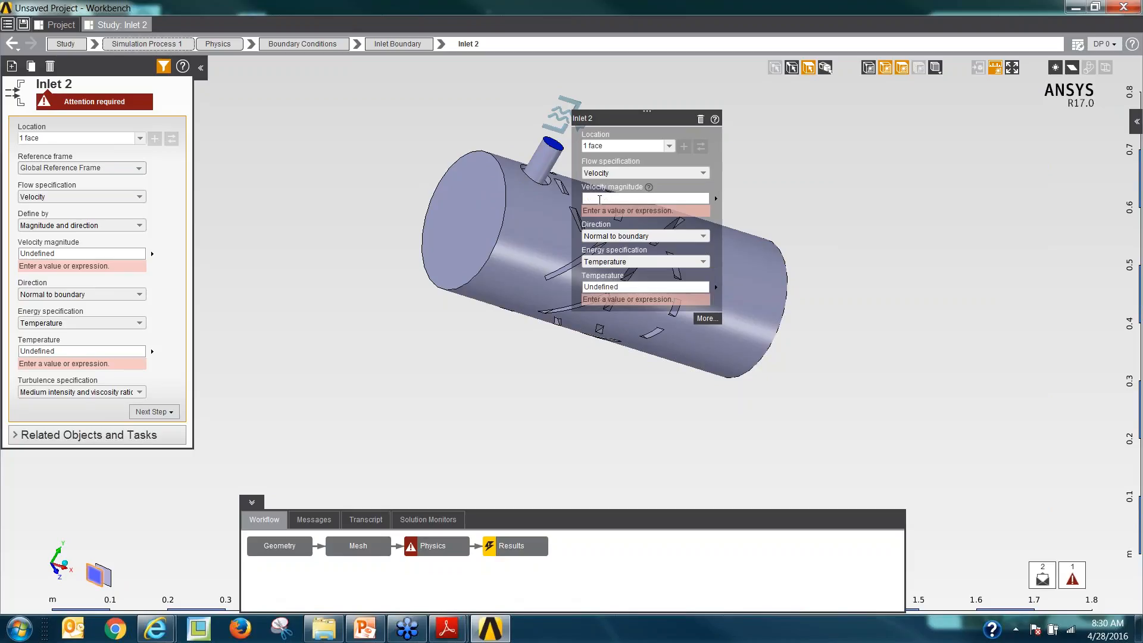
text(0.5)
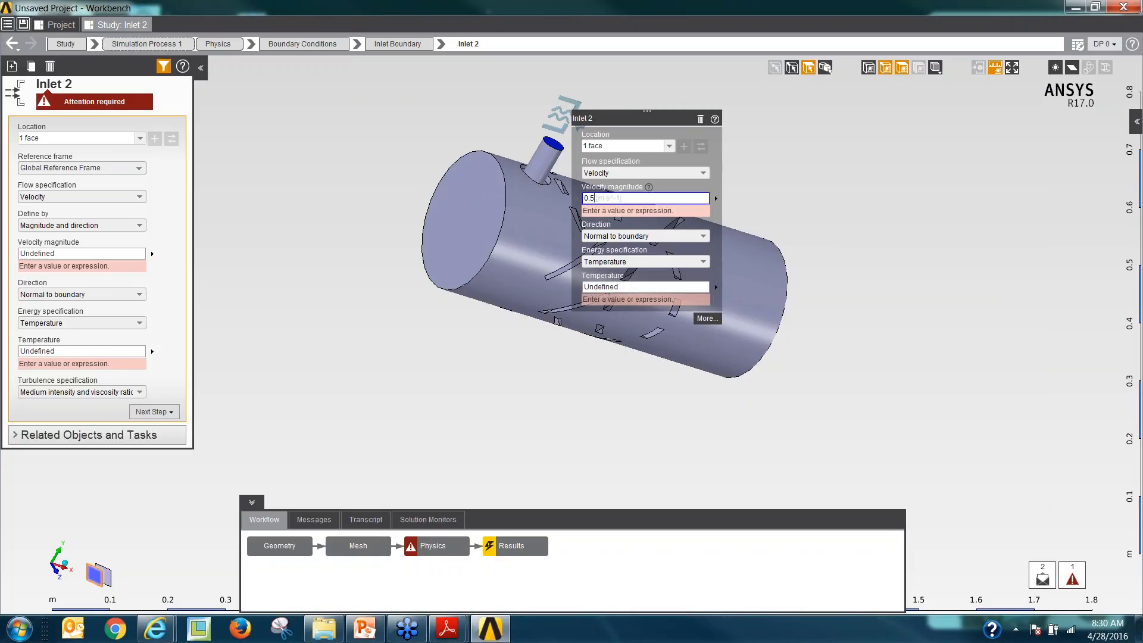
key(Return)
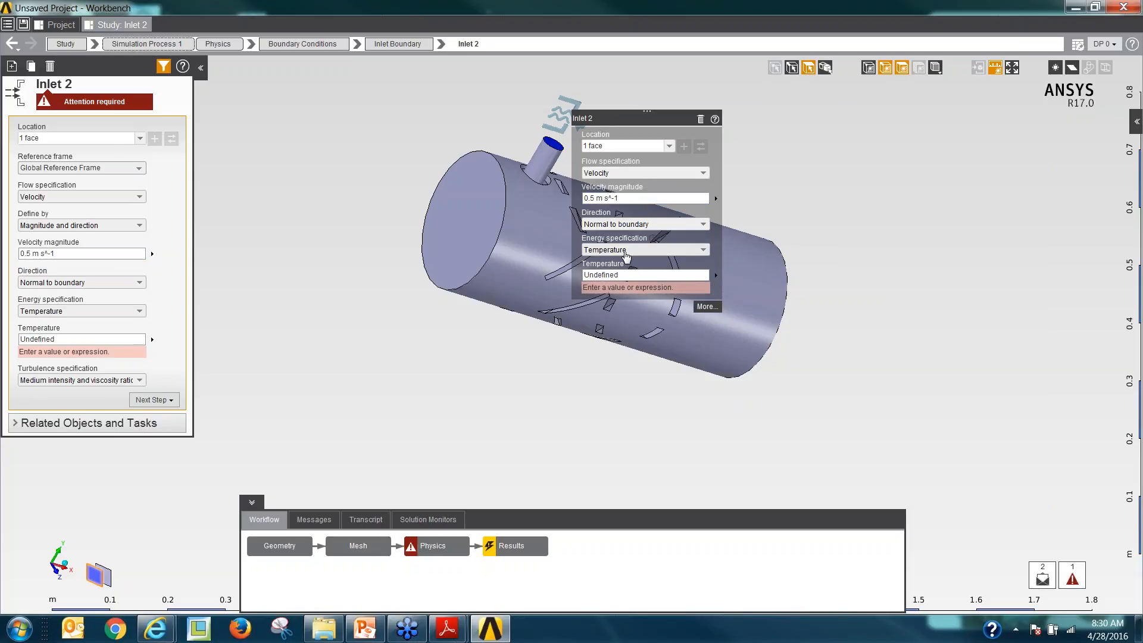
Set the side-pipe inlet's temperature to 80 C and turn that temperature into a parameter.
click(626, 253)
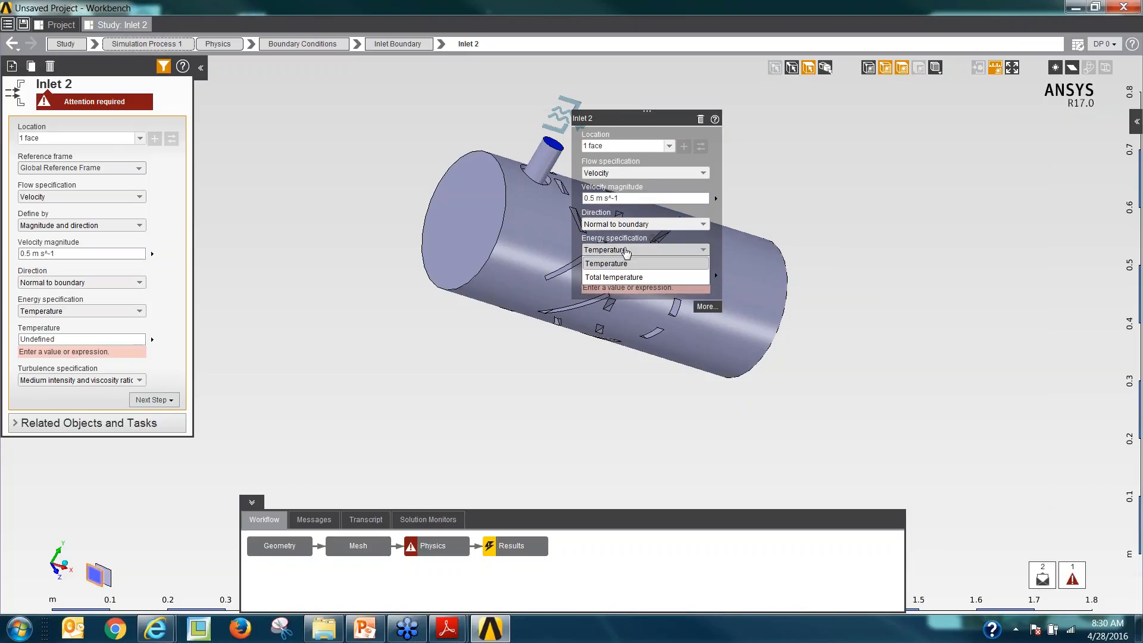
click(624, 263)
click(617, 274)
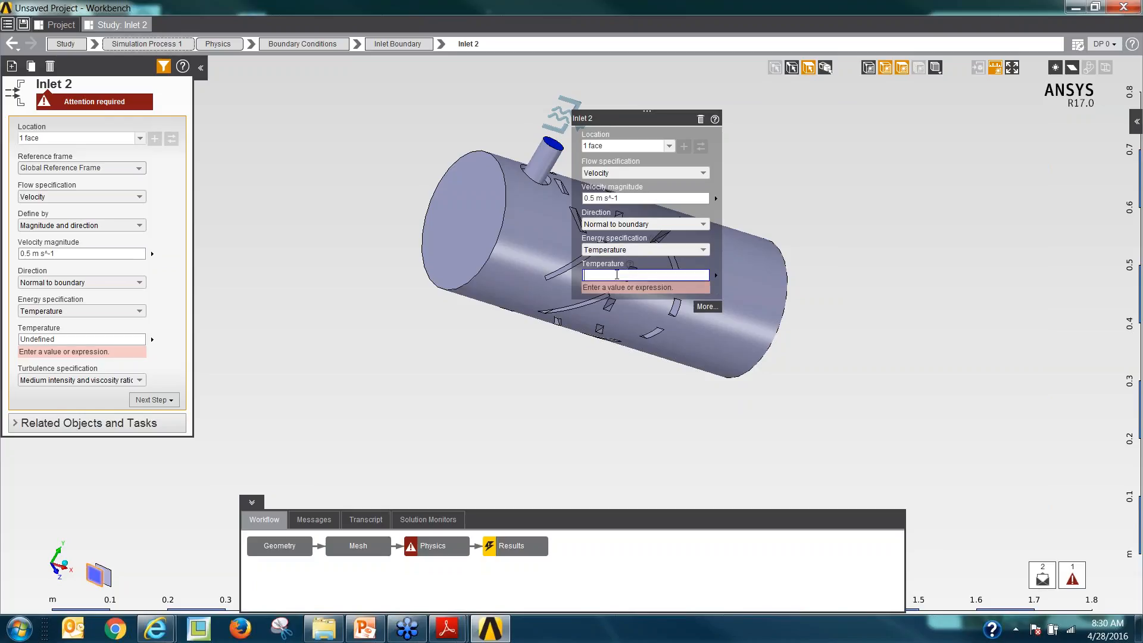
text(80)
key(Return)
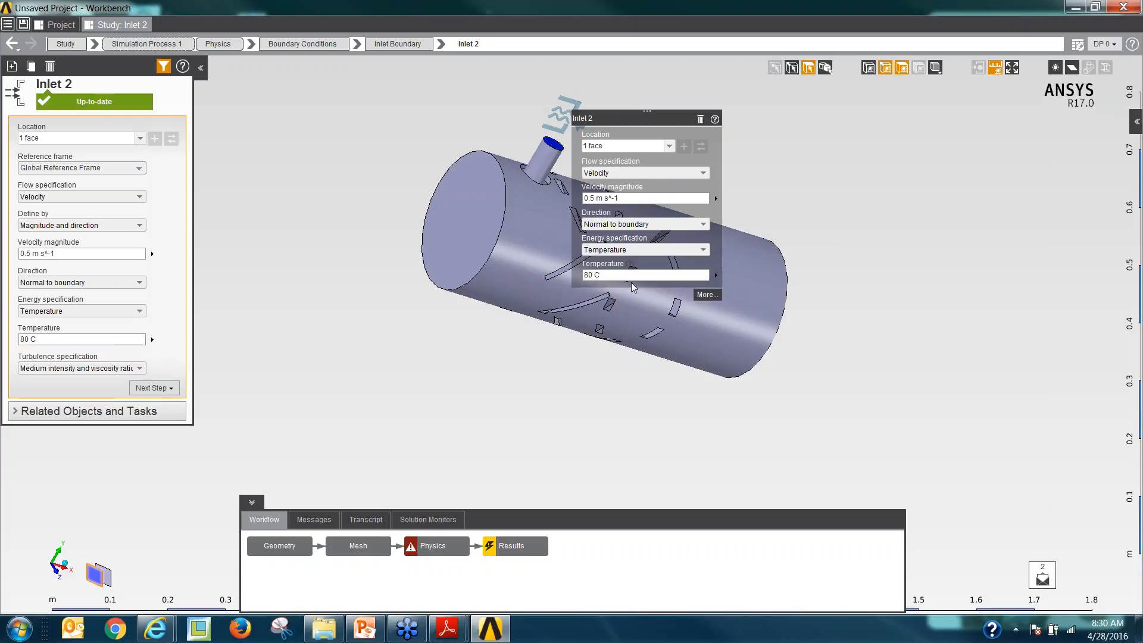
click(717, 276)
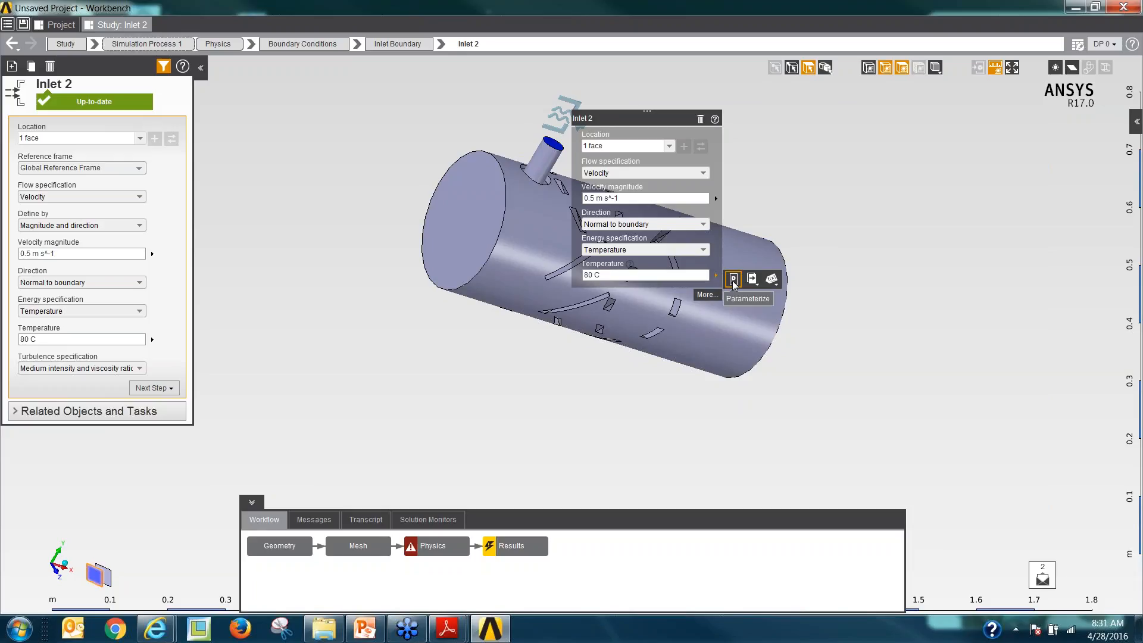
click(733, 280)
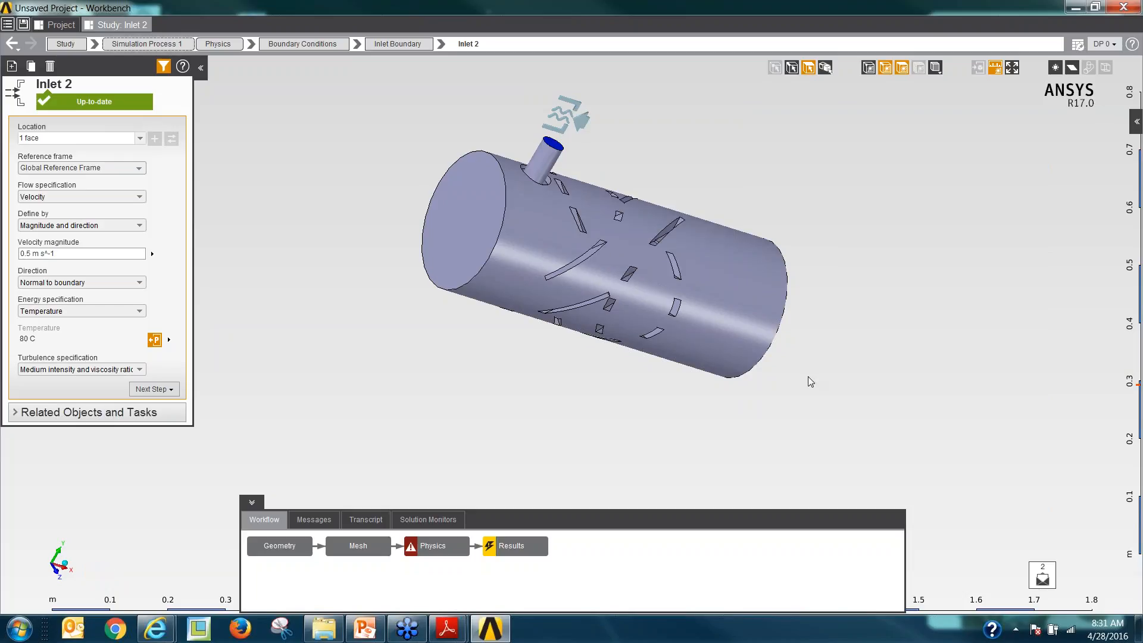
Add an outlet boundary condition on the large end face farthest from the side pipe, with a gauge static pressure of 0 Pa.
middle_drag(809, 380, 684, 333)
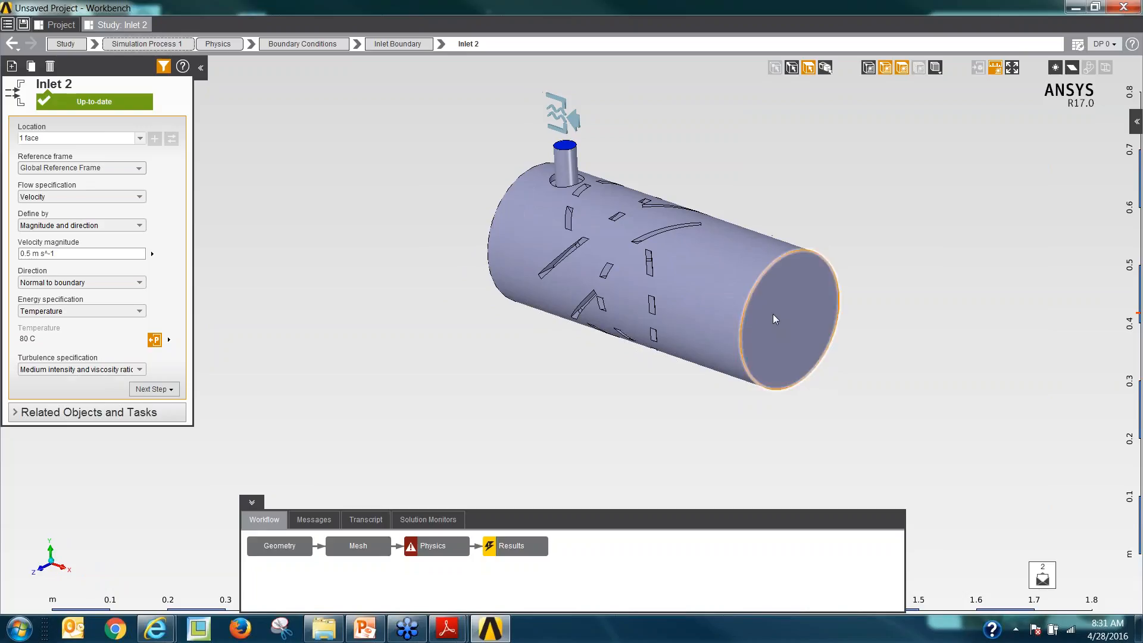
click(773, 319)
right_click(773, 314)
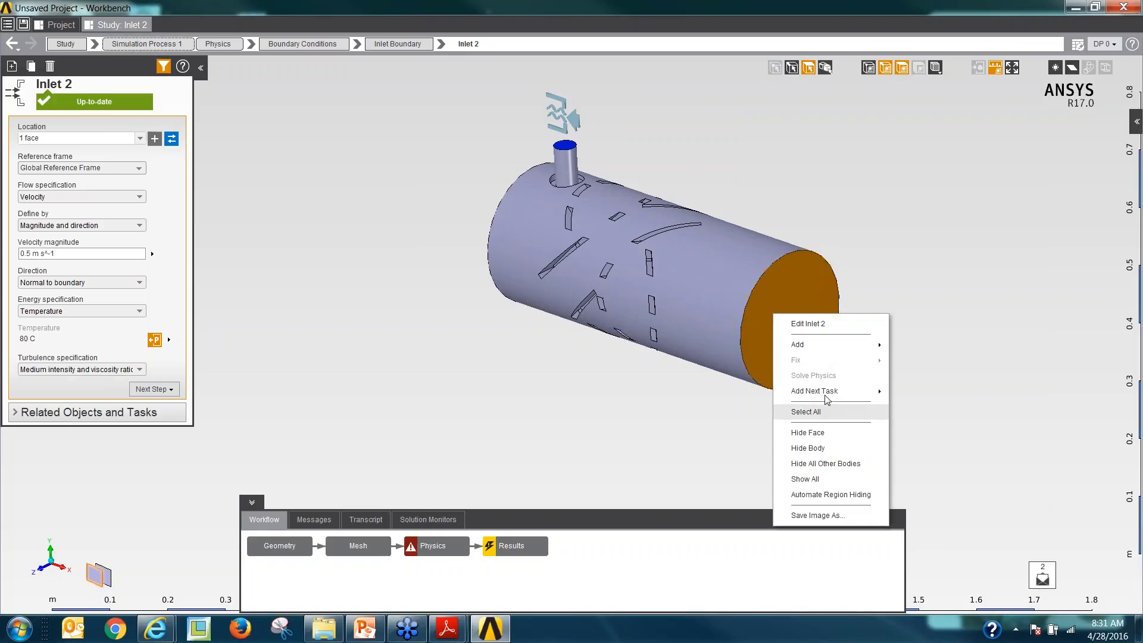
mouse_move(813, 351)
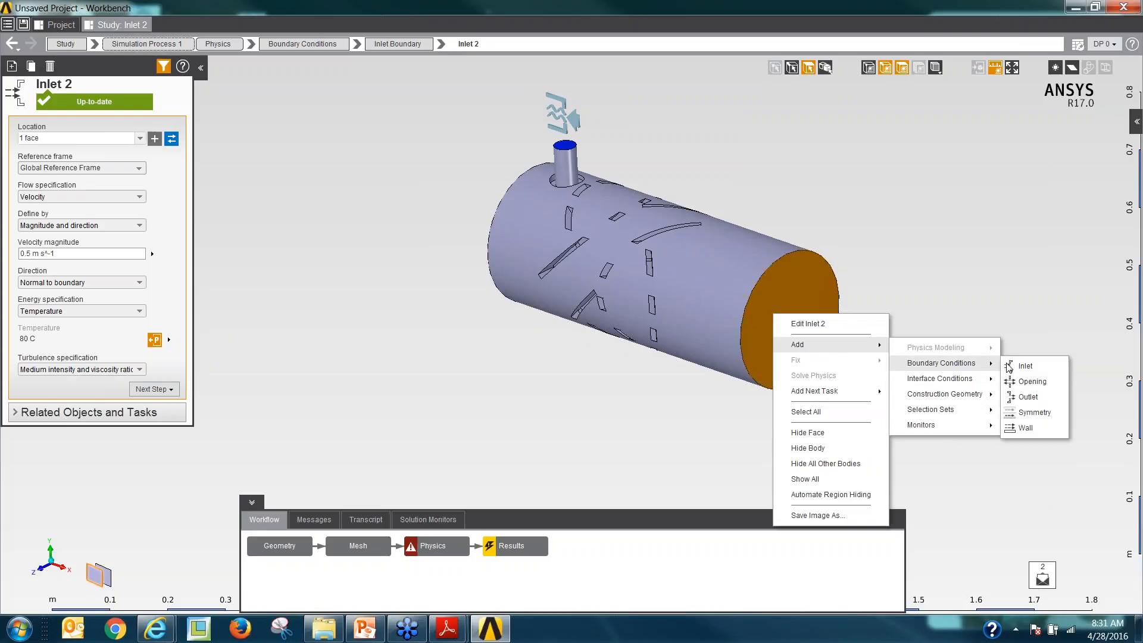
click(1046, 390)
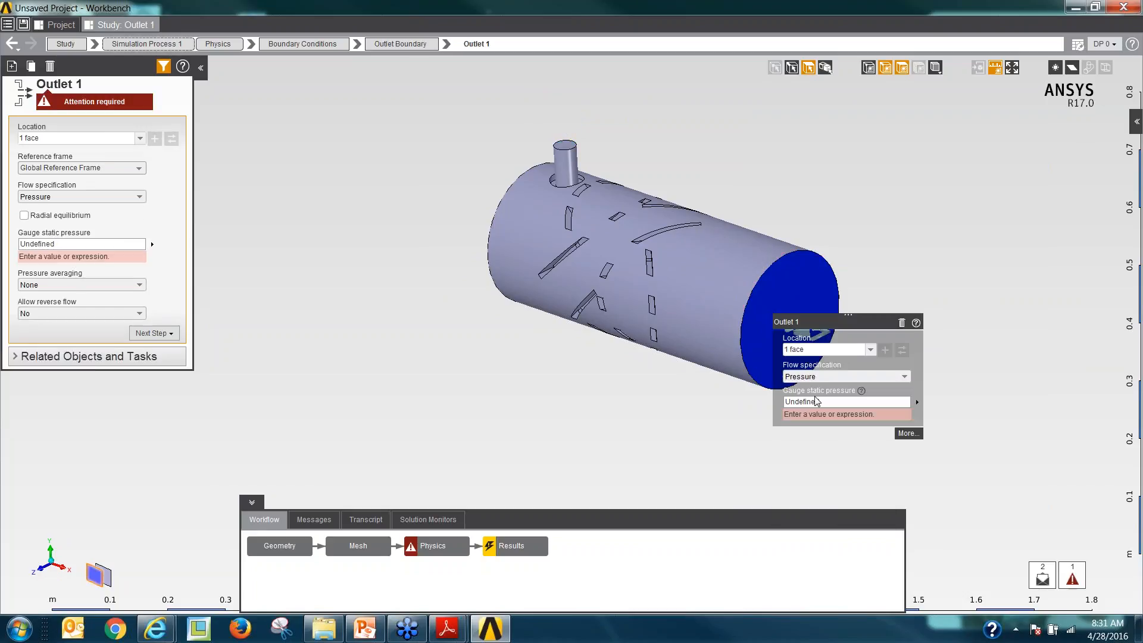
click(810, 402)
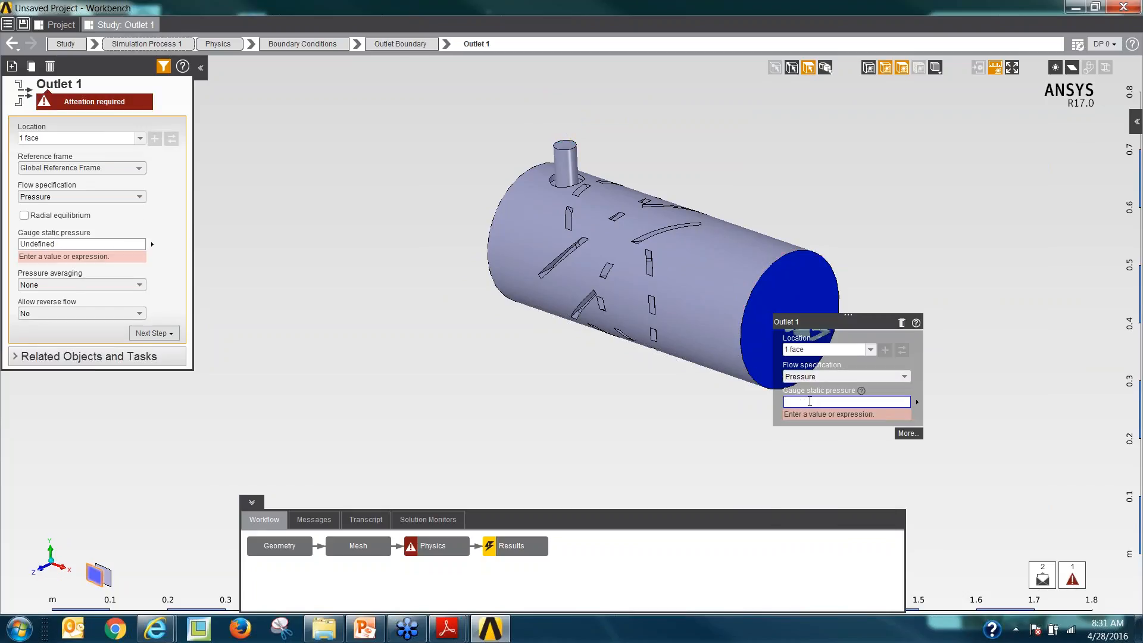
text(0)
key(Return)
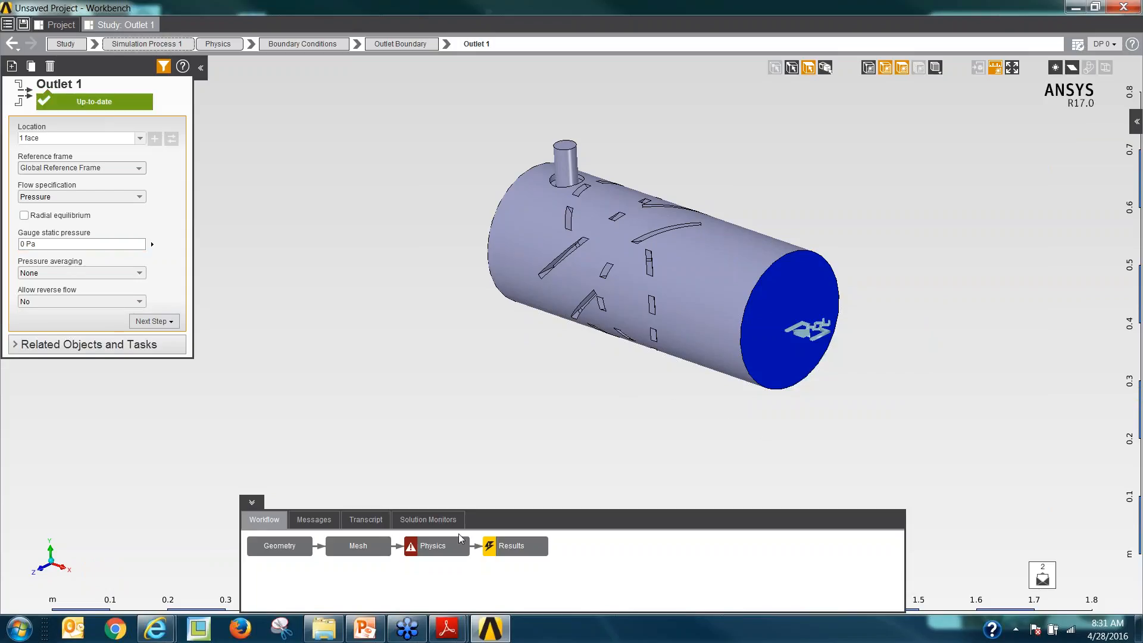
Change the material assigned to the fluid flow region in the Physics task from Air to Water (Material Samples).
click(428, 546)
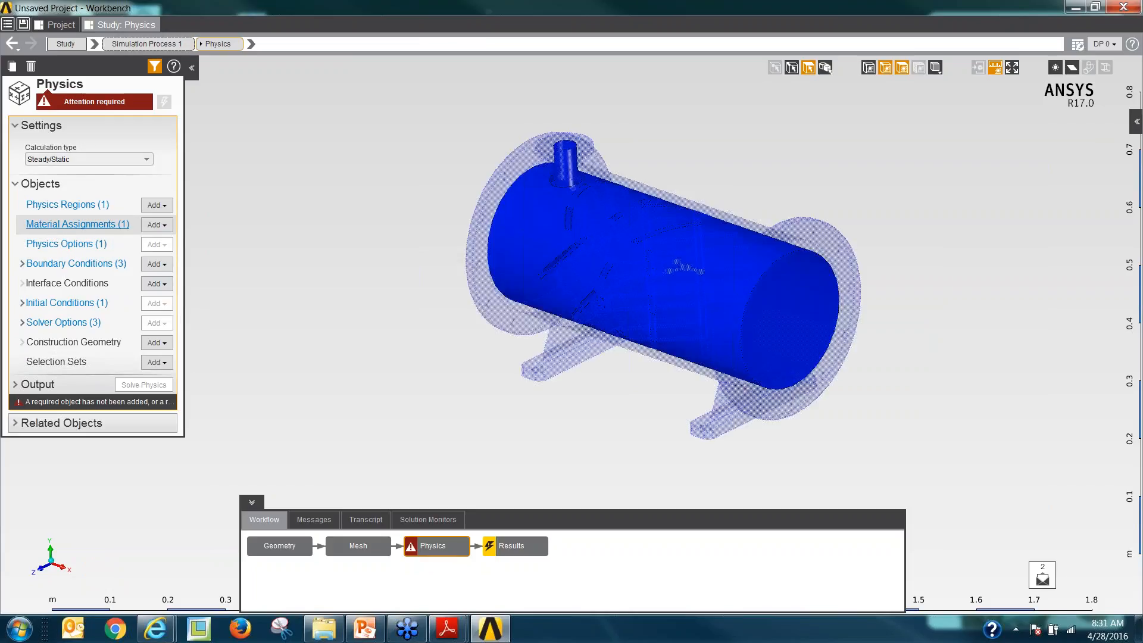
click(59, 230)
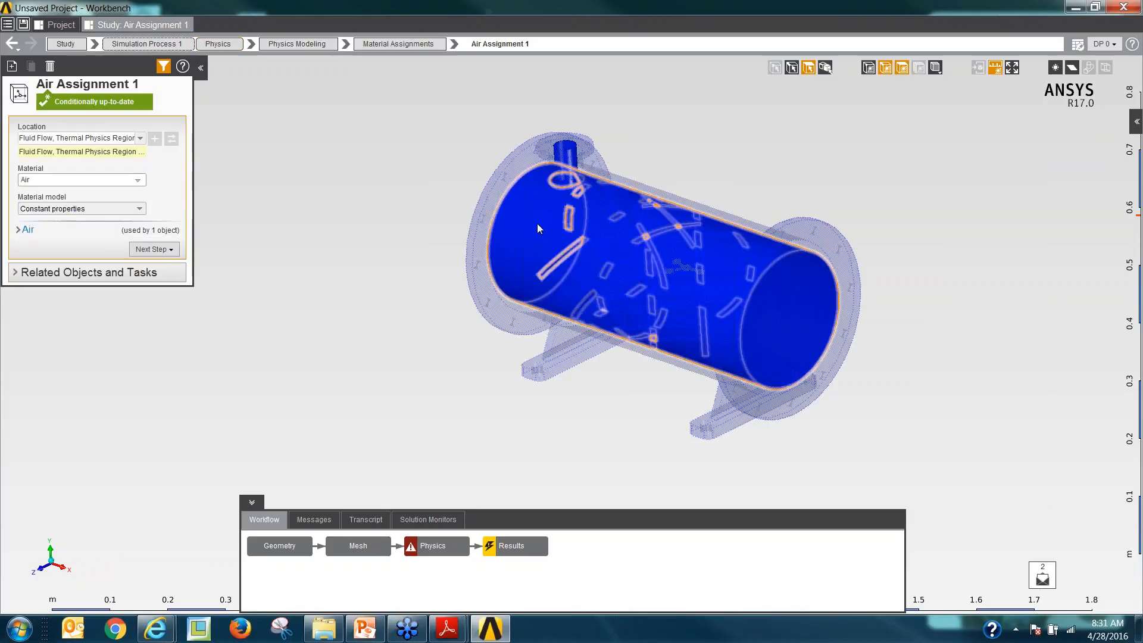
click(41, 178)
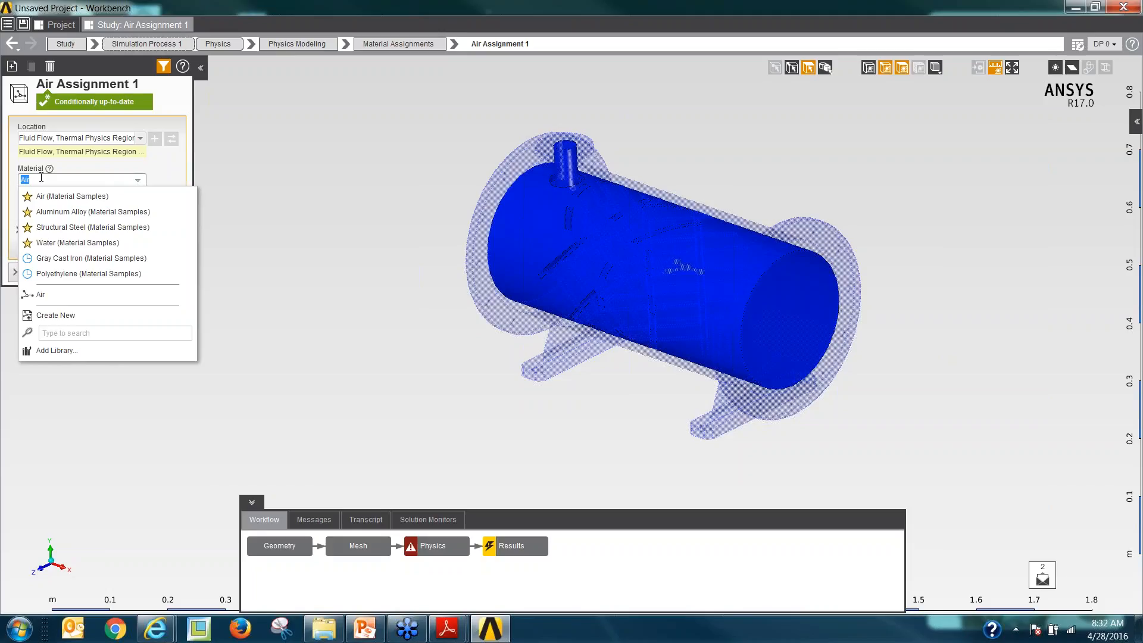
text(wat)
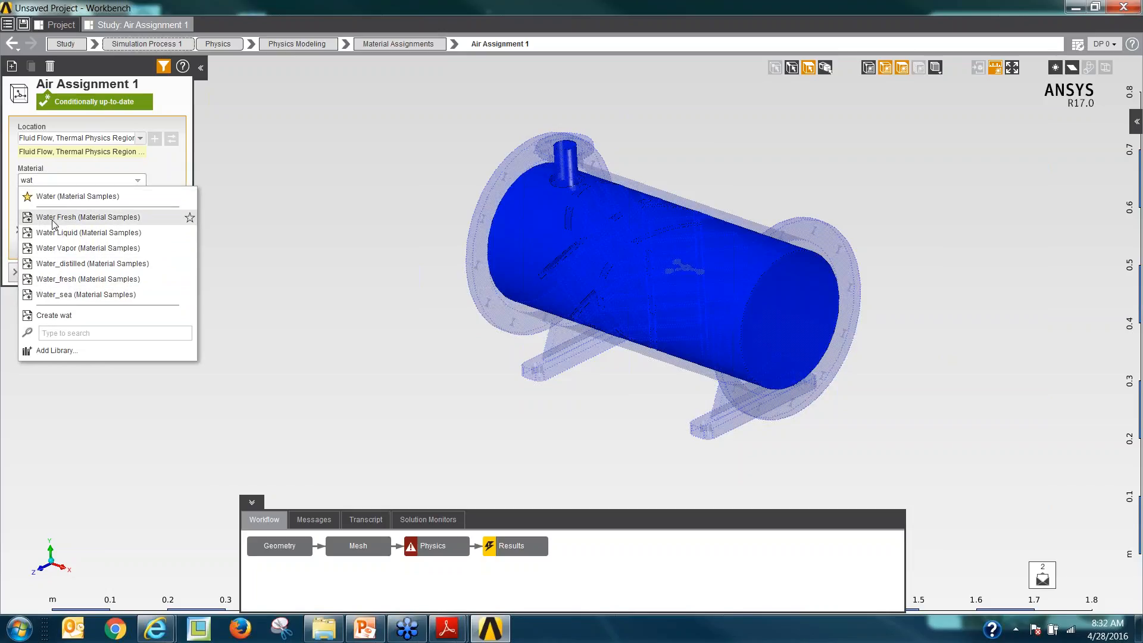
click(55, 197)
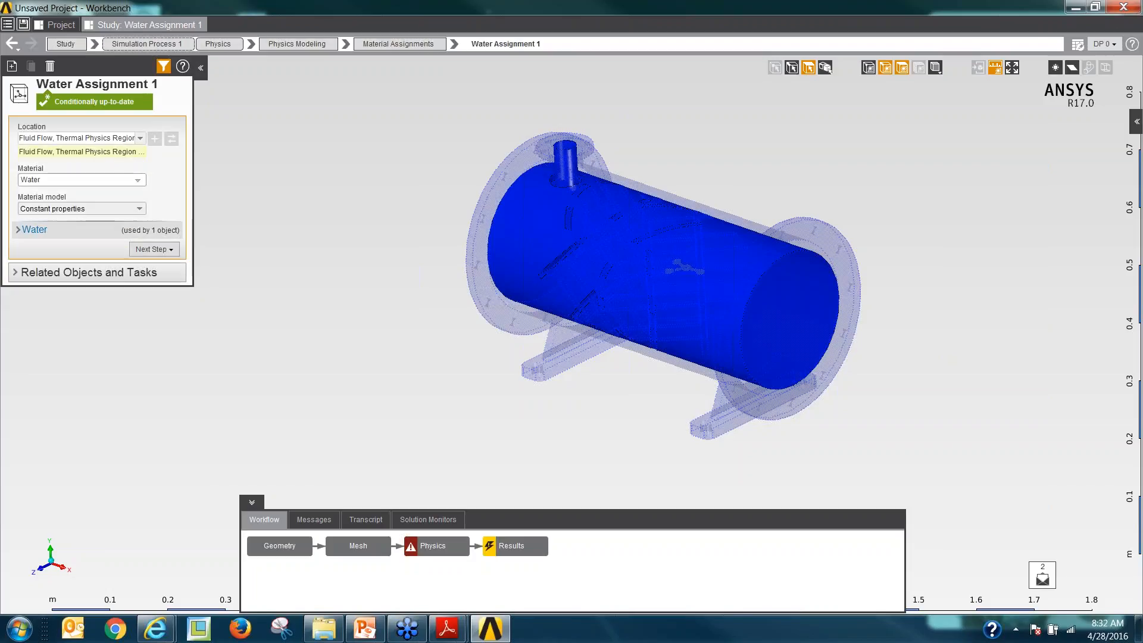
Review the Water material's properties and the list of boundary conditions defined in the Physics task.
click(34, 229)
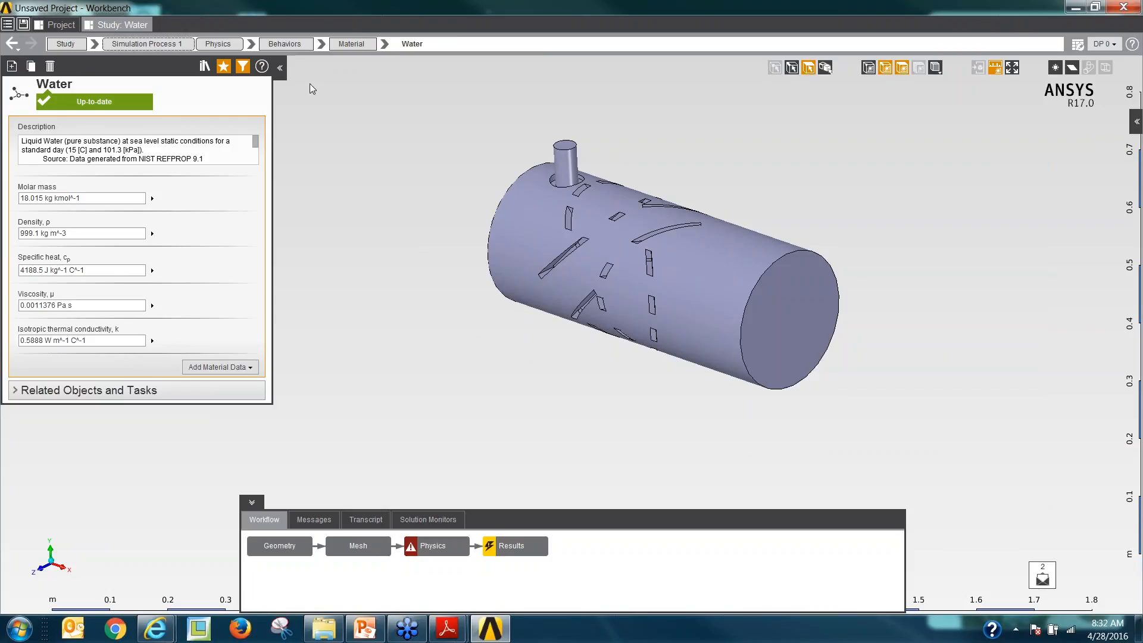
click(218, 44)
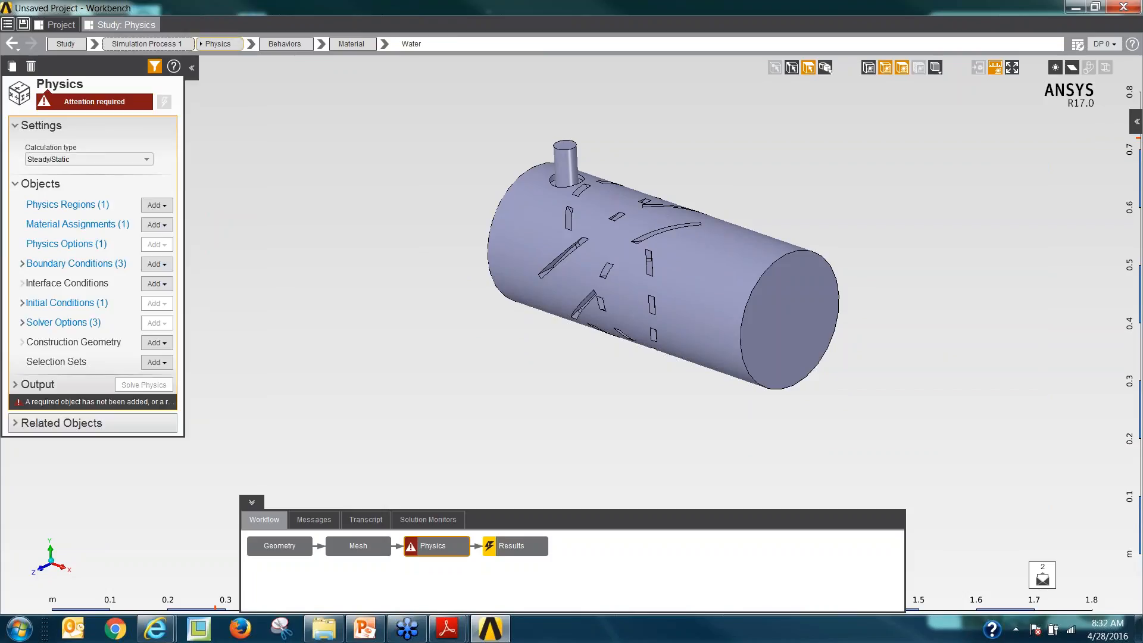
mouse_move(52, 403)
click(60, 266)
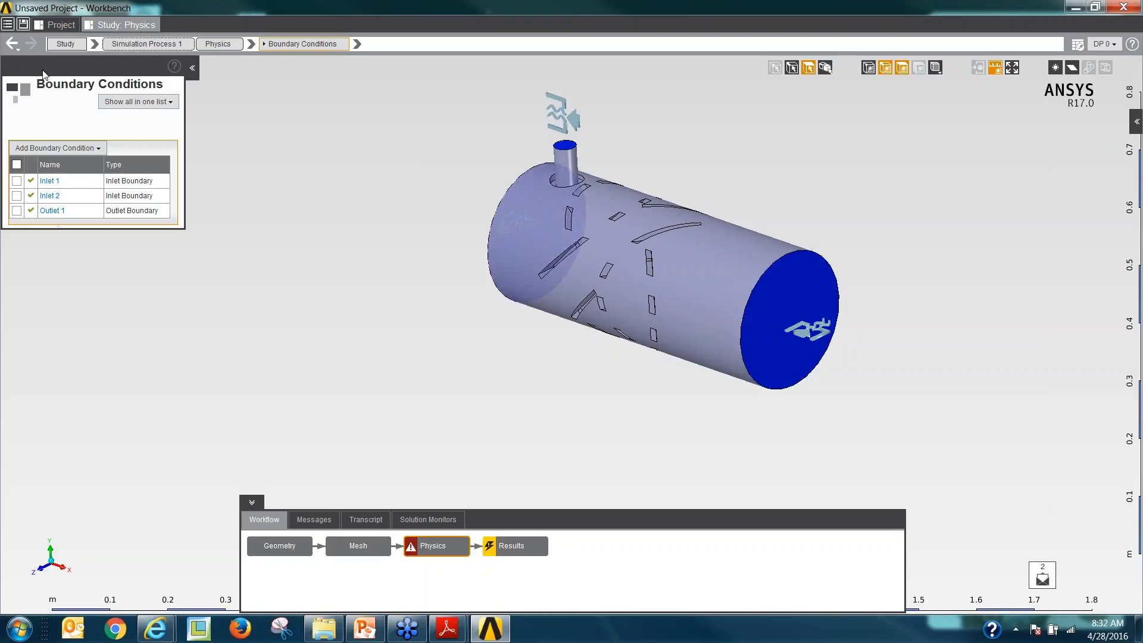
click(218, 43)
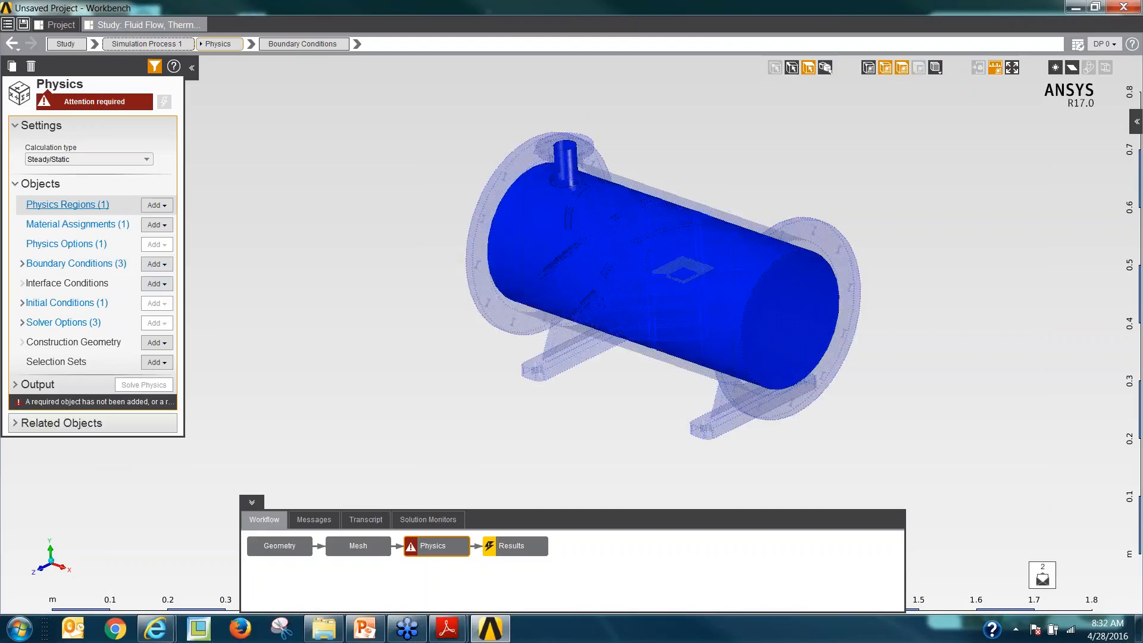
Replace the physics region's location with only the internal flow volume body, and return to the Physics task.
click(67, 204)
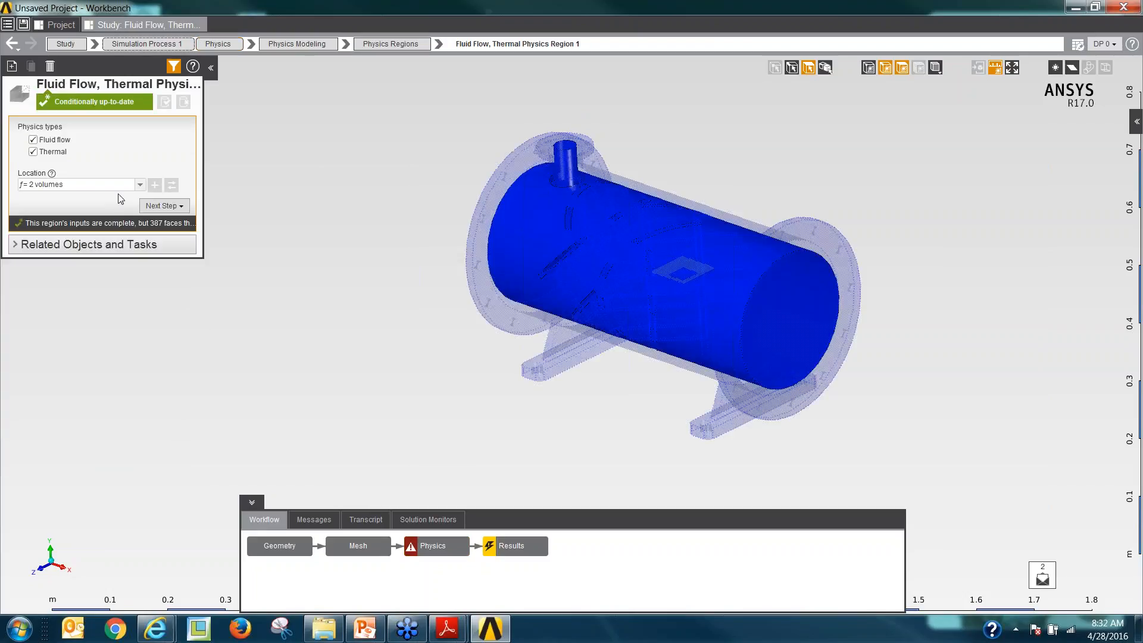
click(666, 292)
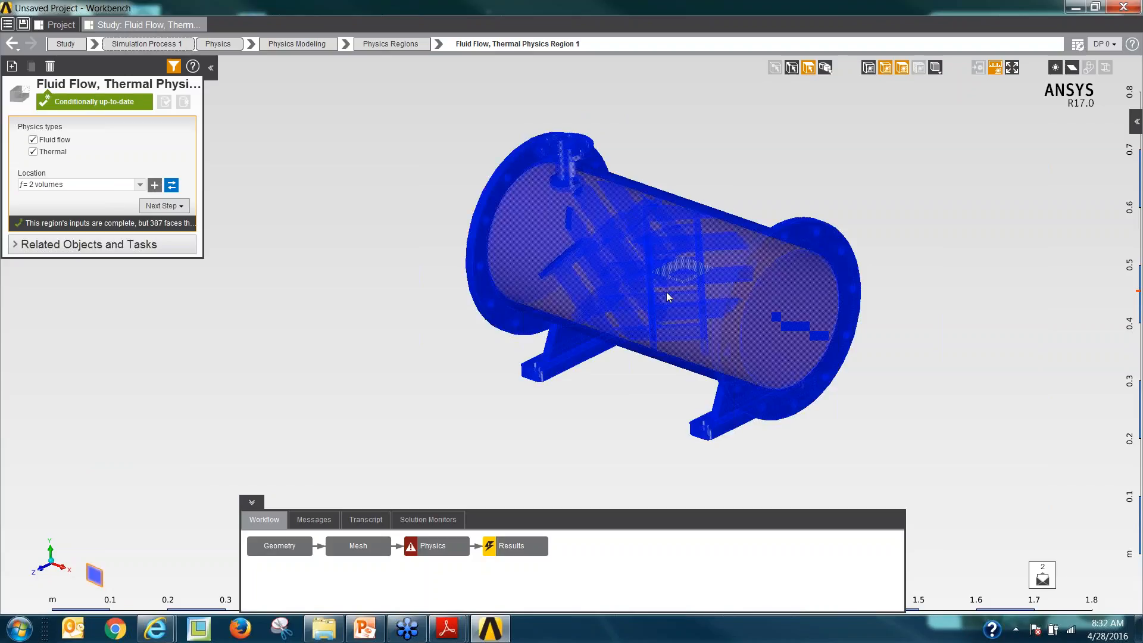
click(832, 137)
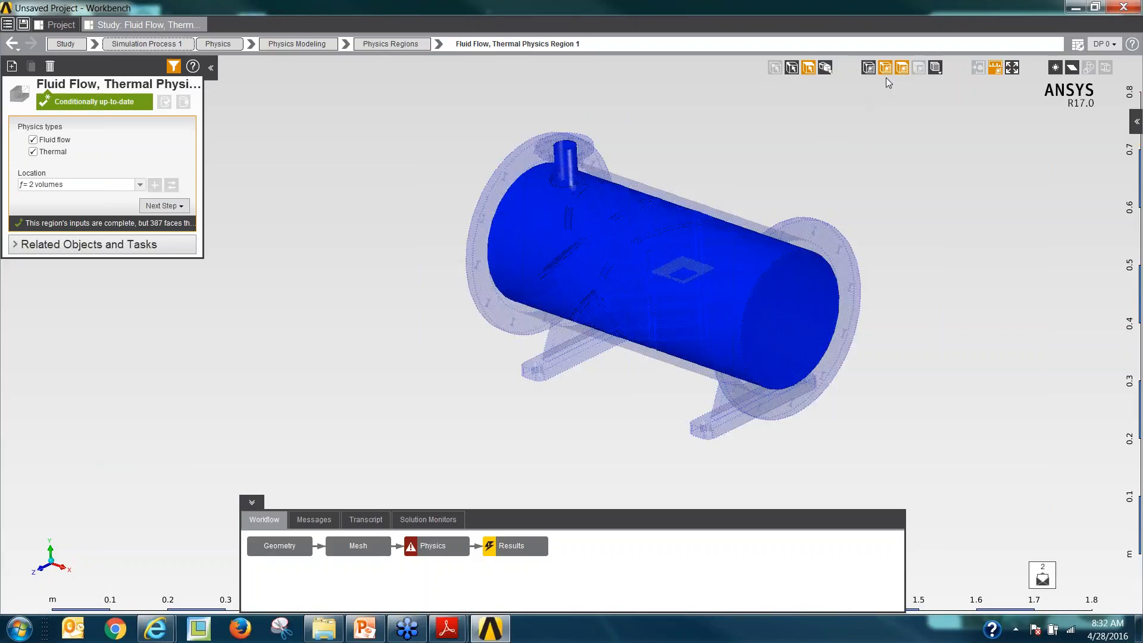
click(826, 68)
click(795, 302)
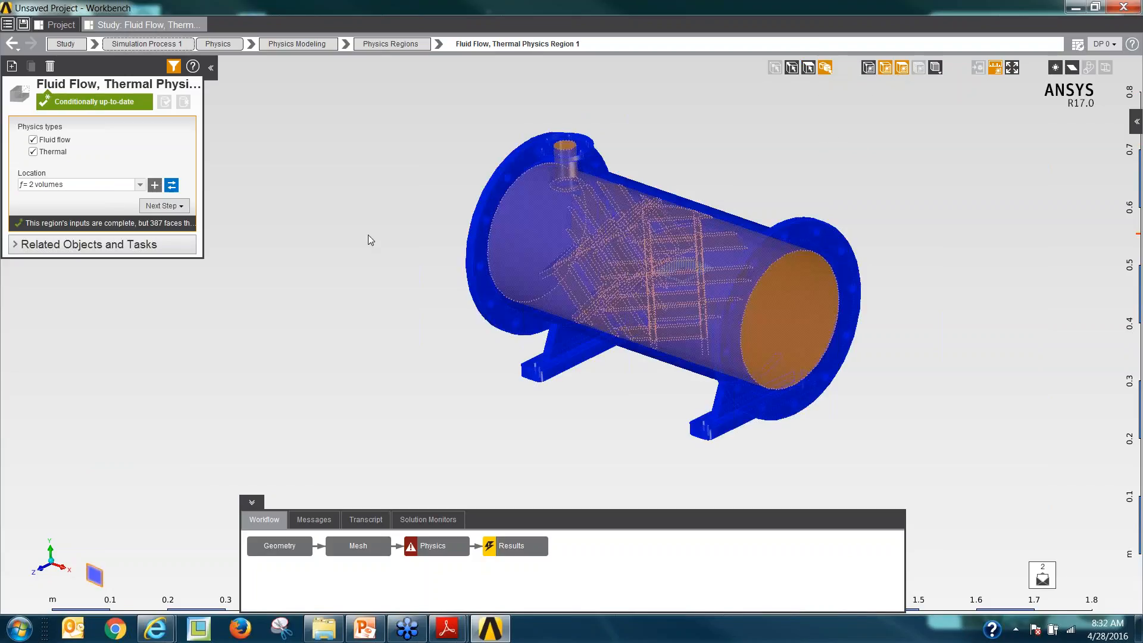
click(175, 184)
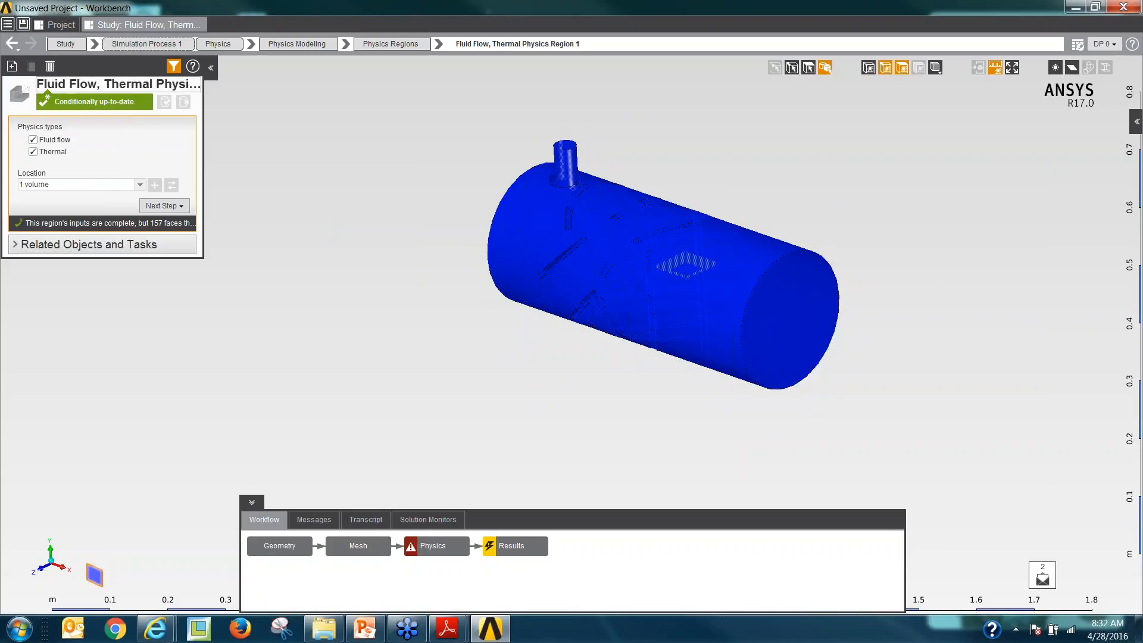
click(218, 44)
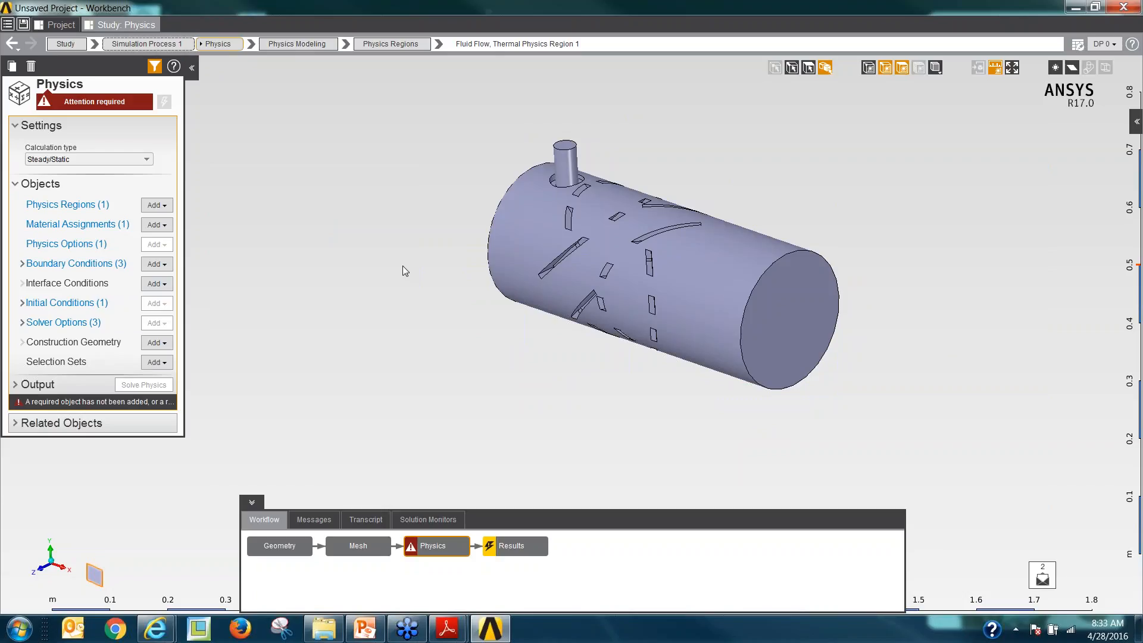
Open the project thermalmixerdone.wbpj from C:\AIM\thermal_mixer without saving the current project.
click(7, 25)
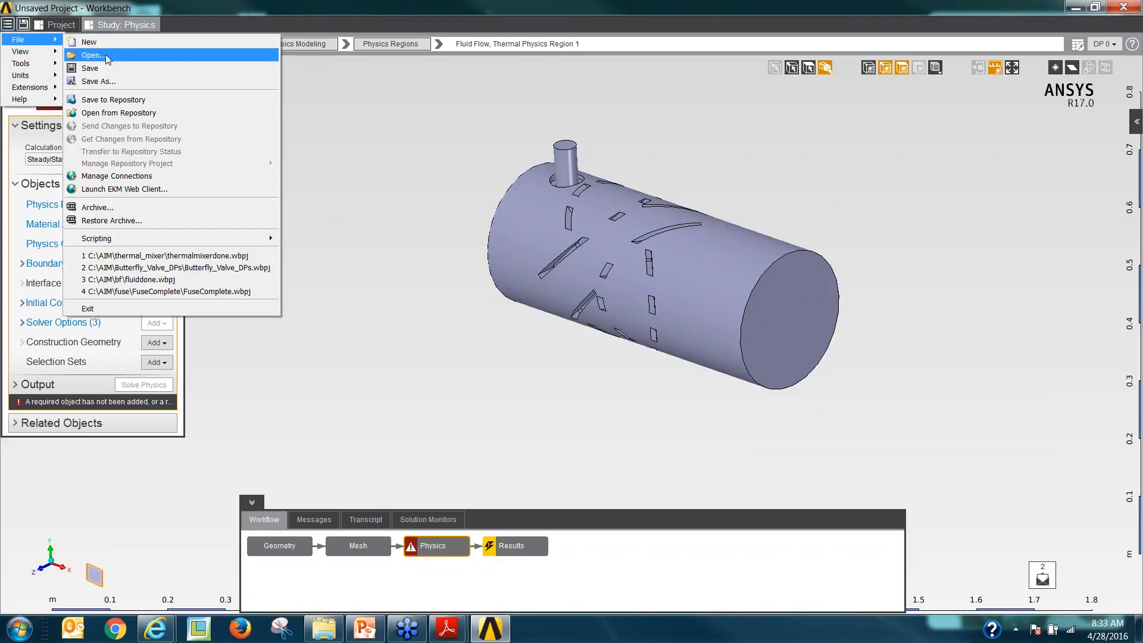
click(106, 53)
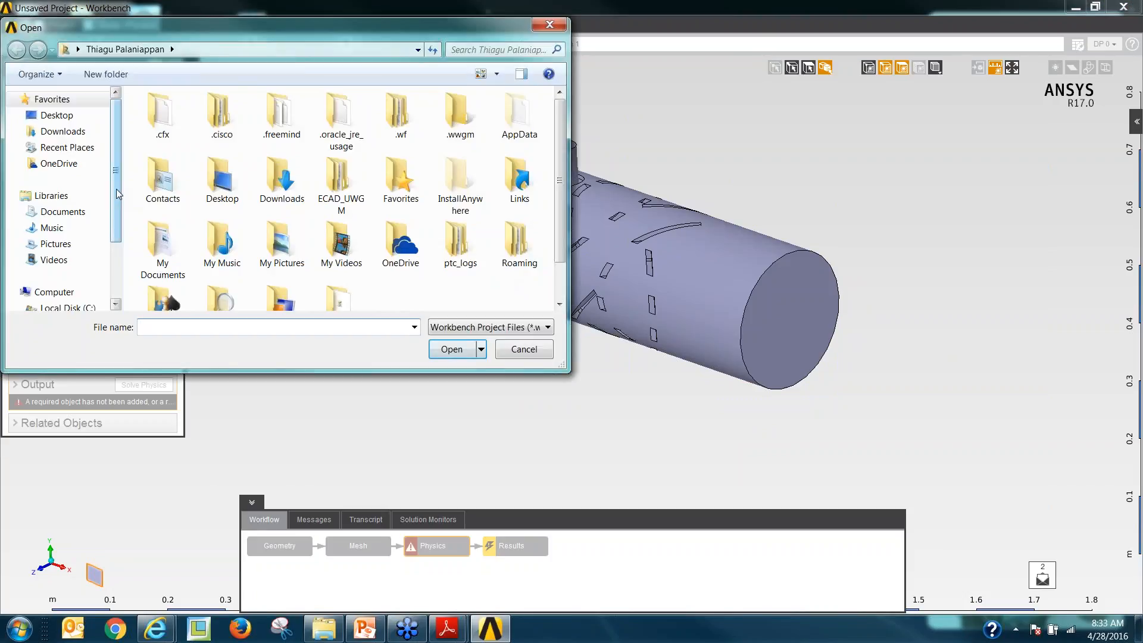
scroll(104, 274, down, 2)
click(68, 222)
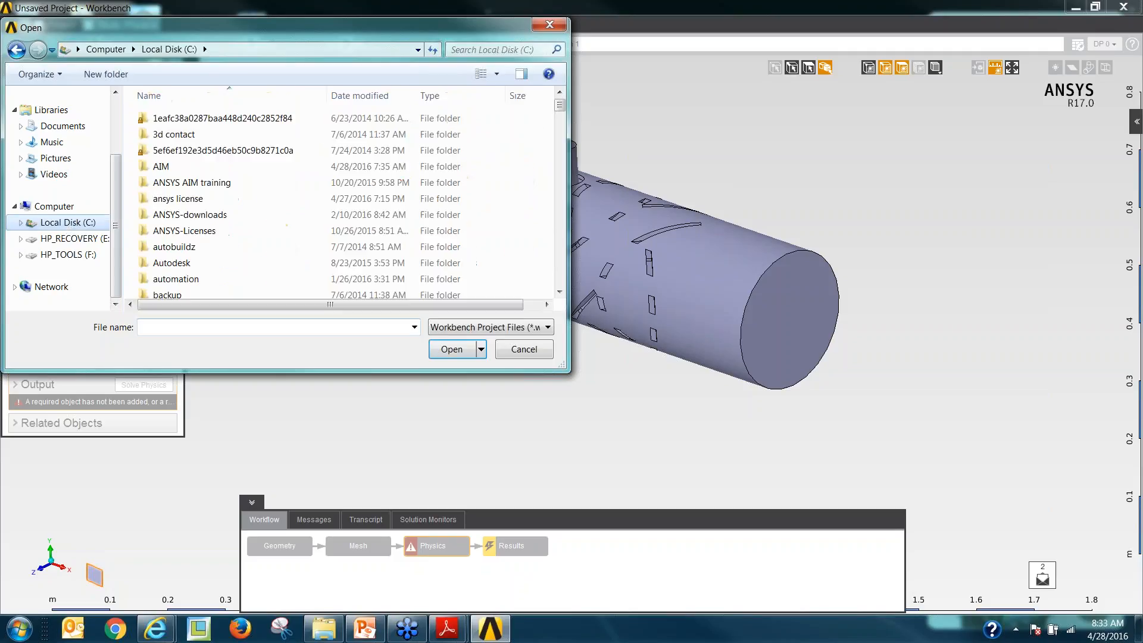
double_click(152, 169)
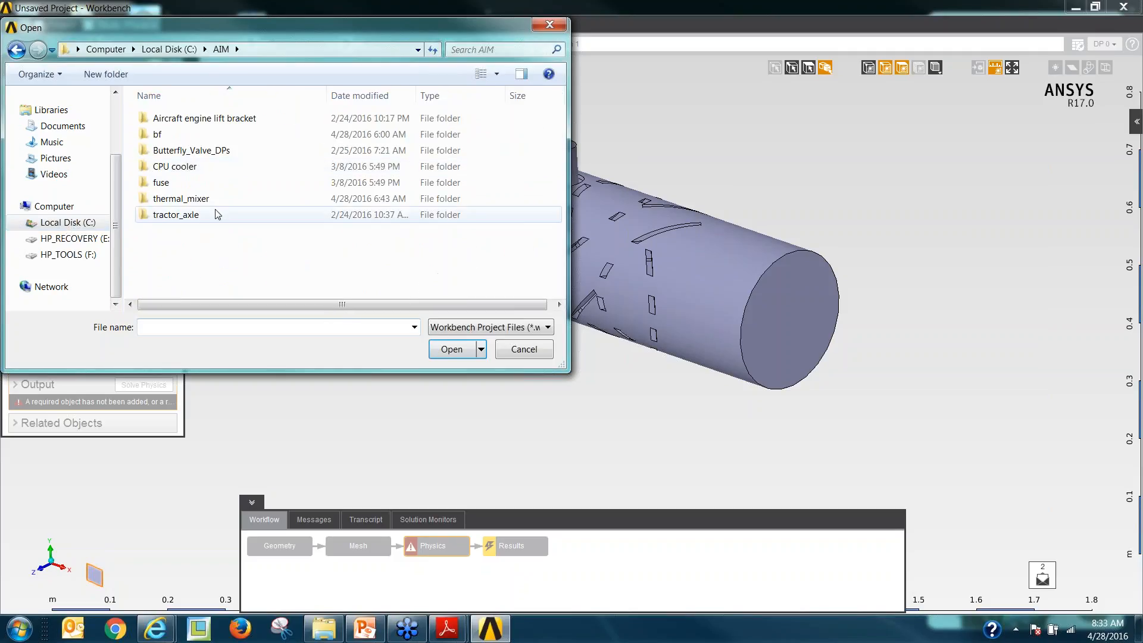
double_click(175, 205)
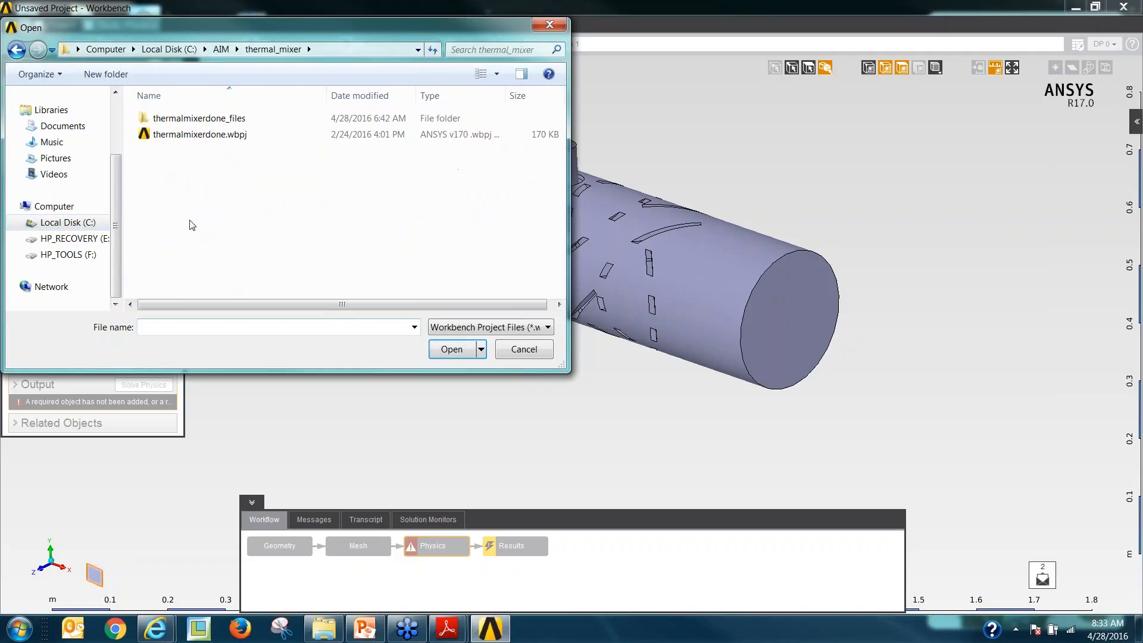
click(187, 137)
double_click(187, 137)
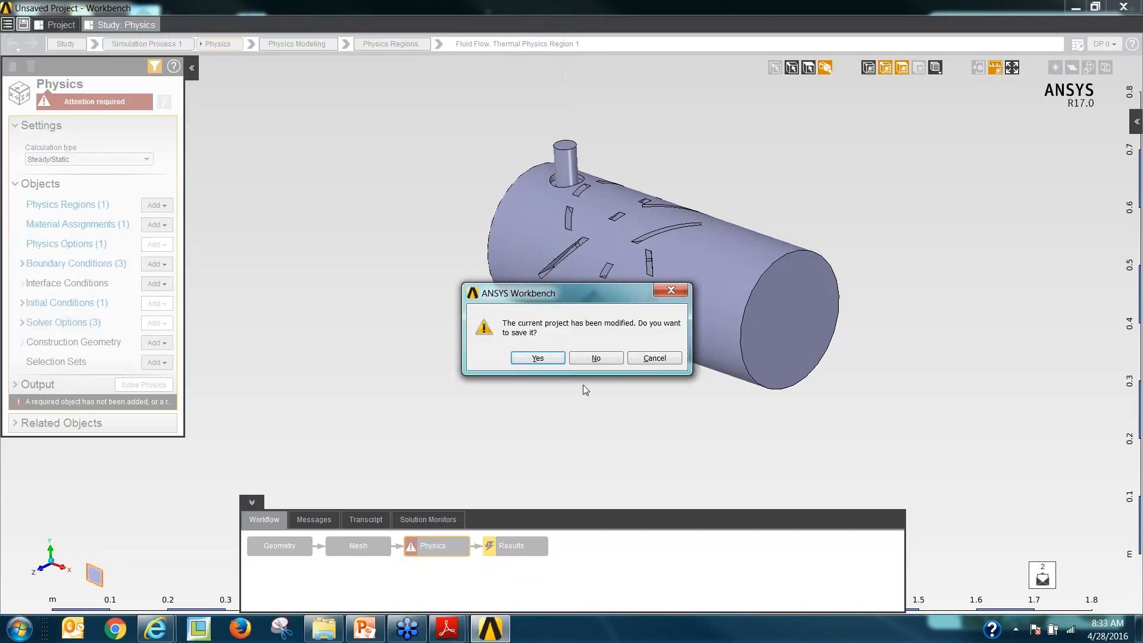
click(618, 356)
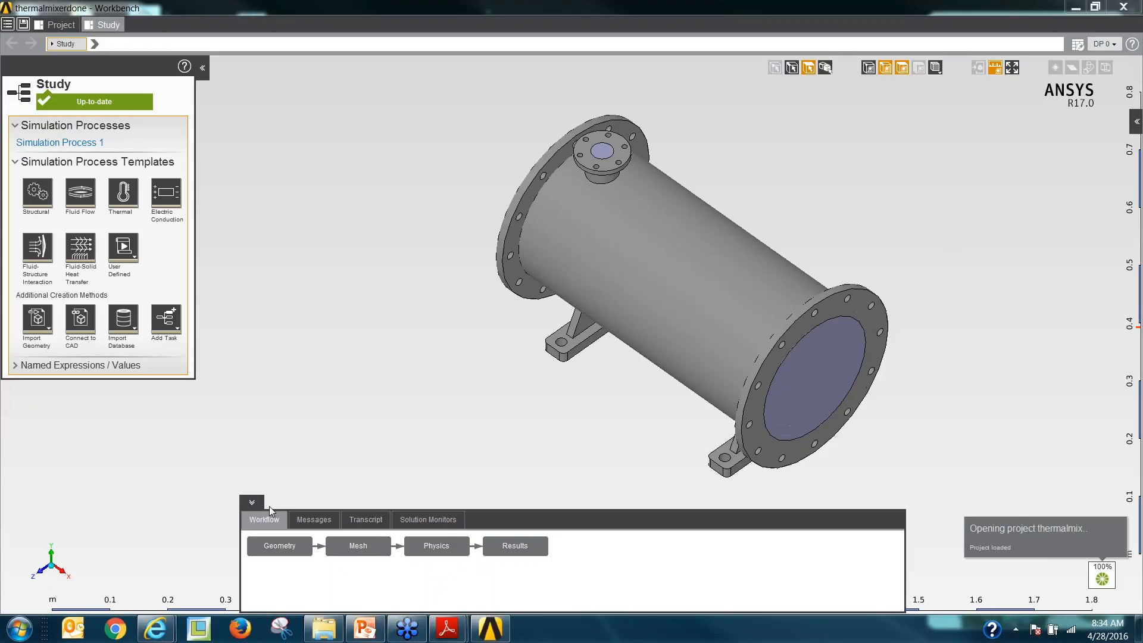
Display the Velocity vector result from the Results task and return to the list of results.
click(438, 547)
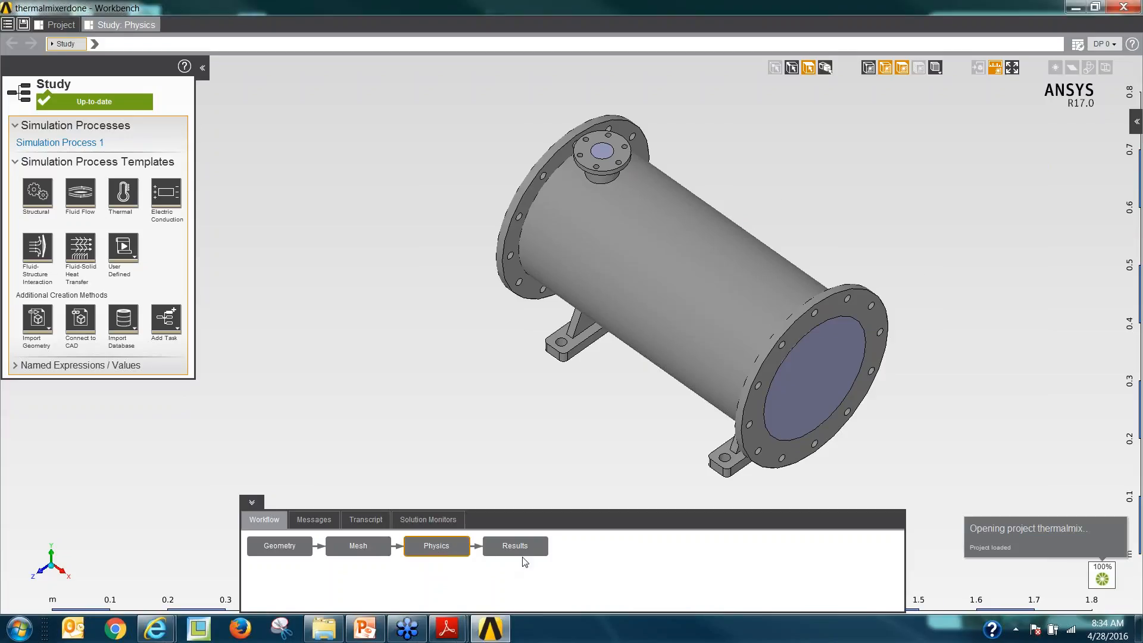
click(510, 546)
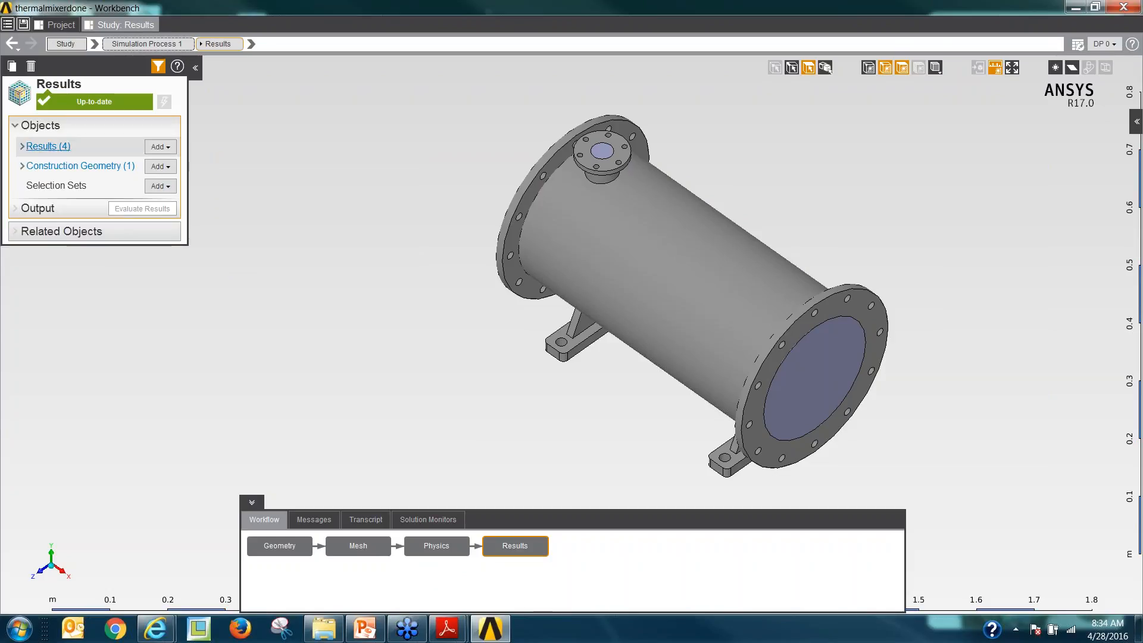
click(48, 147)
click(53, 187)
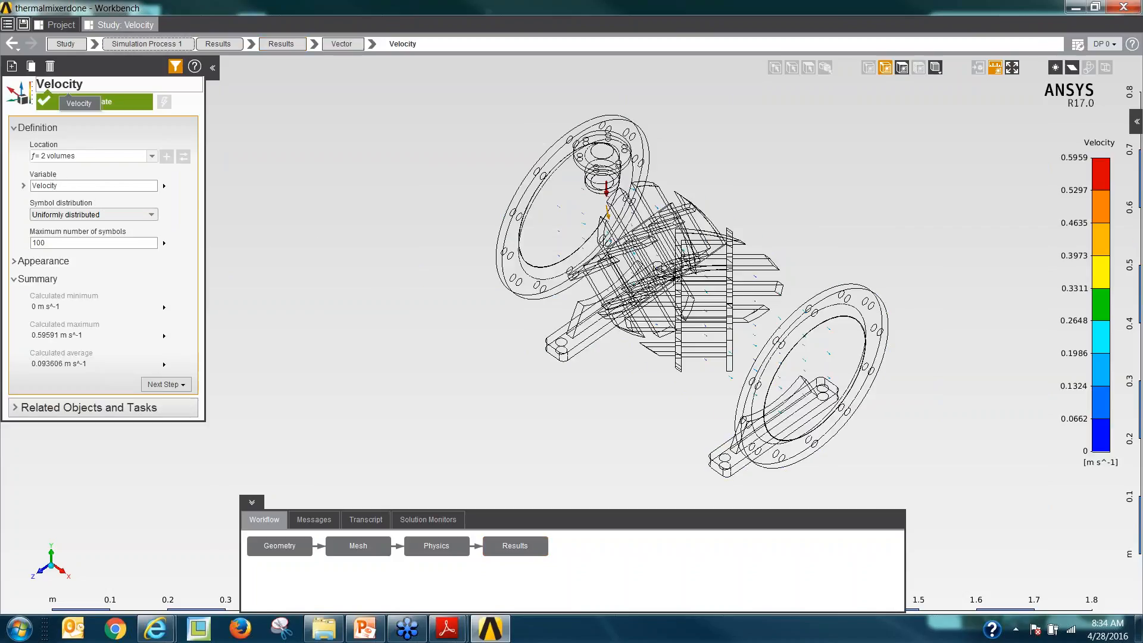
click(281, 43)
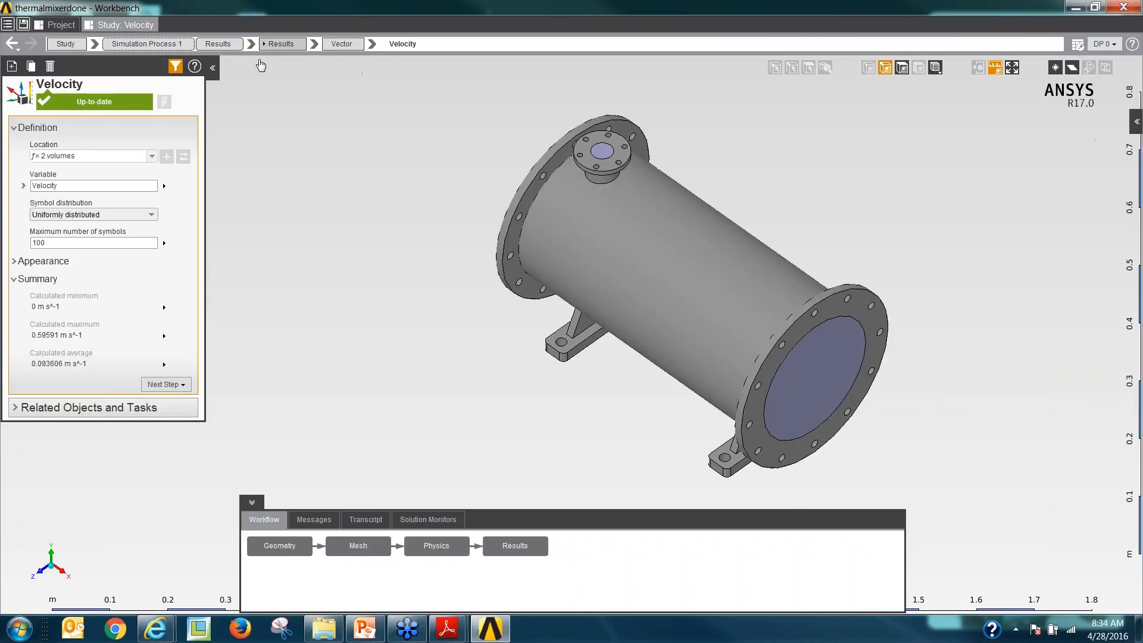
click(48, 182)
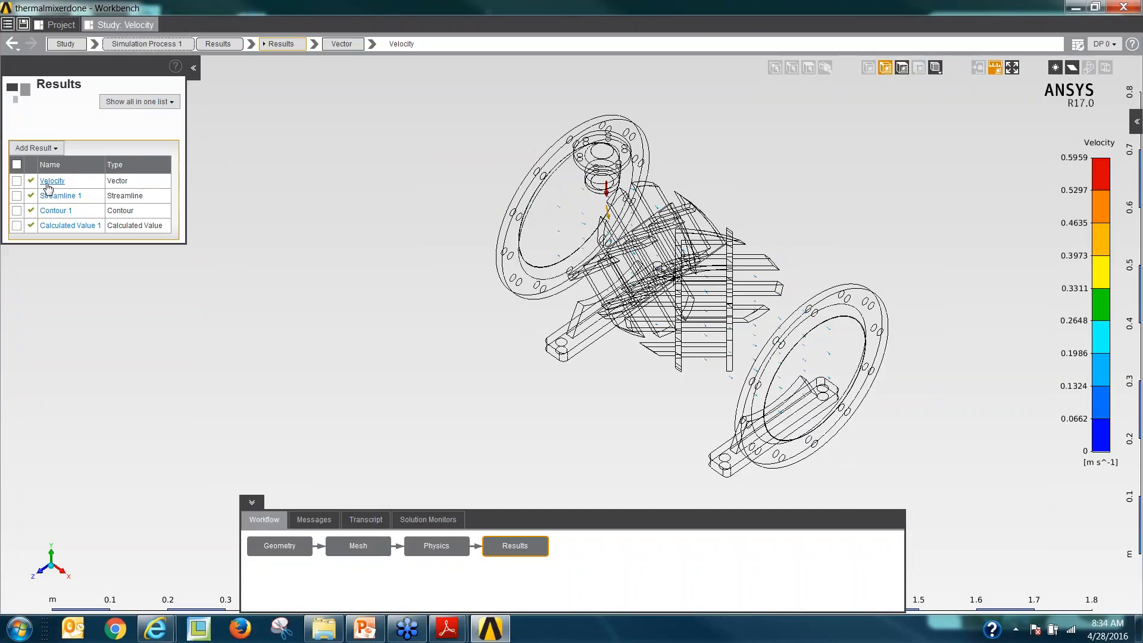
Open the Streamline 1 result, animate it and view the flow paths through the mixer from several angles.
click(59, 196)
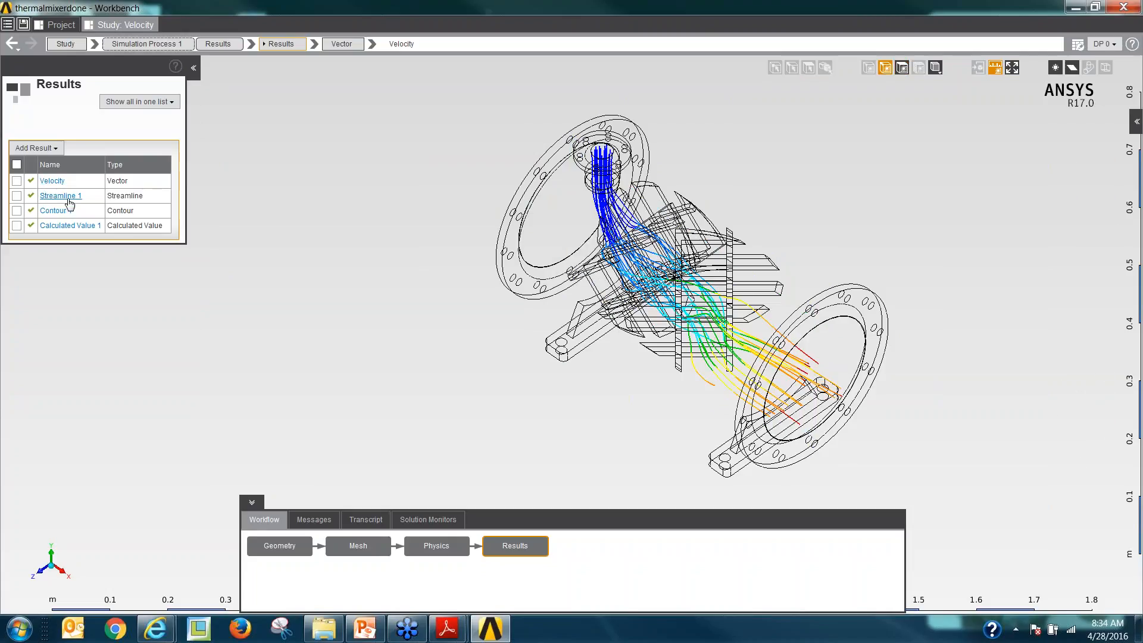
middle_drag(449, 288, 477, 244)
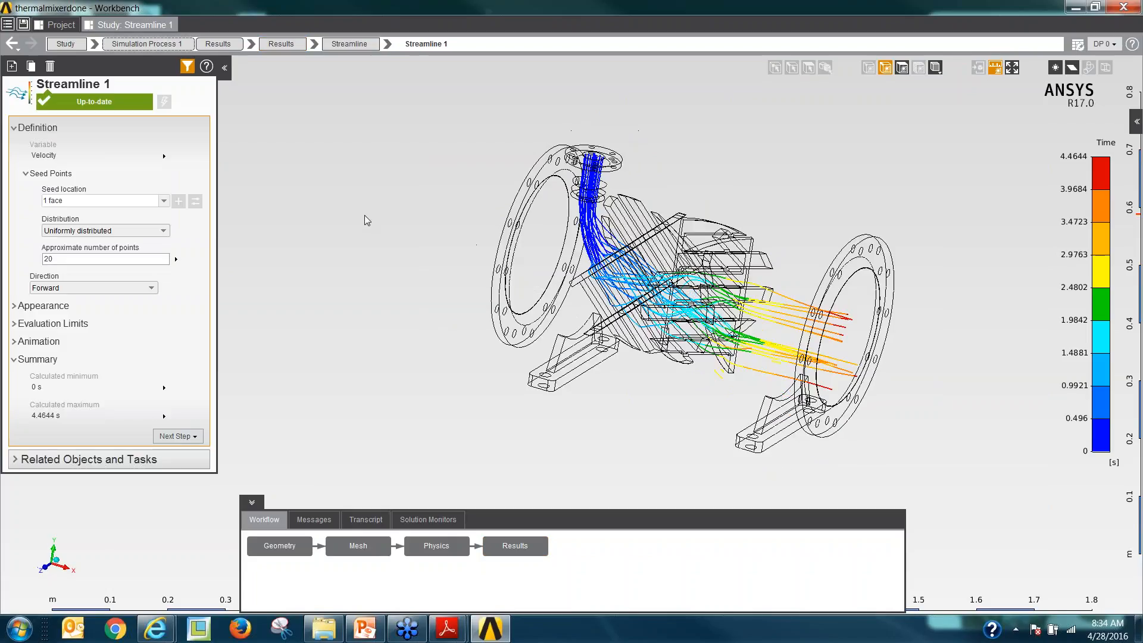
right_click(358, 214)
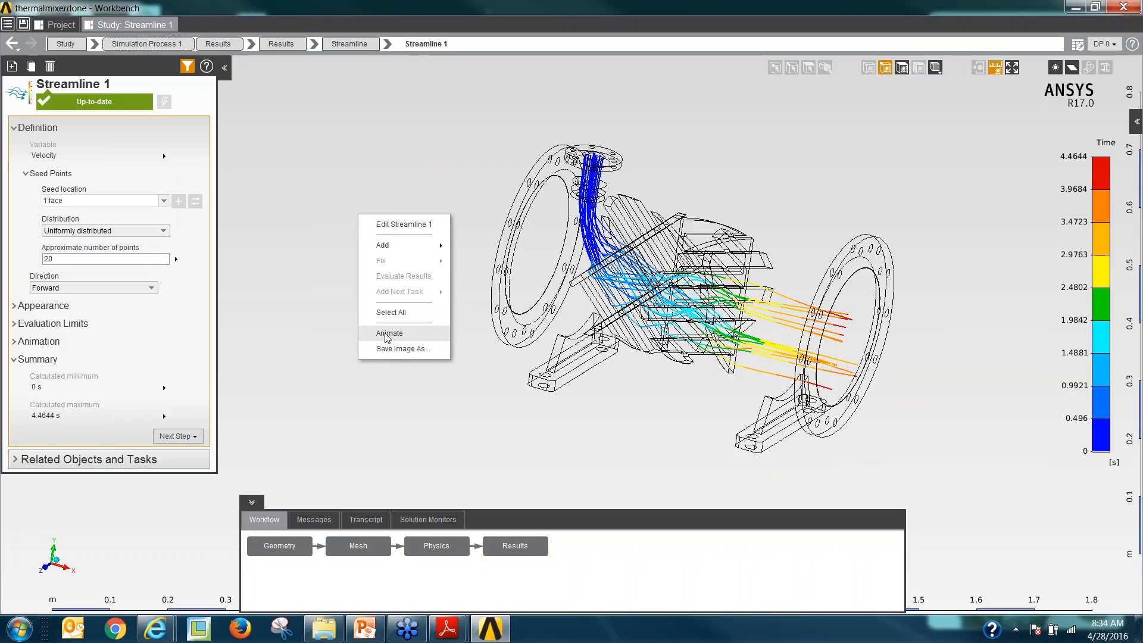
key(Escape)
middle_drag(702, 400, 761, 381)
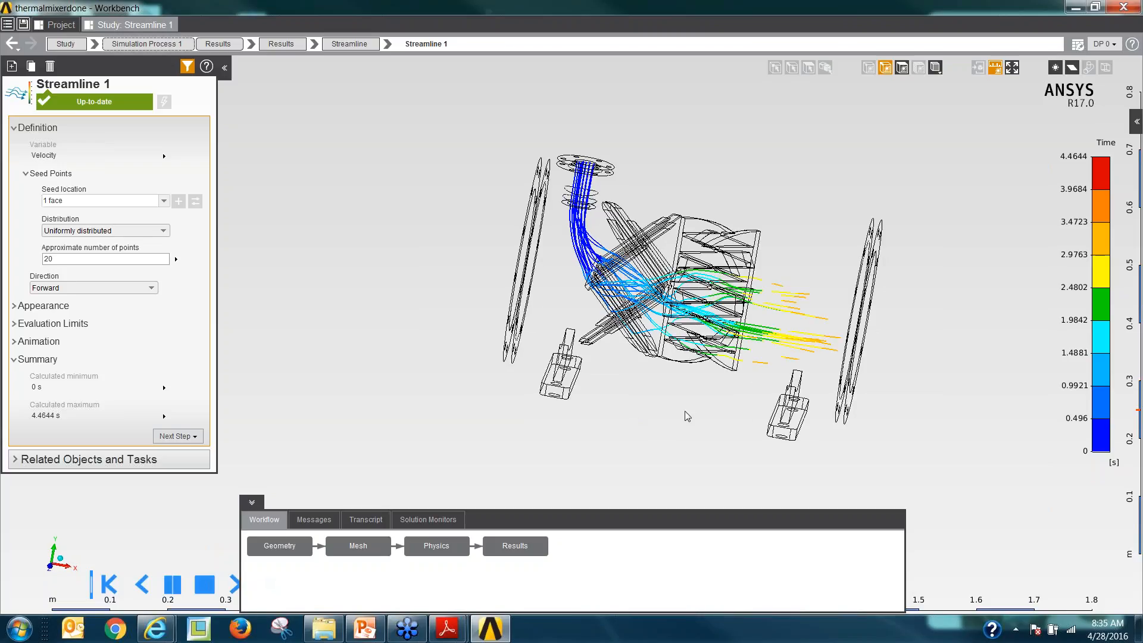
middle_drag(686, 416, 536, 467)
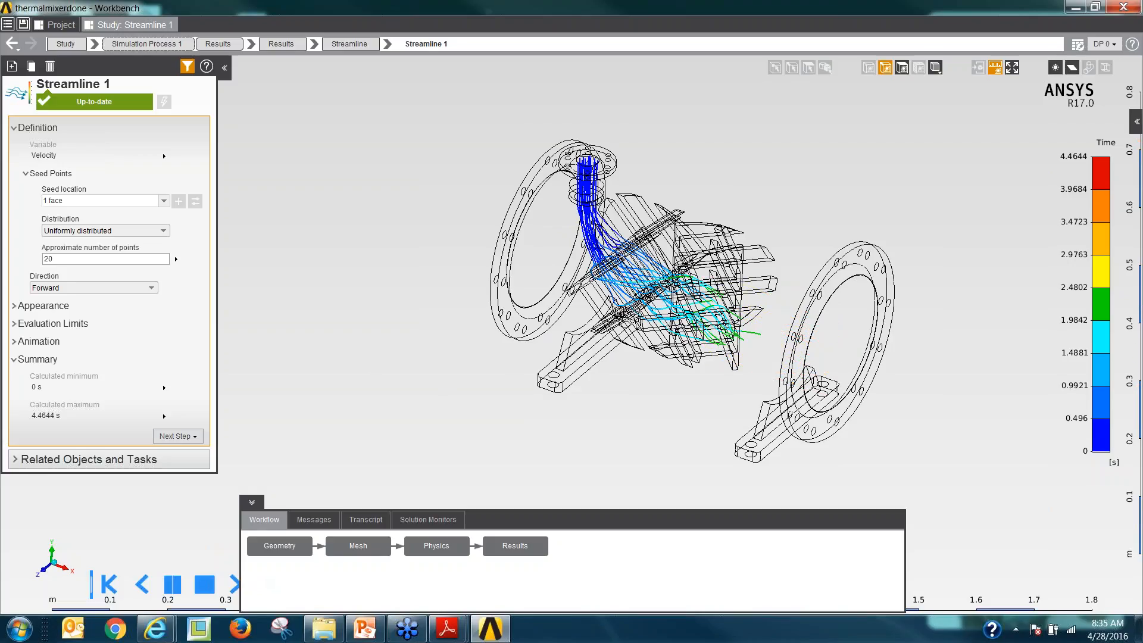
Leave the streamline animation and display the Contour 1 temperature result on the mixer's cross-section.
click(279, 41)
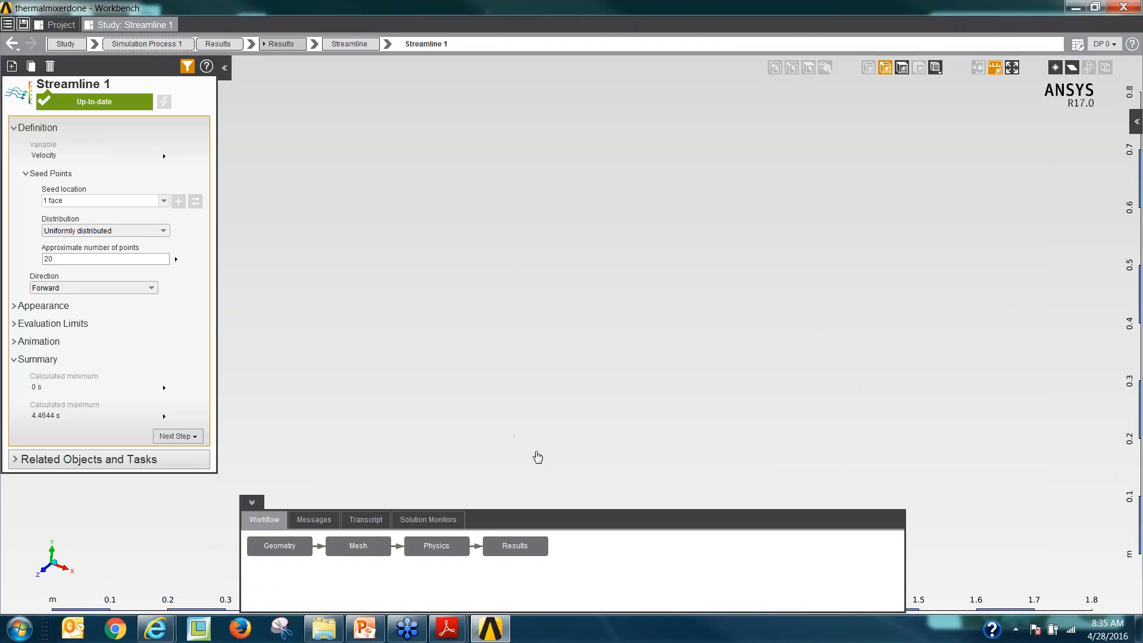
click(515, 545)
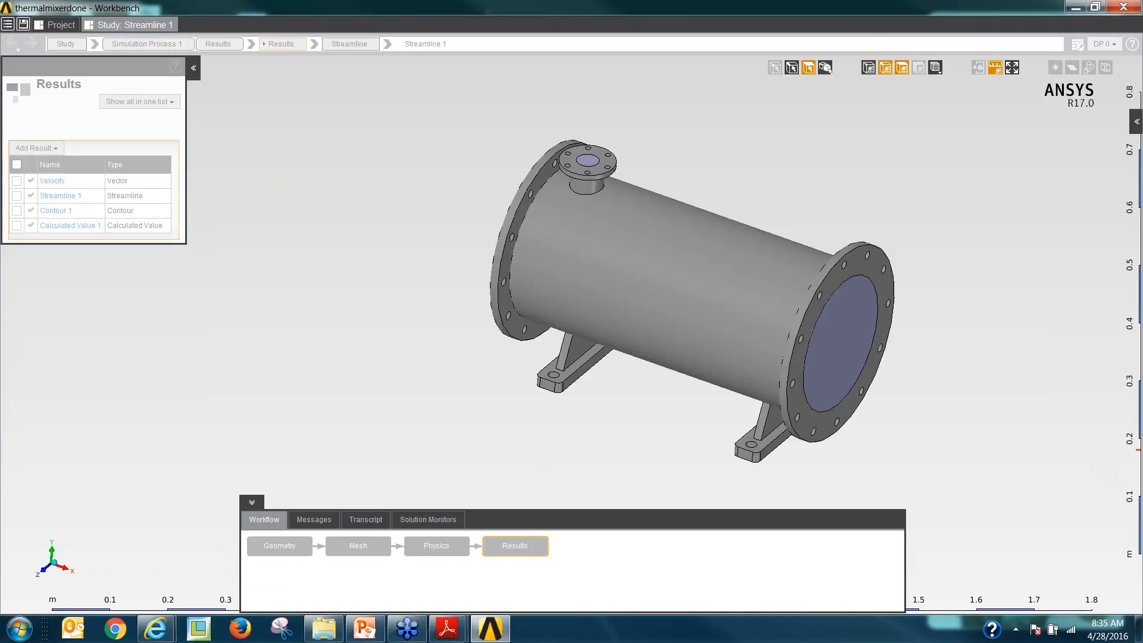
click(41, 147)
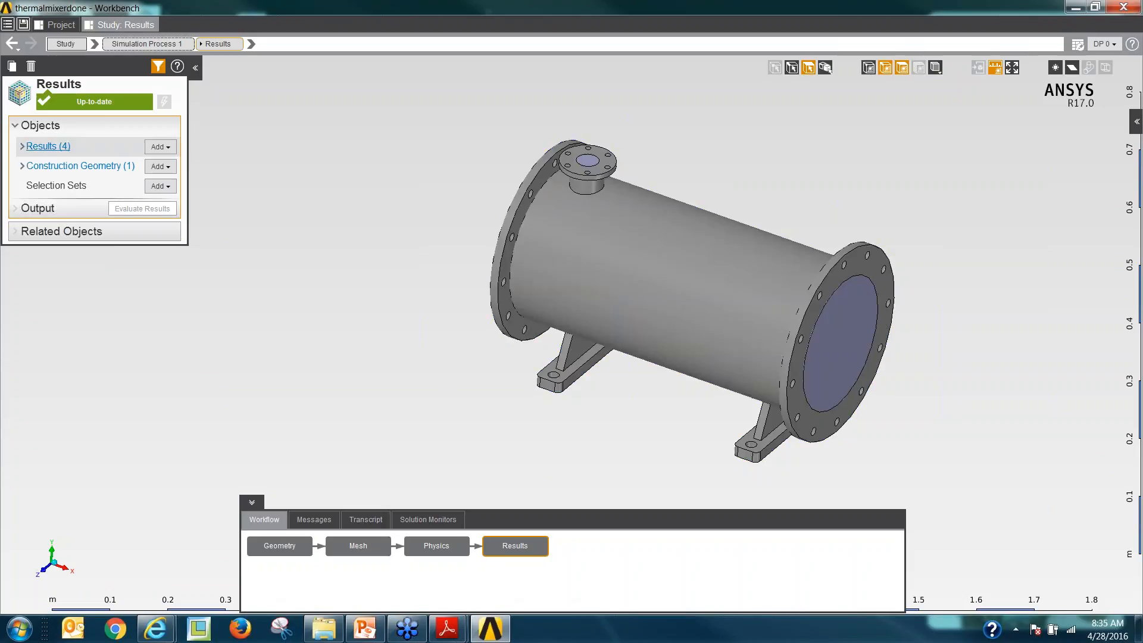
click(53, 211)
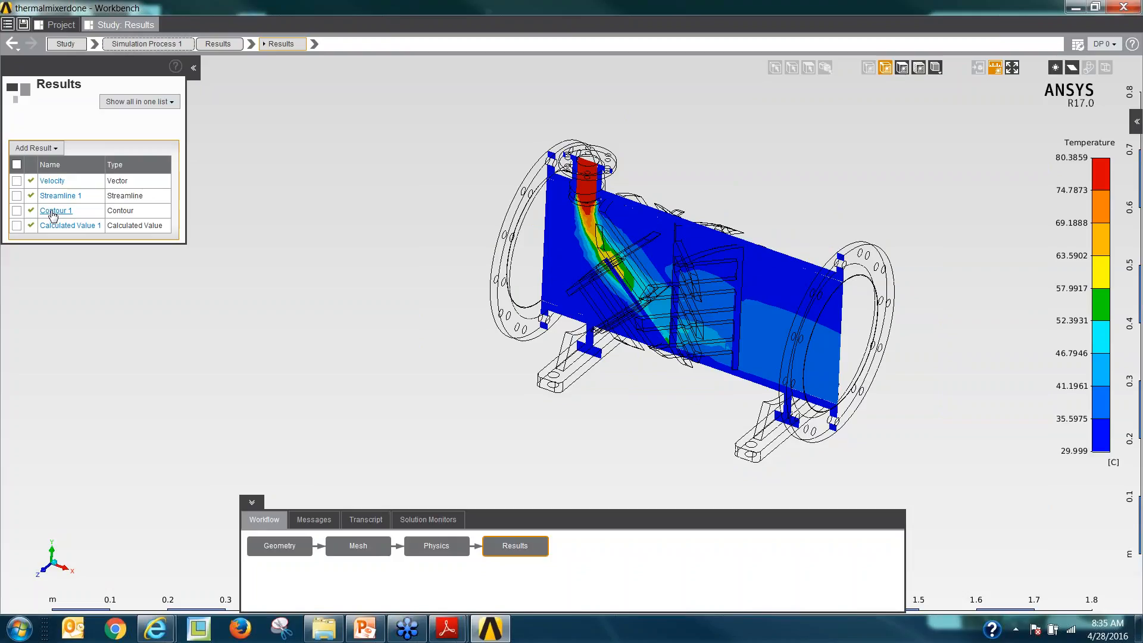
Open the Inlet 2 boundary condition in the Physics task to examine its parameterized temperature.
click(431, 545)
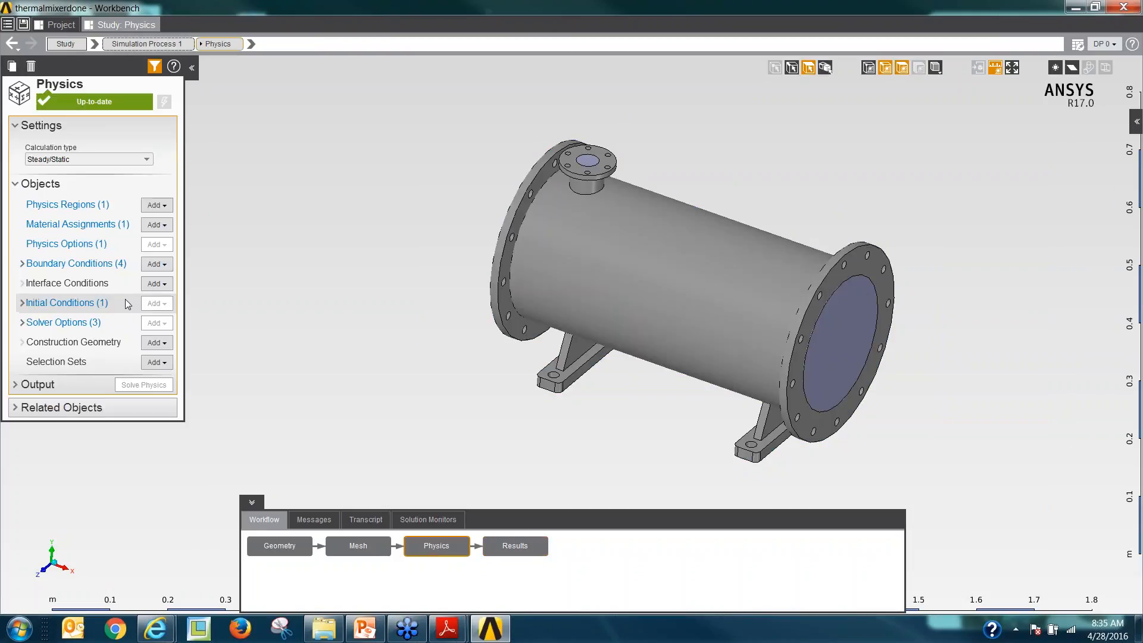
click(62, 264)
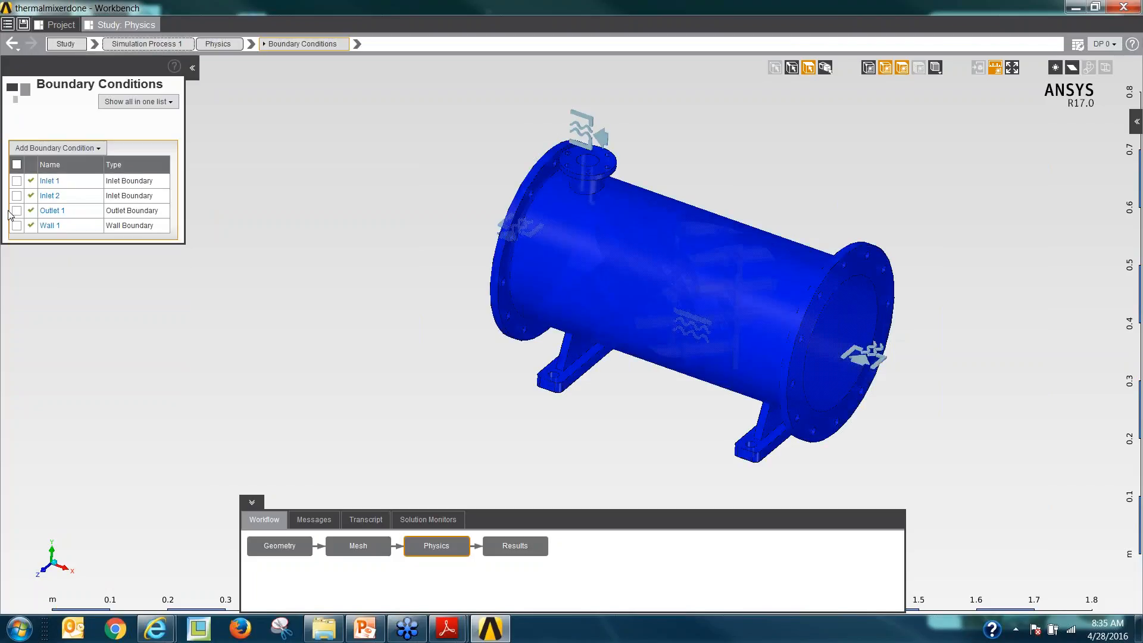
click(50, 196)
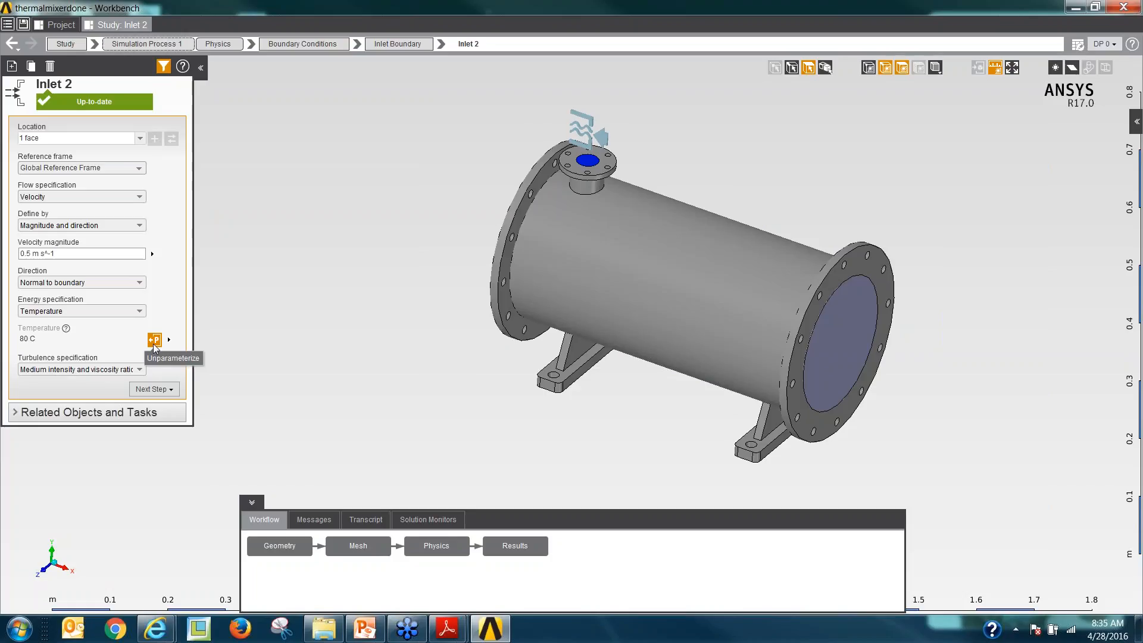
Open the Design Points Dashboard and review the Inlet 2 temperature inputs for design points DP 0 to DP 4.
click(1078, 45)
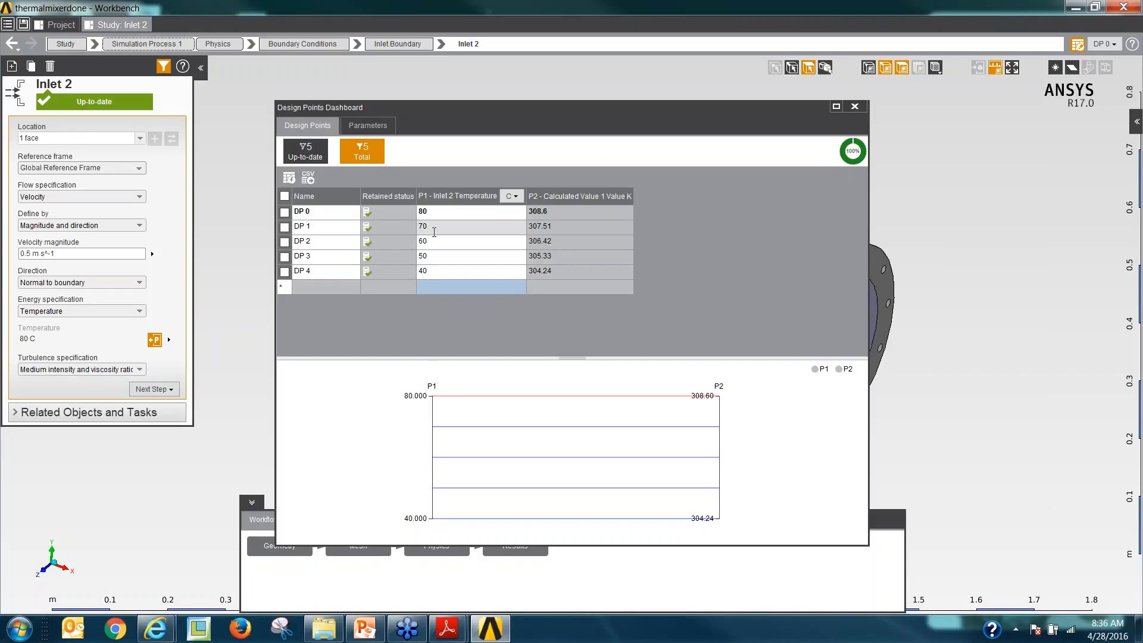
click(436, 242)
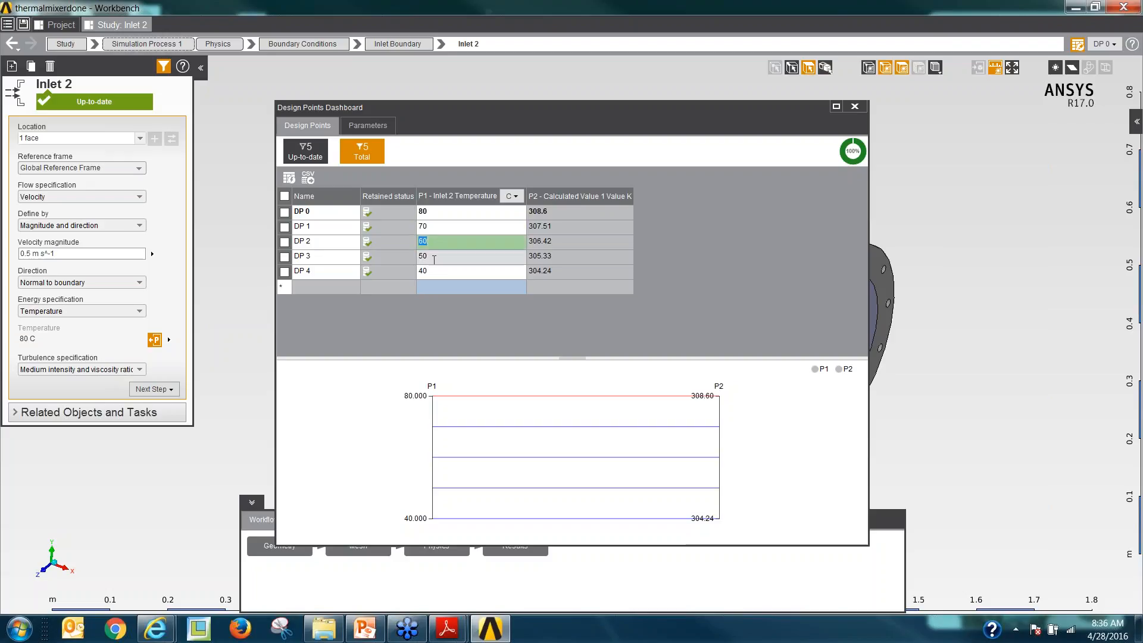
click(434, 257)
click(435, 272)
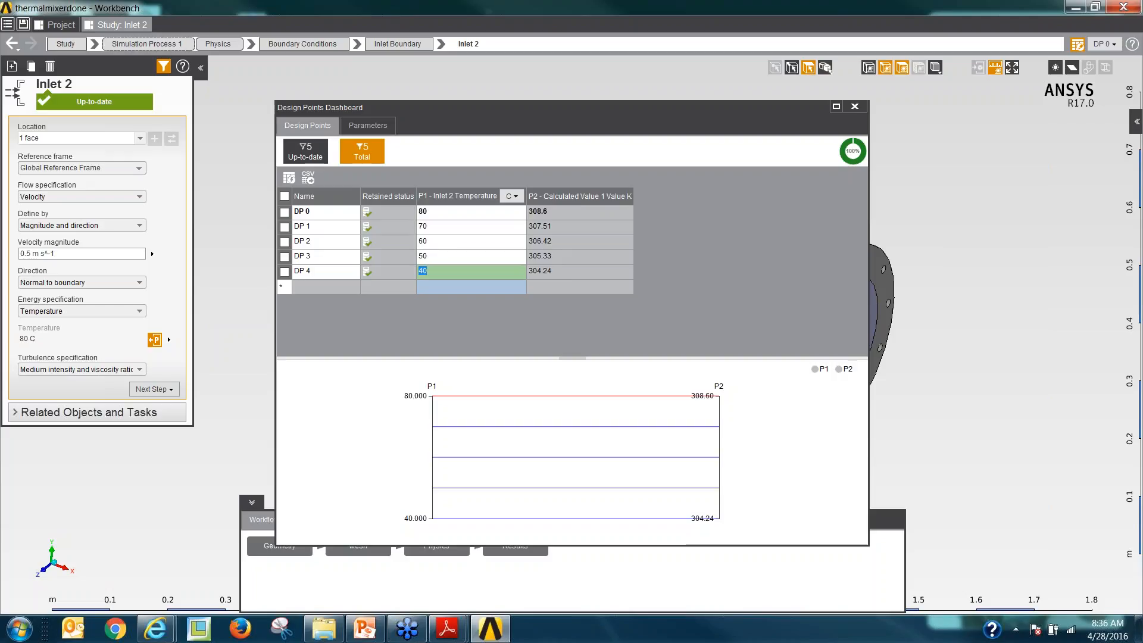
click(436, 212)
click(437, 228)
click(434, 242)
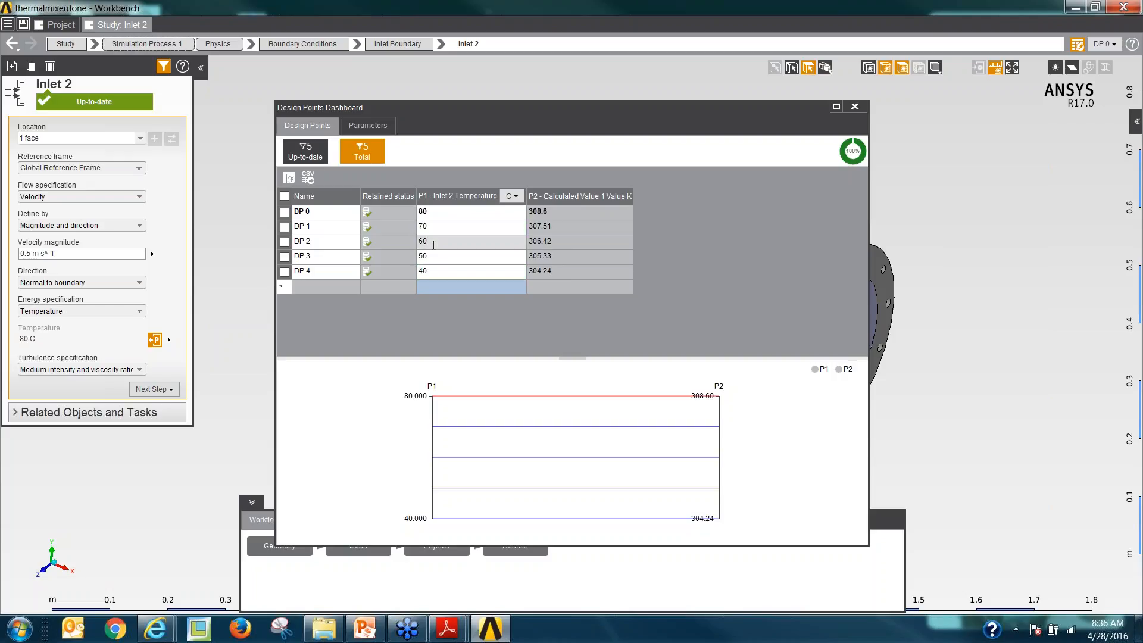
click(436, 257)
click(436, 272)
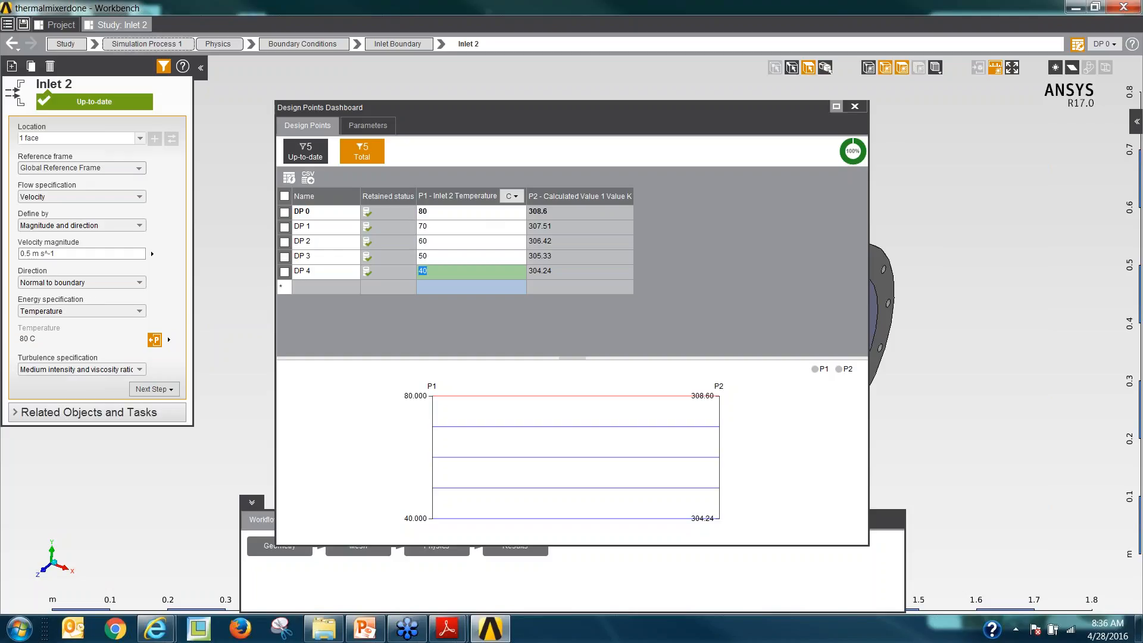
Switch to the PowerPoint presentation, exit the running slide show and restart it from the "QUESTIONS ?" slide 26.
click(376, 636)
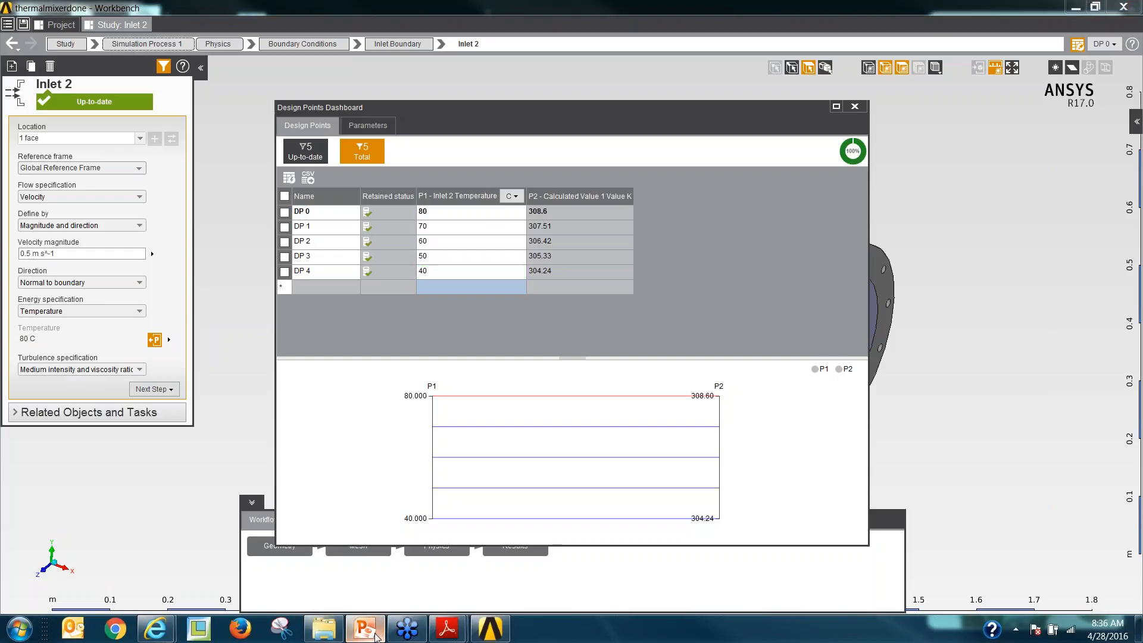
click(831, 603)
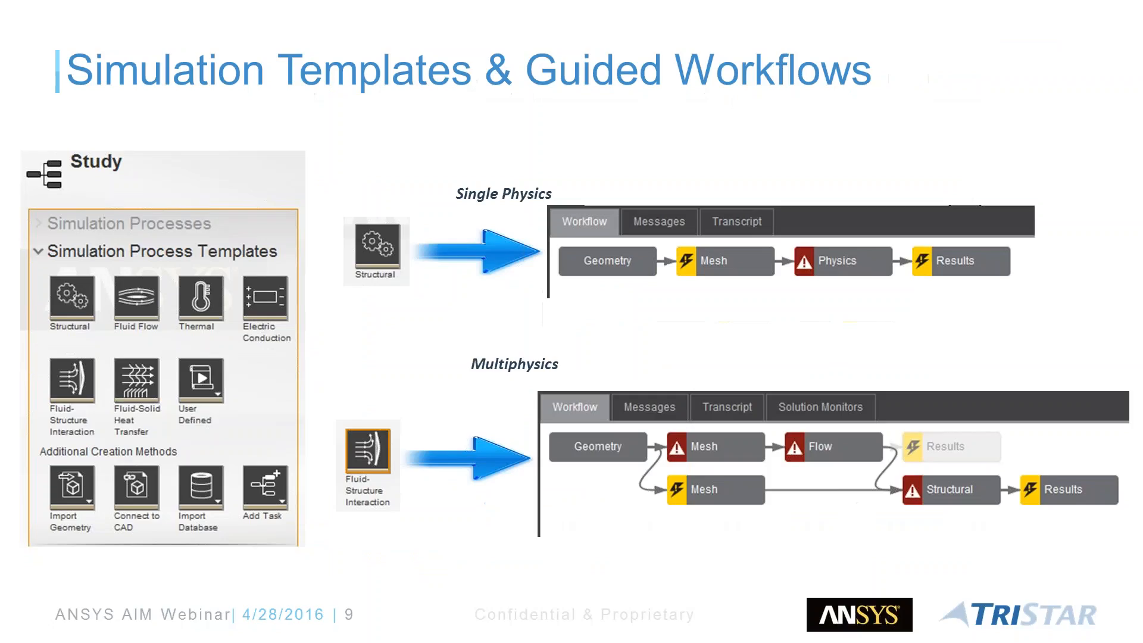
key(Escape)
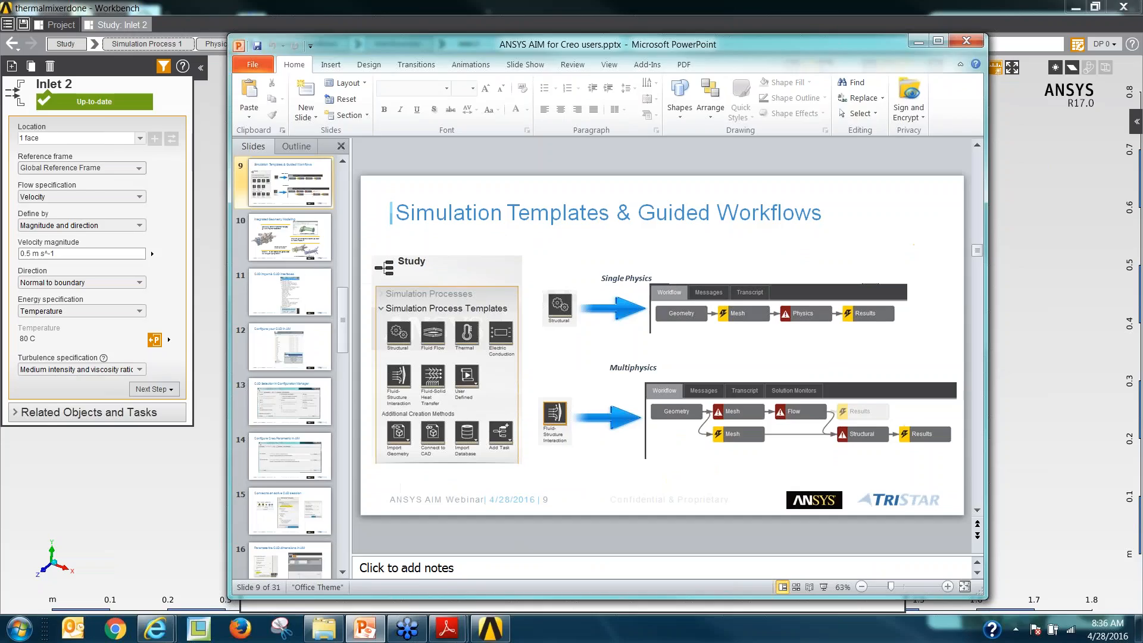
scroll(292, 483, down, 5)
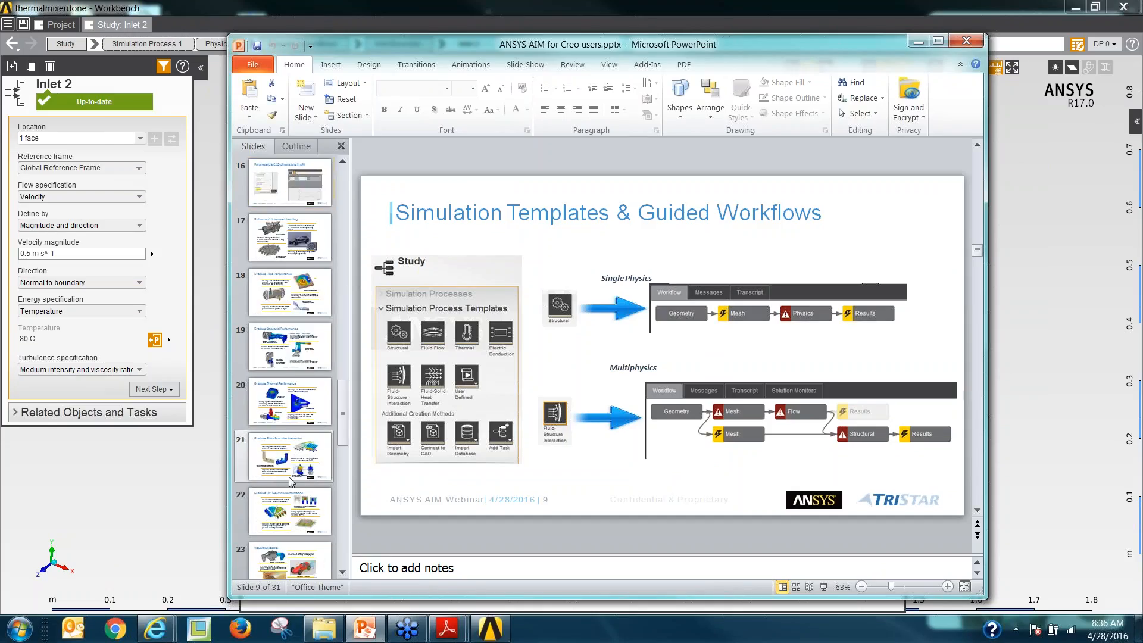
scroll(292, 482, down, 4)
click(290, 405)
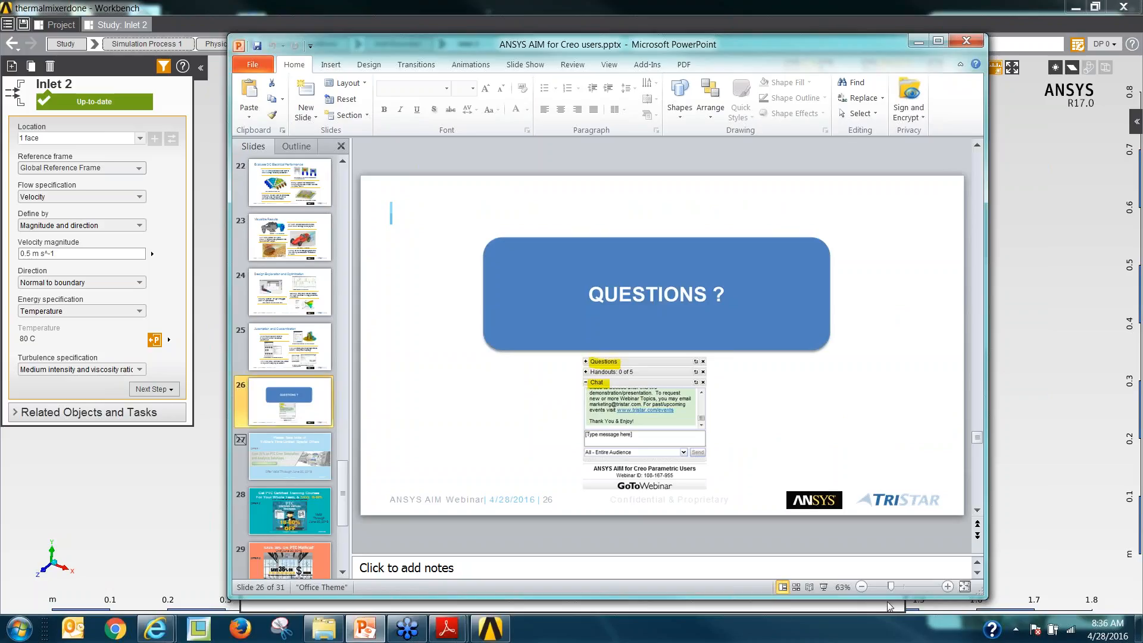
click(823, 587)
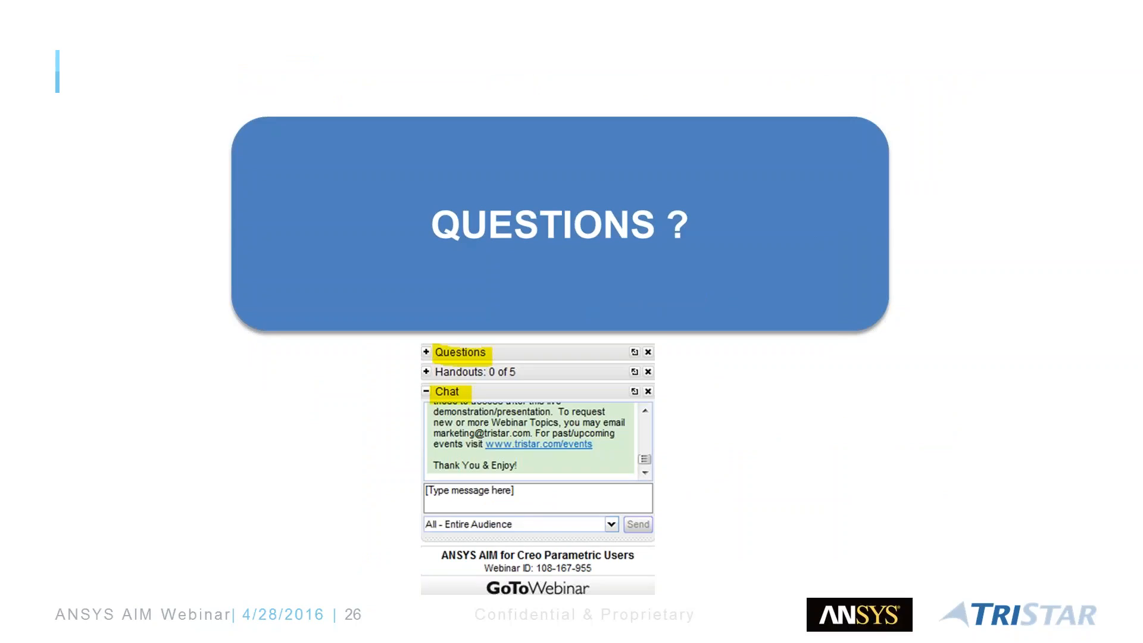